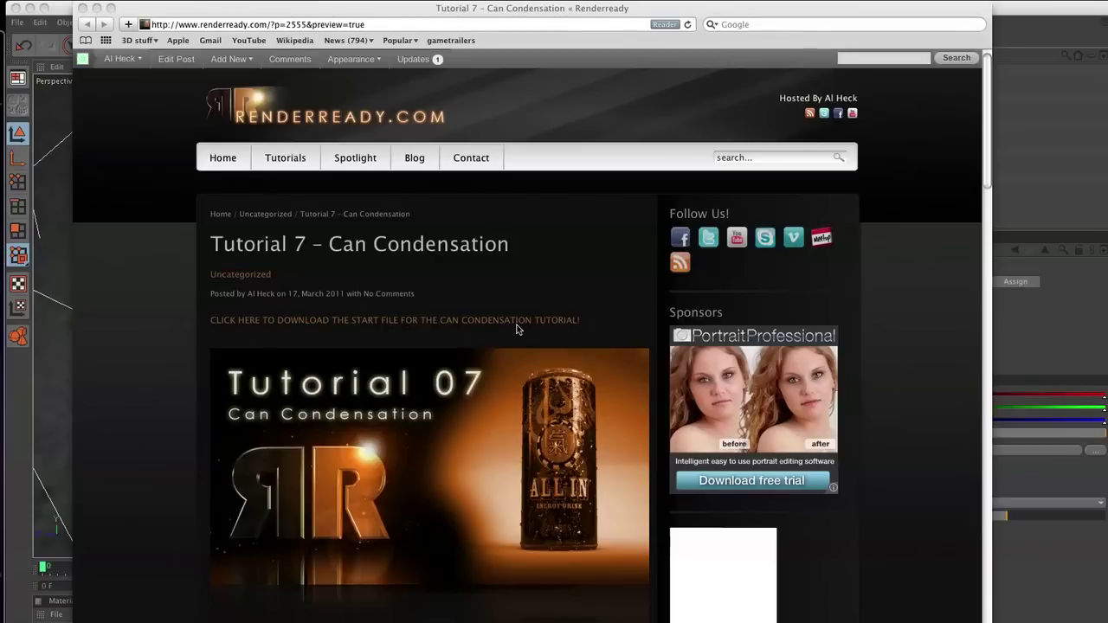
Bring the renderready Tutorial 7 page with its start-file download link to the front in Safari
left_click(279, 250)
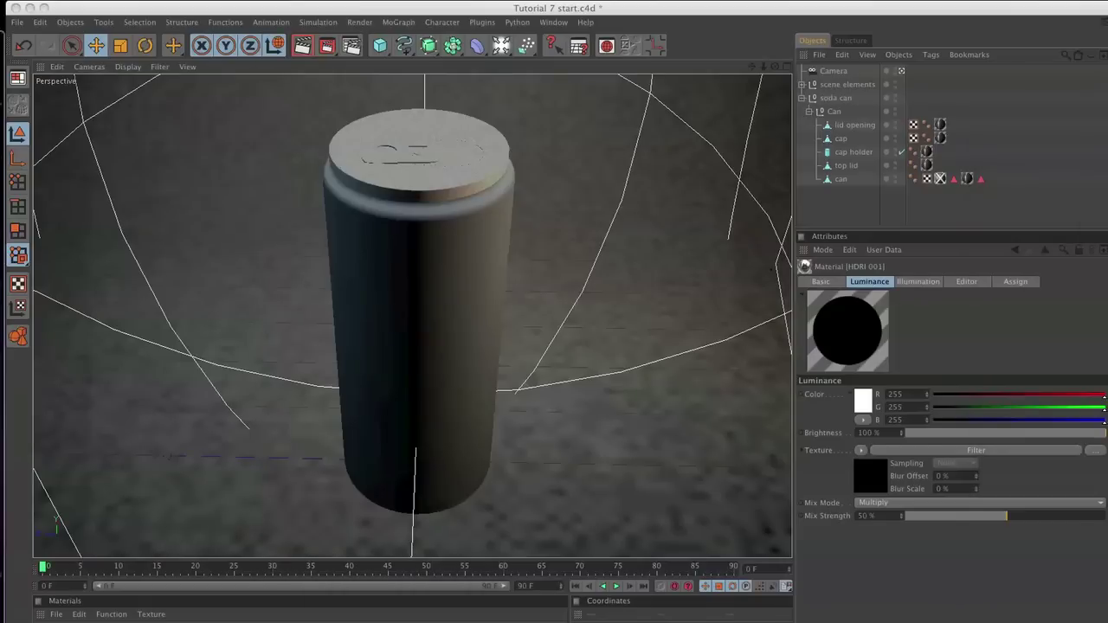
Open the Content Browser at Visualize › Materials › HDRI and move its window to the left
left_click_drag(523, 286, 498, 255, "alt")
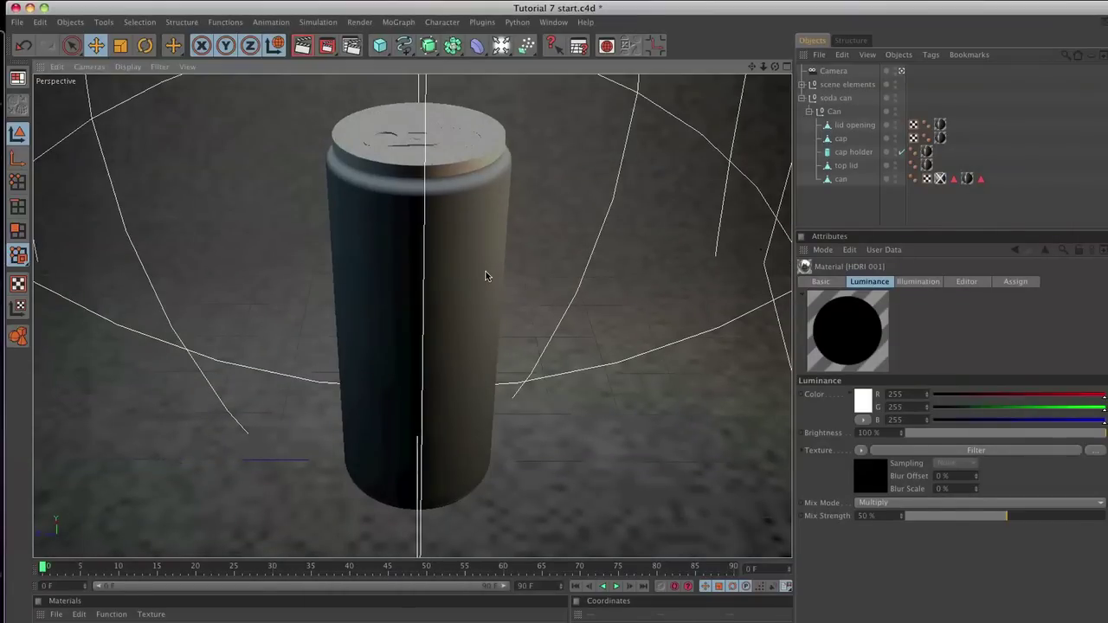
left_click(605, 47)
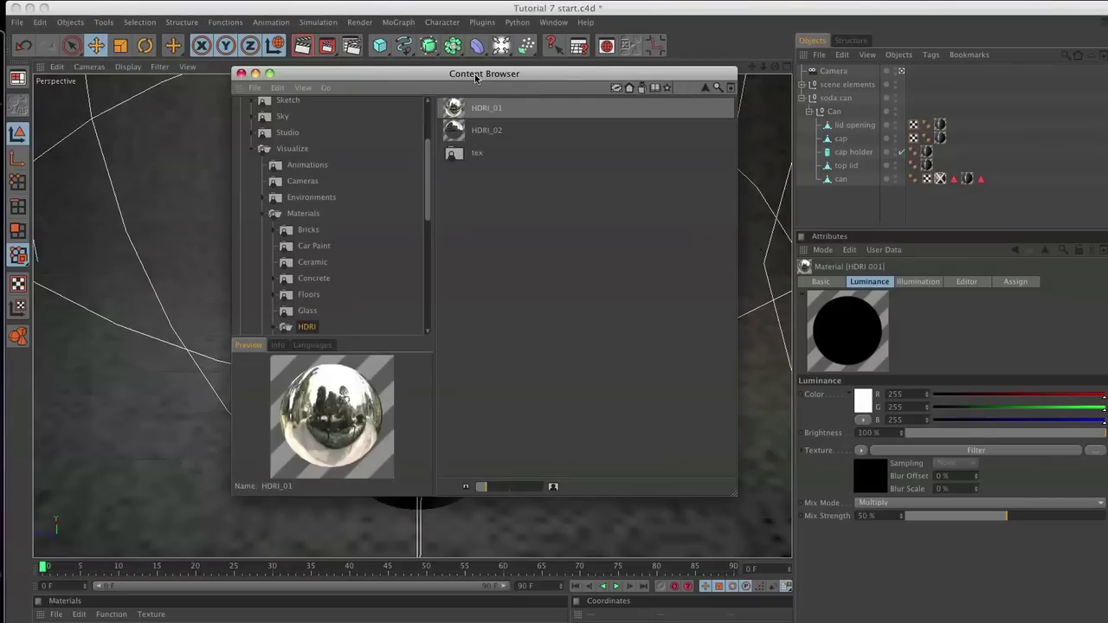
left_click_drag(475, 78, 415, 110)
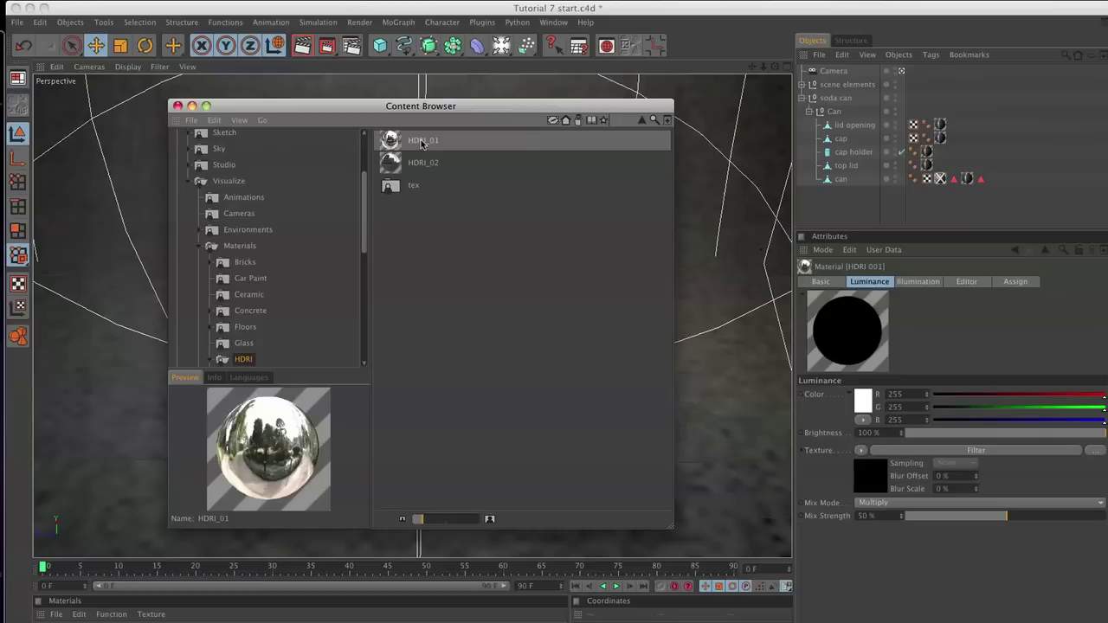
Add the HDRI_01 preset to the scene materials and apply it to the Sky object
left_click_drag(422, 144, 185, 622)
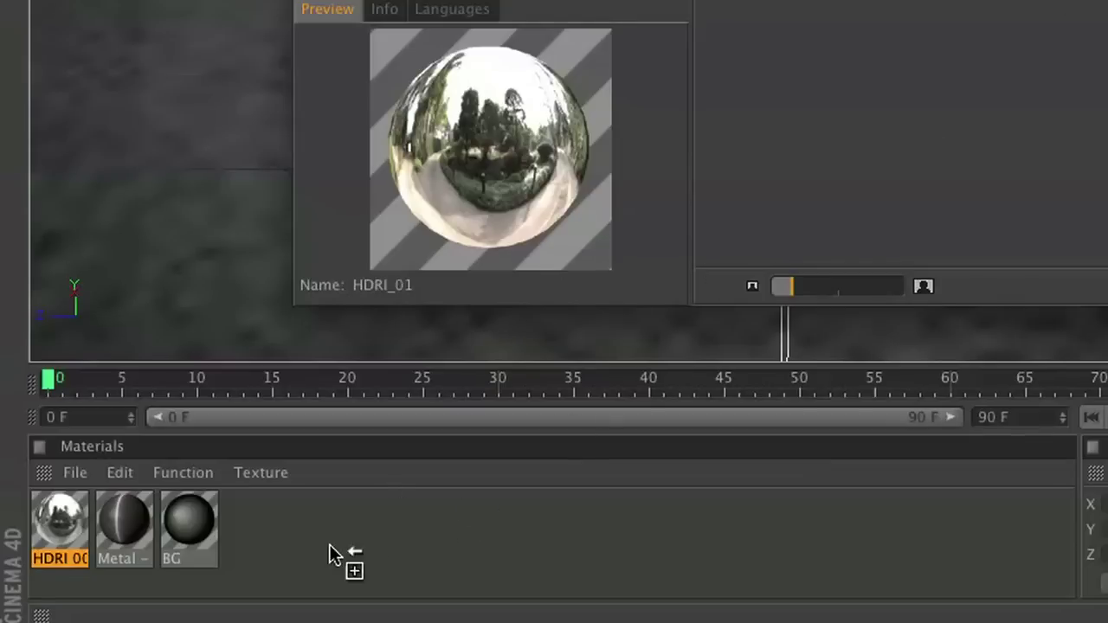
left_click_drag(329, 554, 323, 548)
left_click_drag(484, 244, 254, 519)
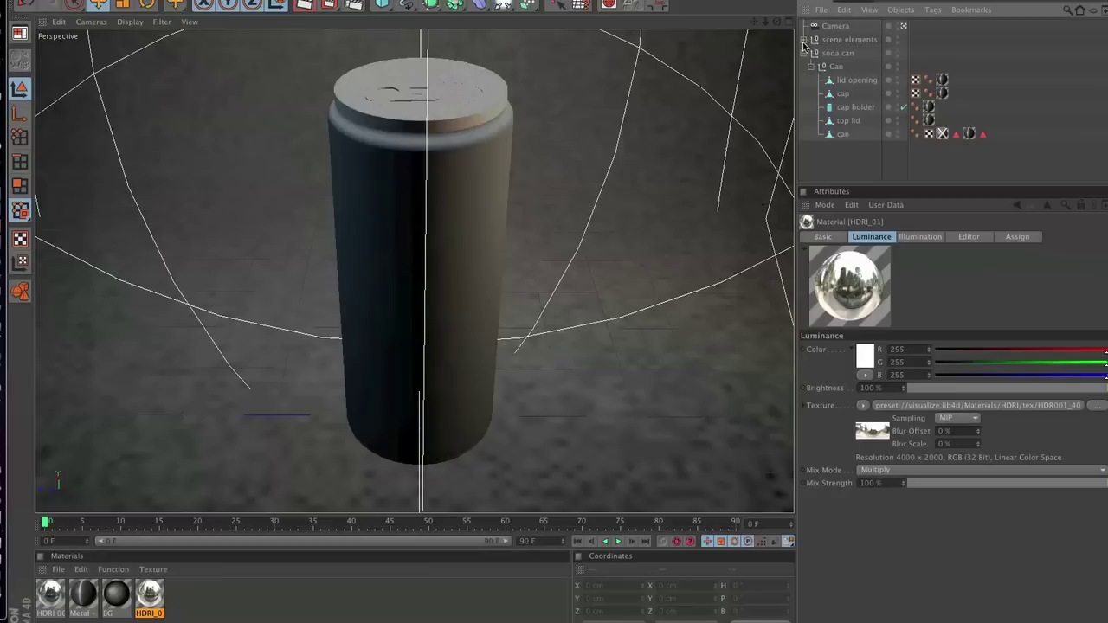
left_click(802, 84)
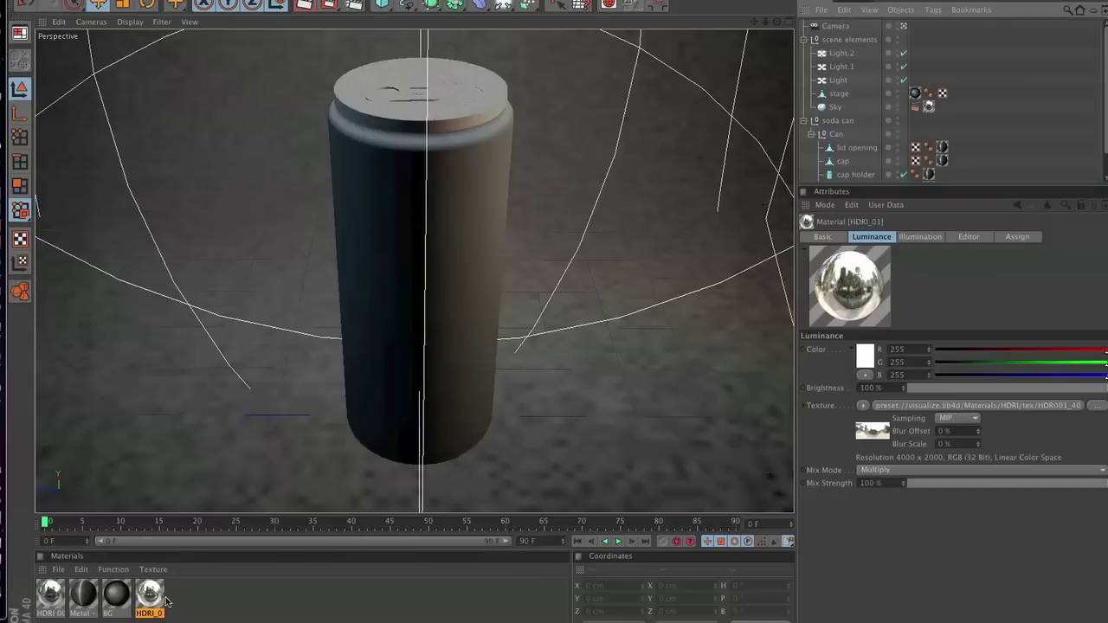
left_click_drag(167, 602, 930, 108)
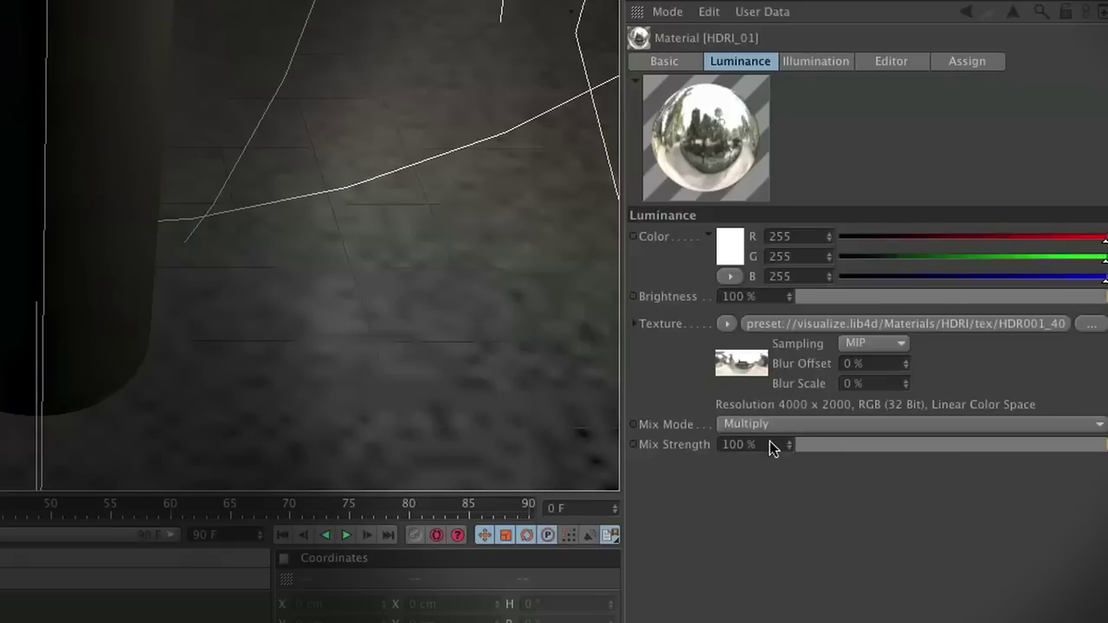
Filter the HDRI_01 luminance texture to -50% saturation and set Luminance Mix Strength to 50%
left_click(726, 325)
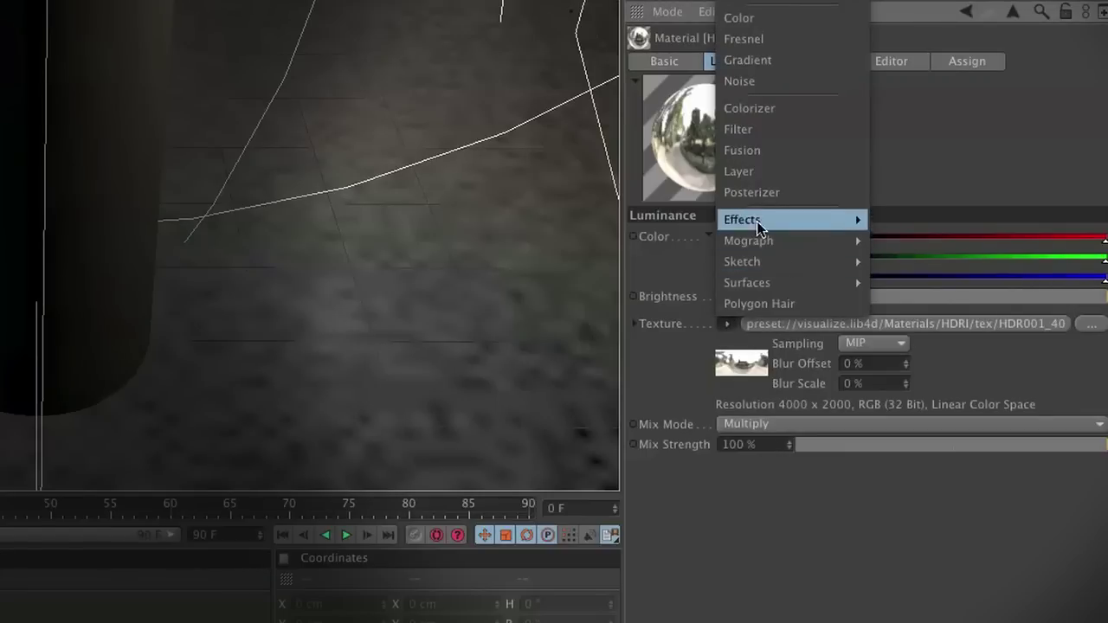
left_click(740, 129)
left_click(750, 370)
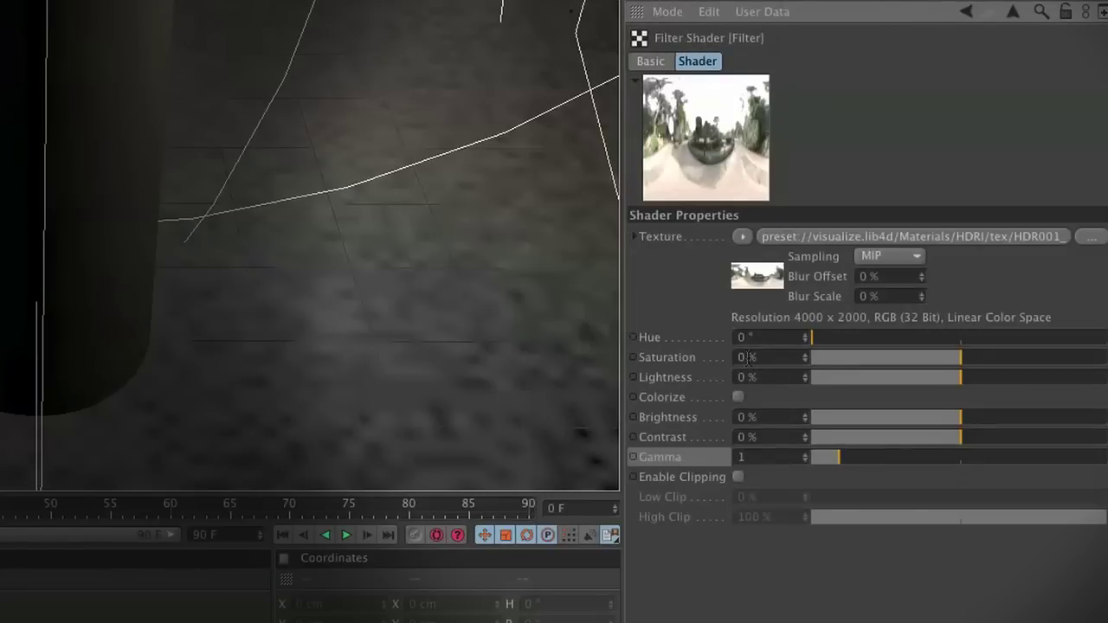
left_click(904, 359)
left_click_drag(904, 359, 886, 360)
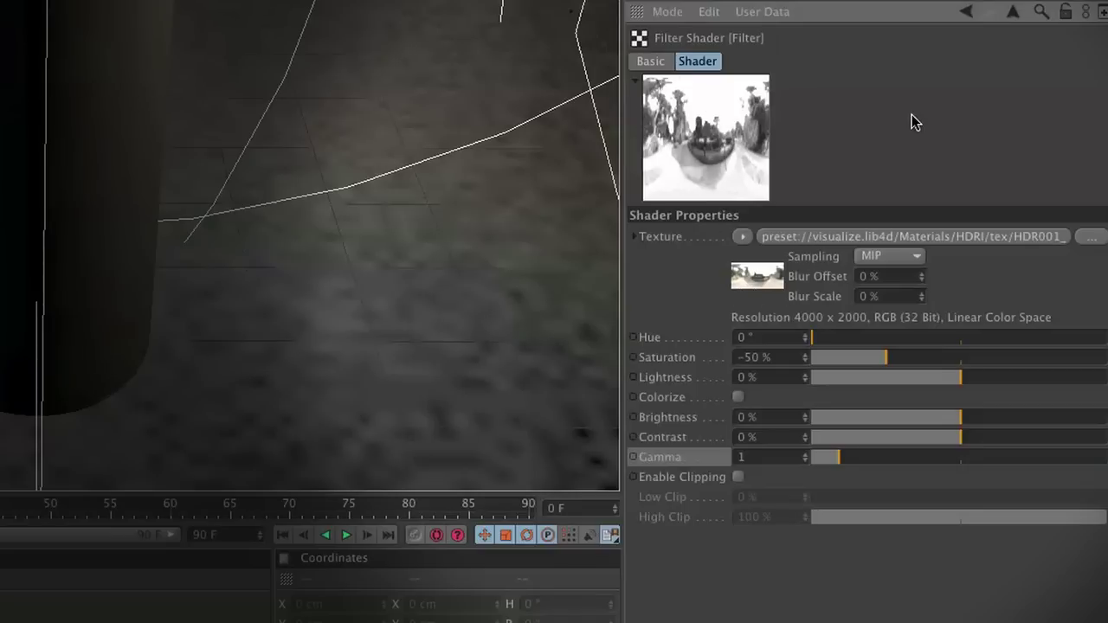
left_click(964, 12)
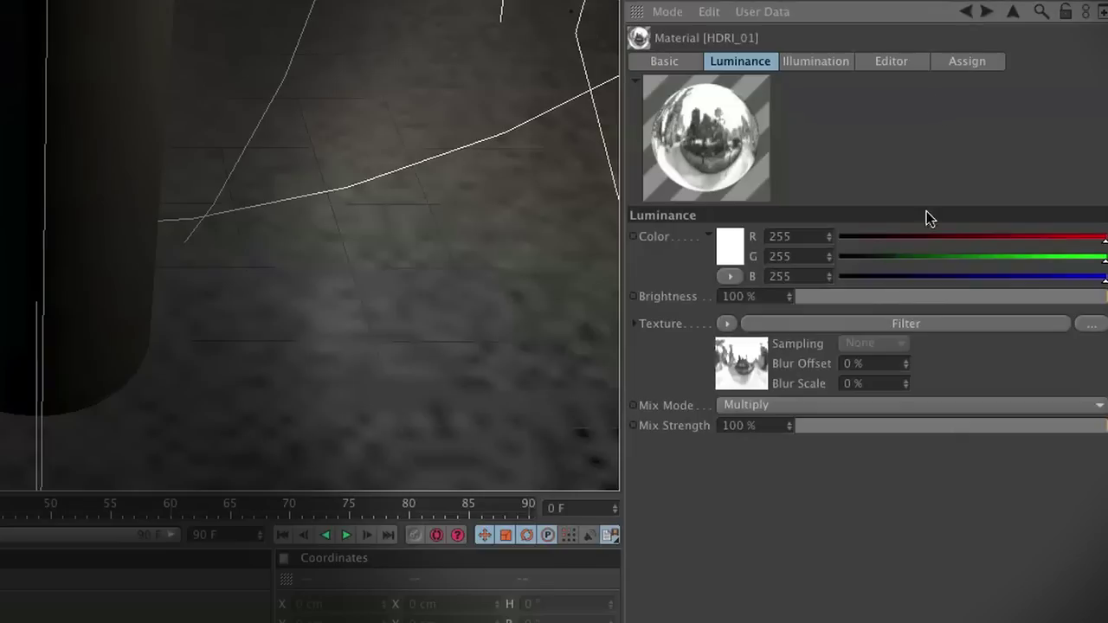
left_click(952, 431)
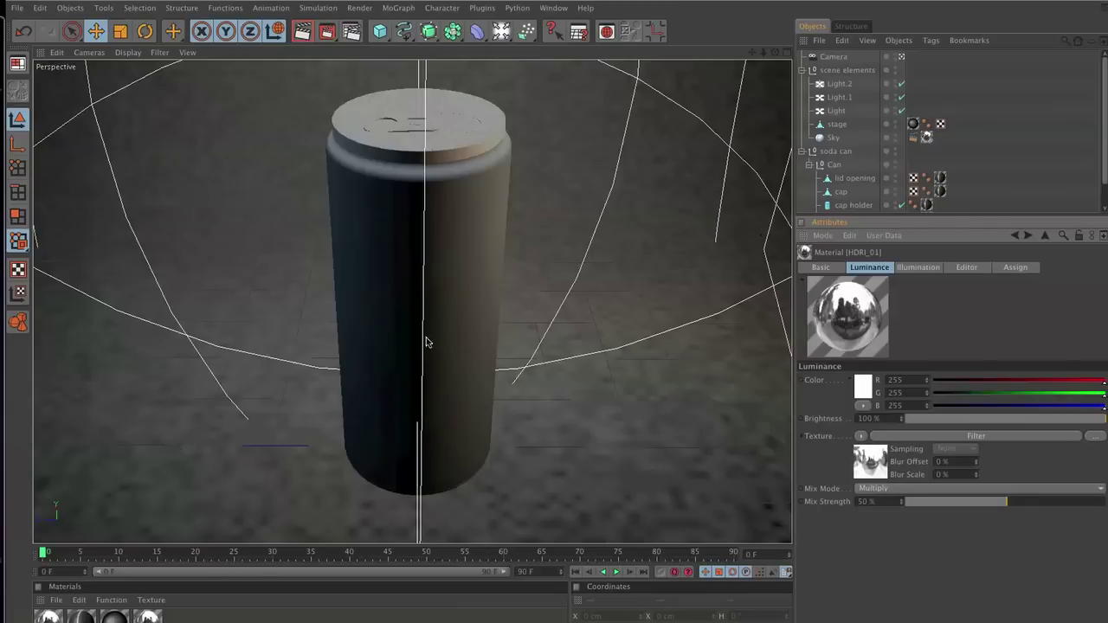
Create a new material using ALL IN Citrus - edited2.psd as its Color texture, then select the can
left_click(56, 600)
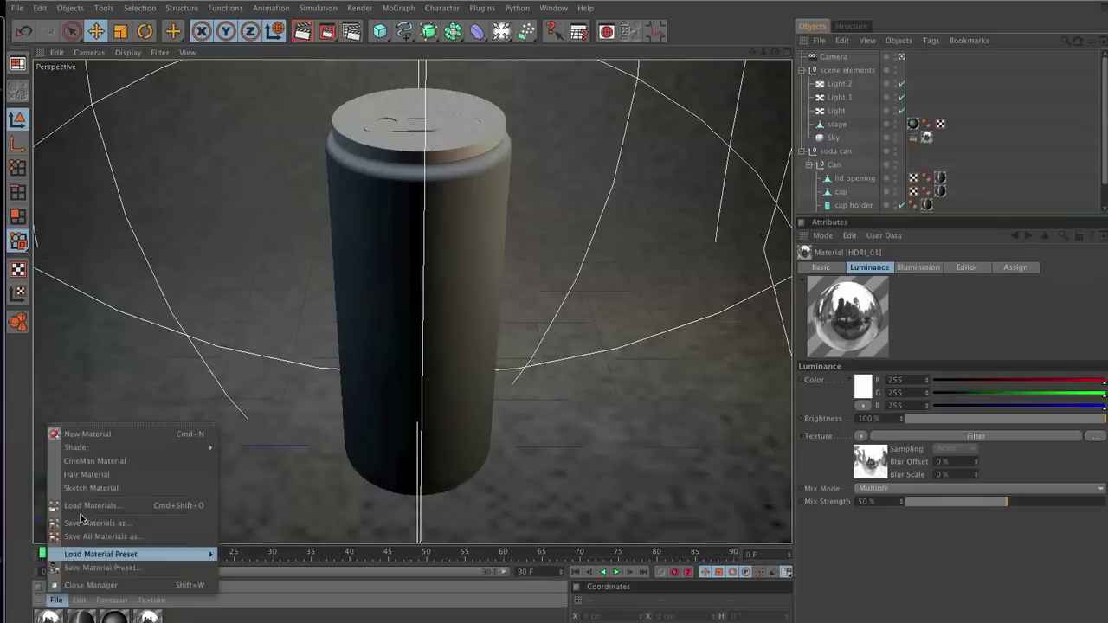
left_click(89, 440)
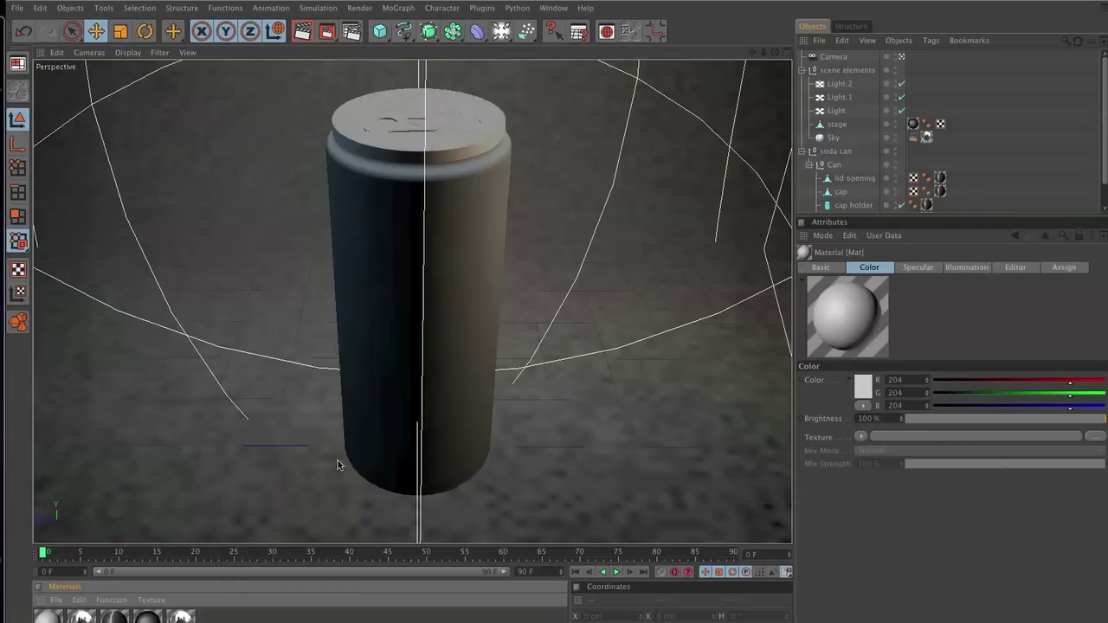
left_click(1086, 438)
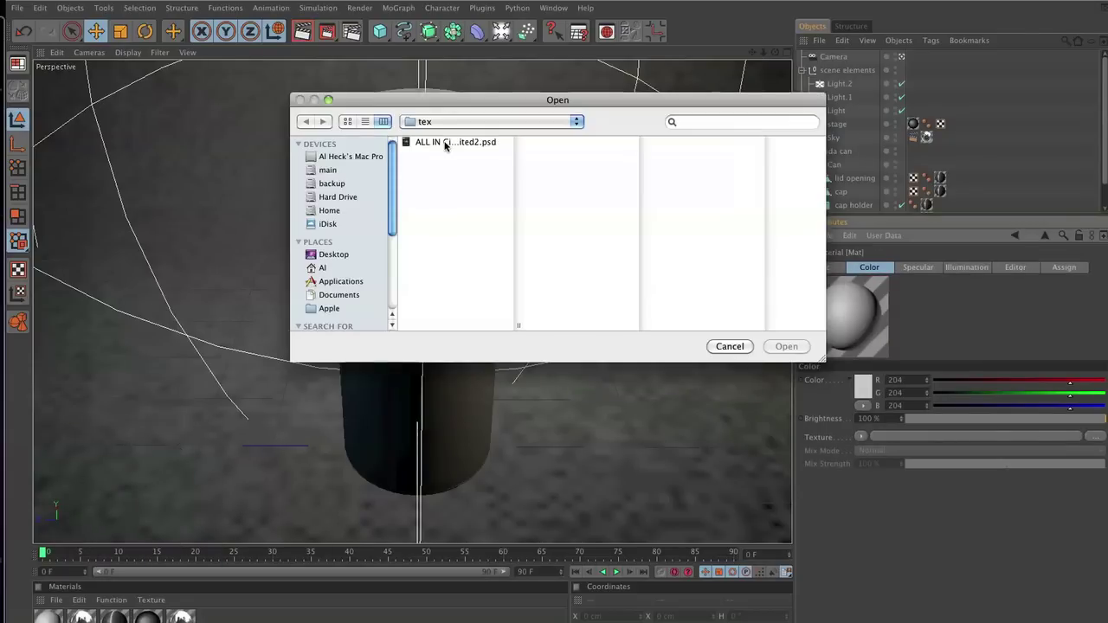
left_click(443, 143)
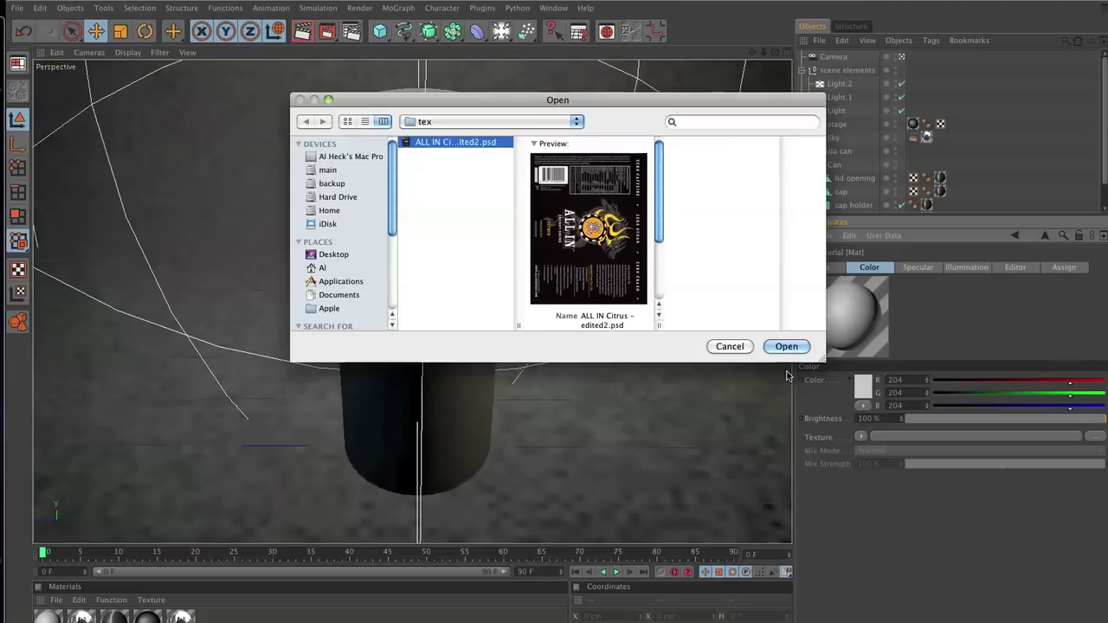
left_click(1028, 550)
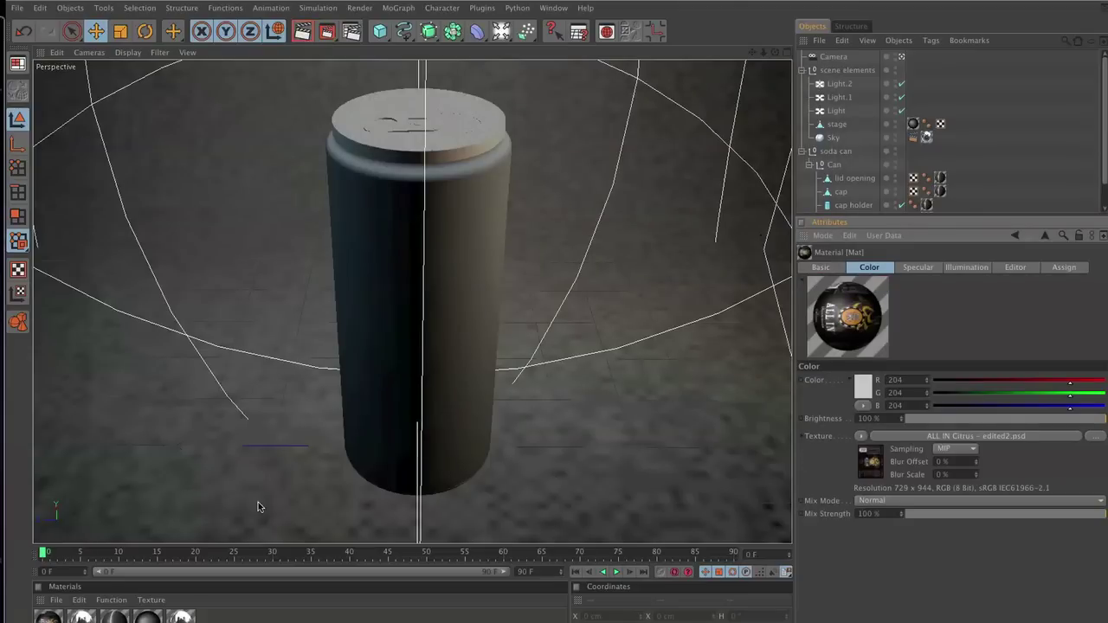
scroll(937, 174, "down", 2)
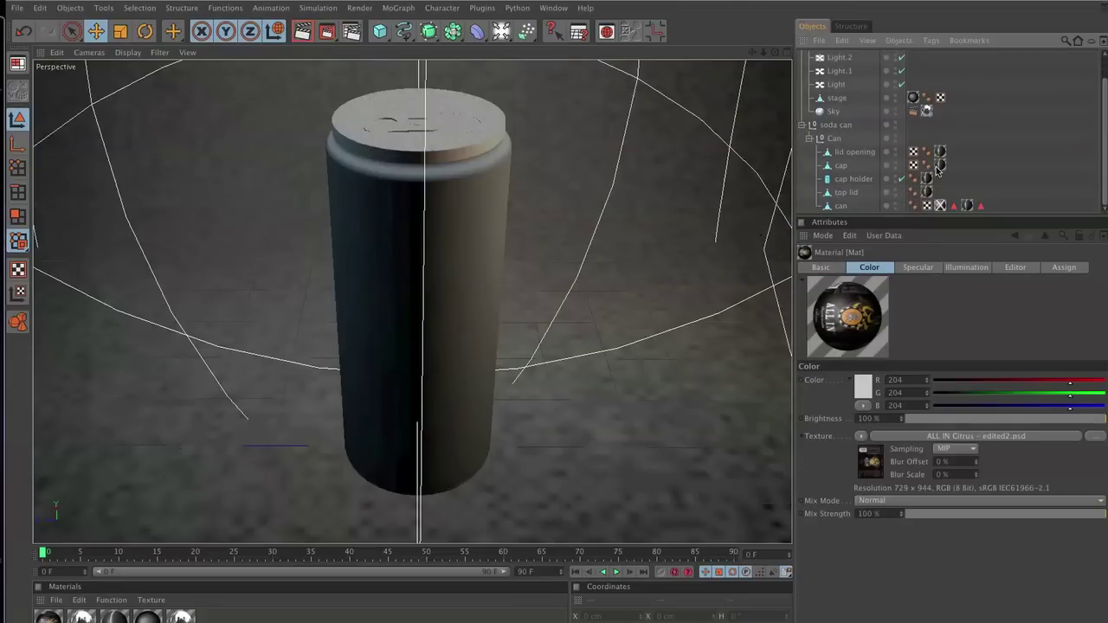
left_click(841, 207)
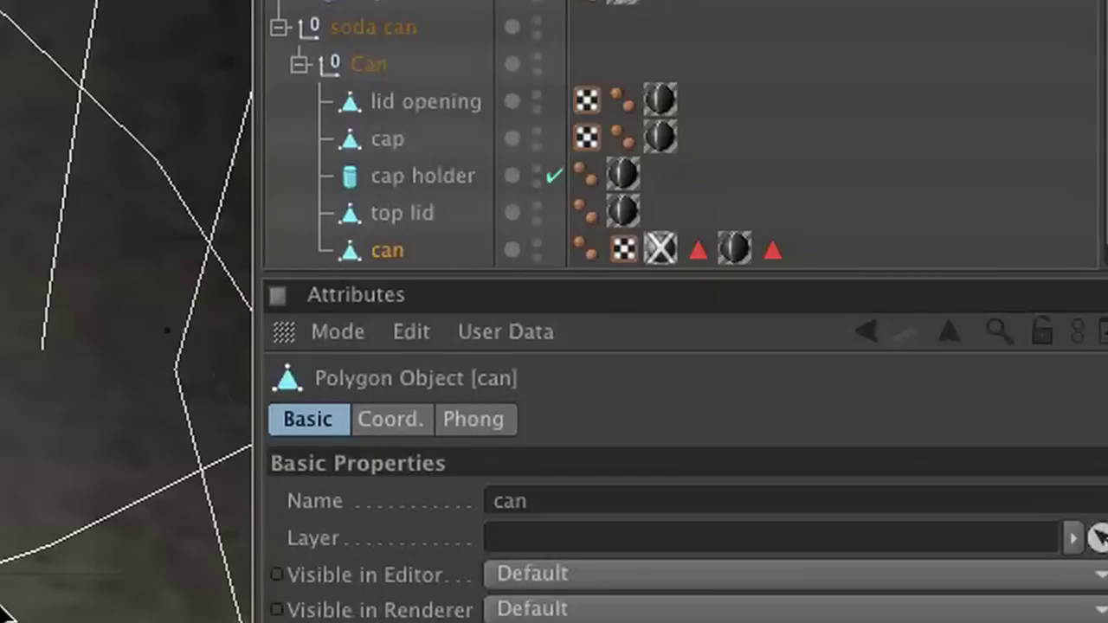
Apply the ALL IN label material to the can and size an interactive render region over it
left_click_drag(8, 613, 660, 247)
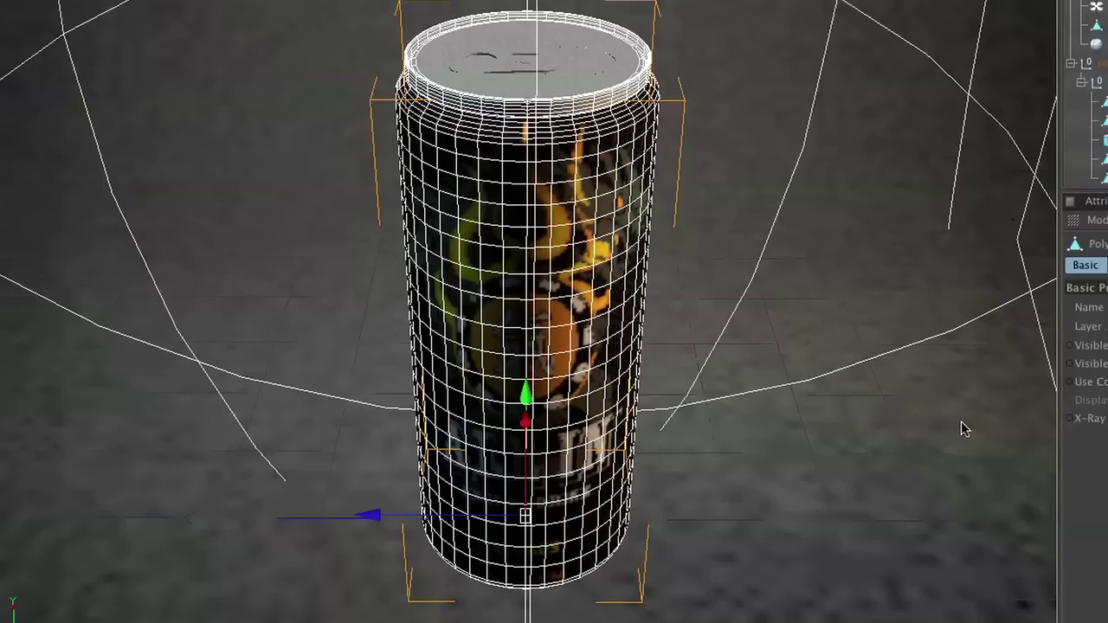
left_click(1100, 169)
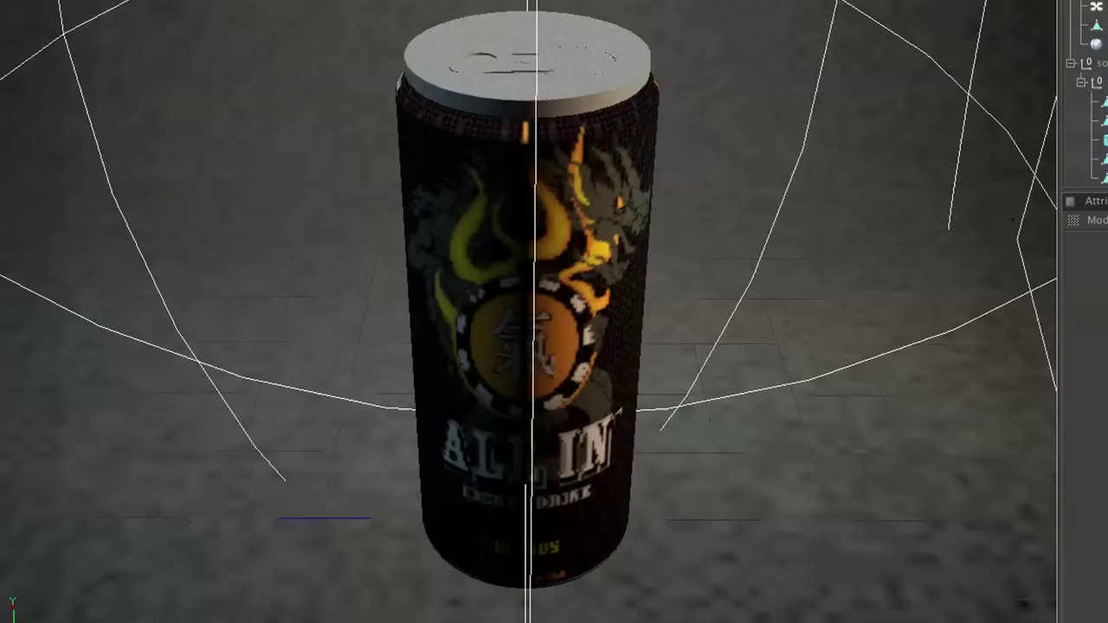
key("alt+r")
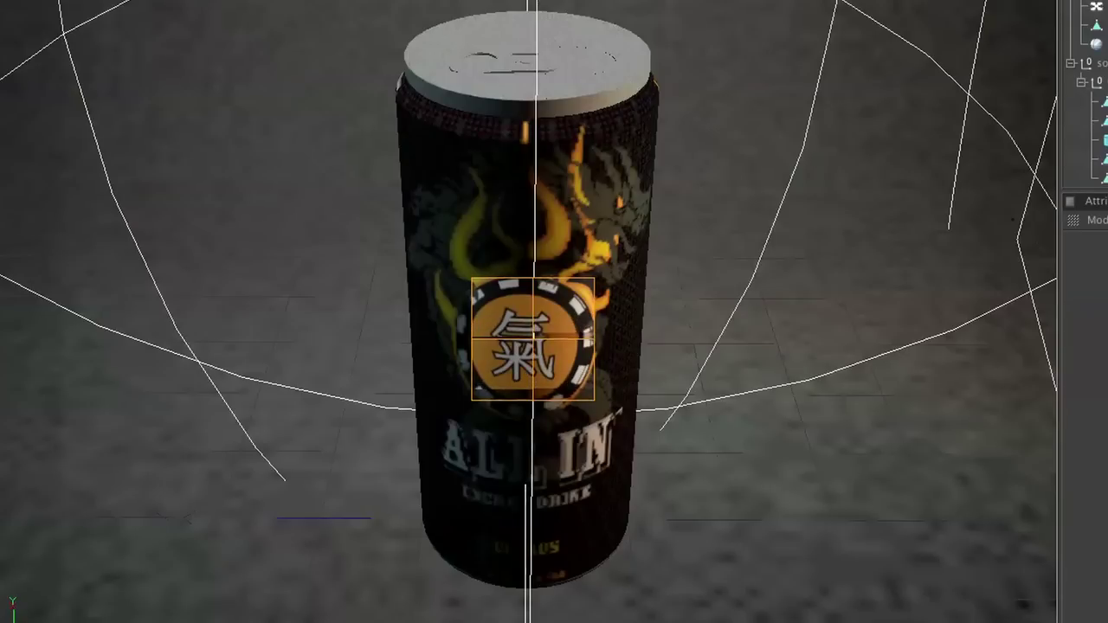
left_click_drag(594, 339, 656, 339)
left_click_drag(564, 400, 564, 461)
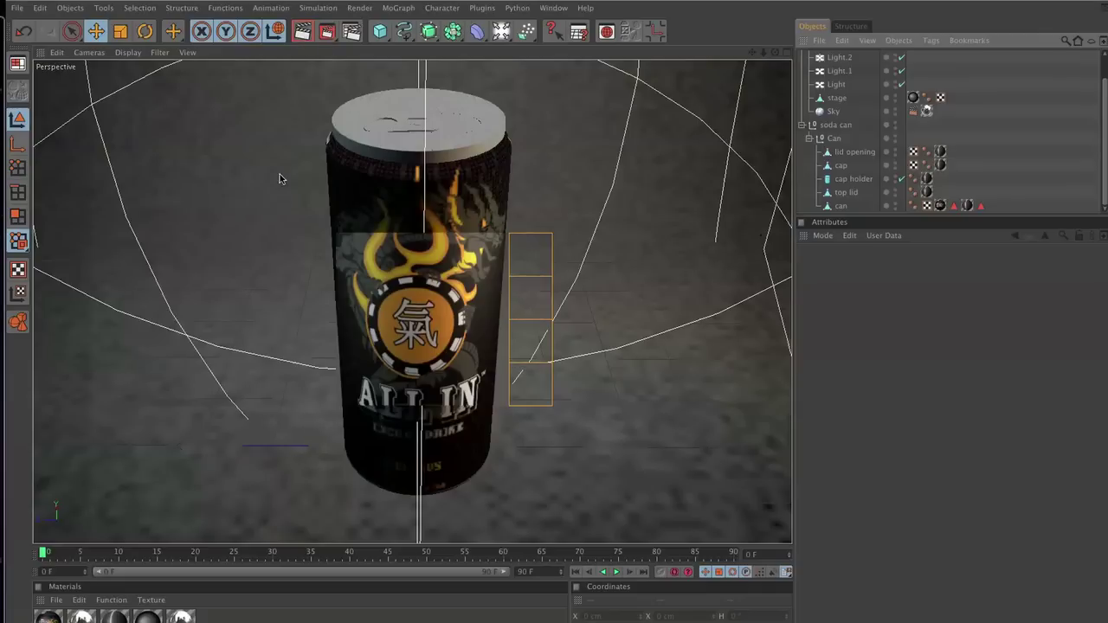
Disable Light.1 and Light, collapse the scene elements group, and select the can object
left_click(268, 229)
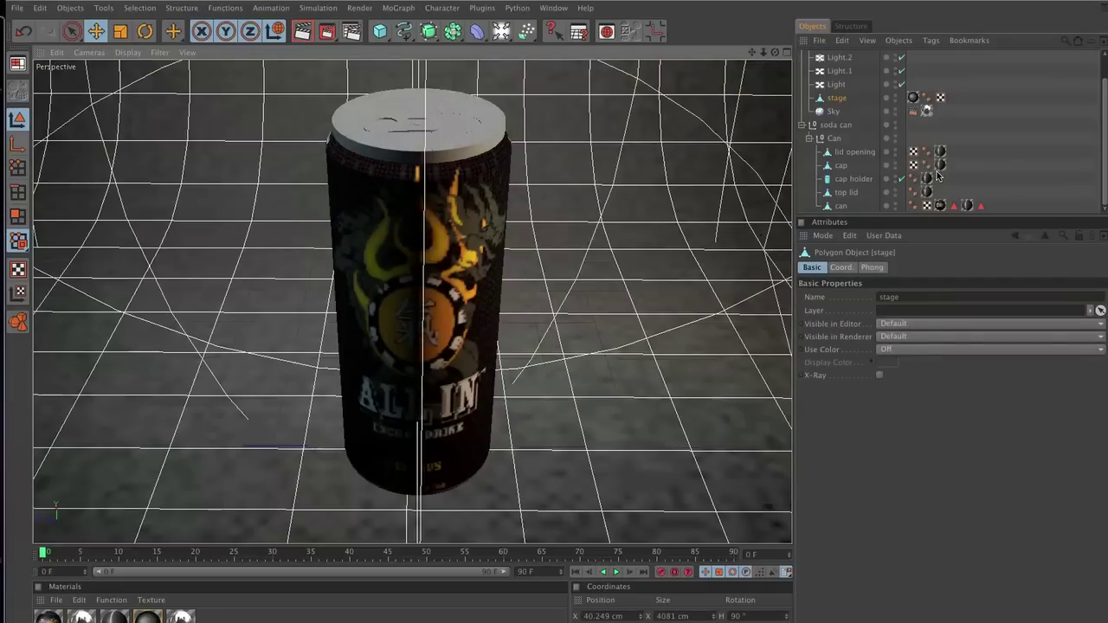
left_click(1002, 160)
left_click(801, 125)
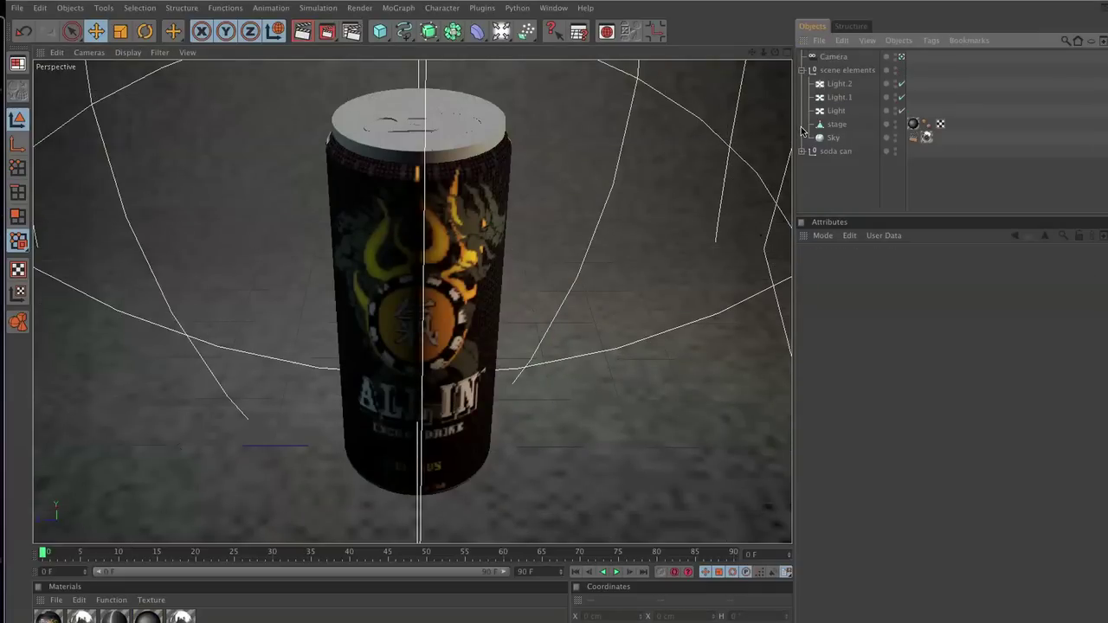
left_click(801, 151)
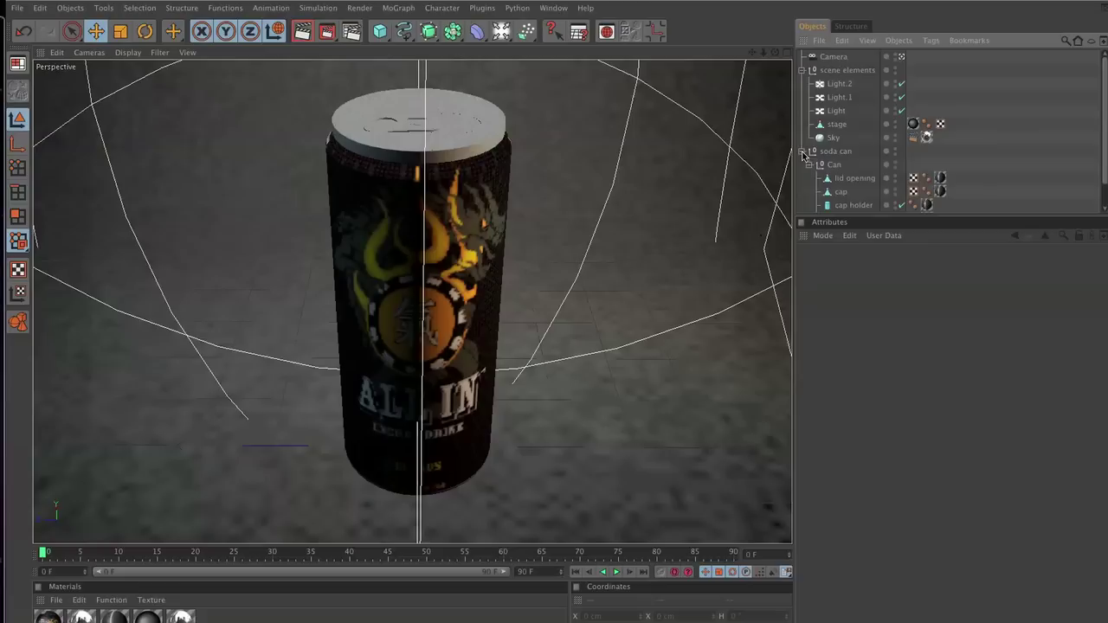
left_click(901, 97)
left_click(902, 110)
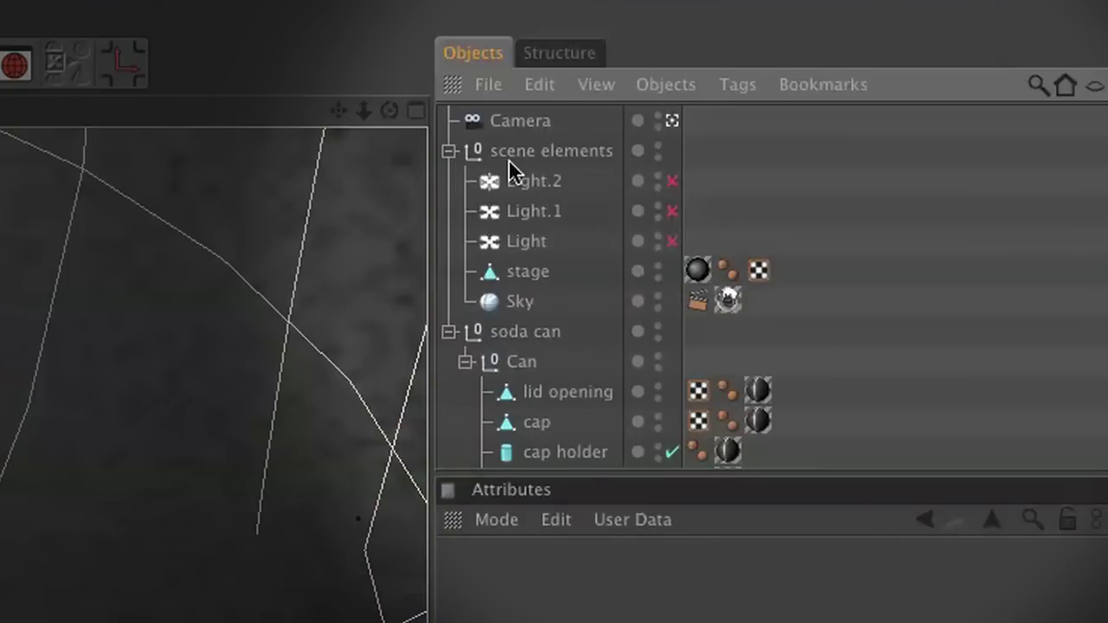
left_click(449, 152)
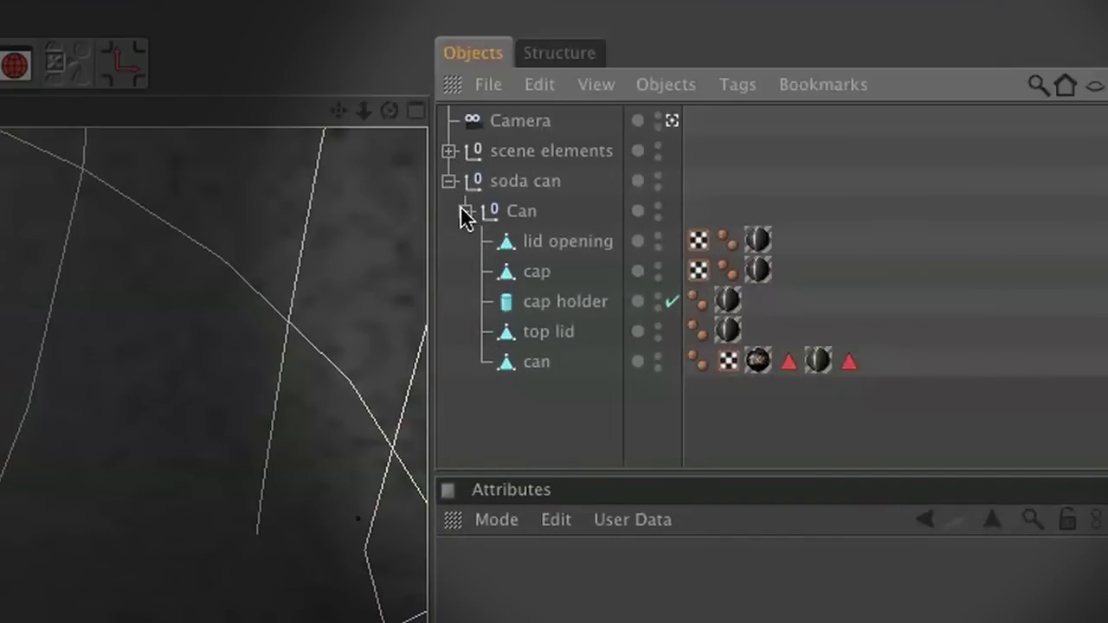
left_click(523, 362)
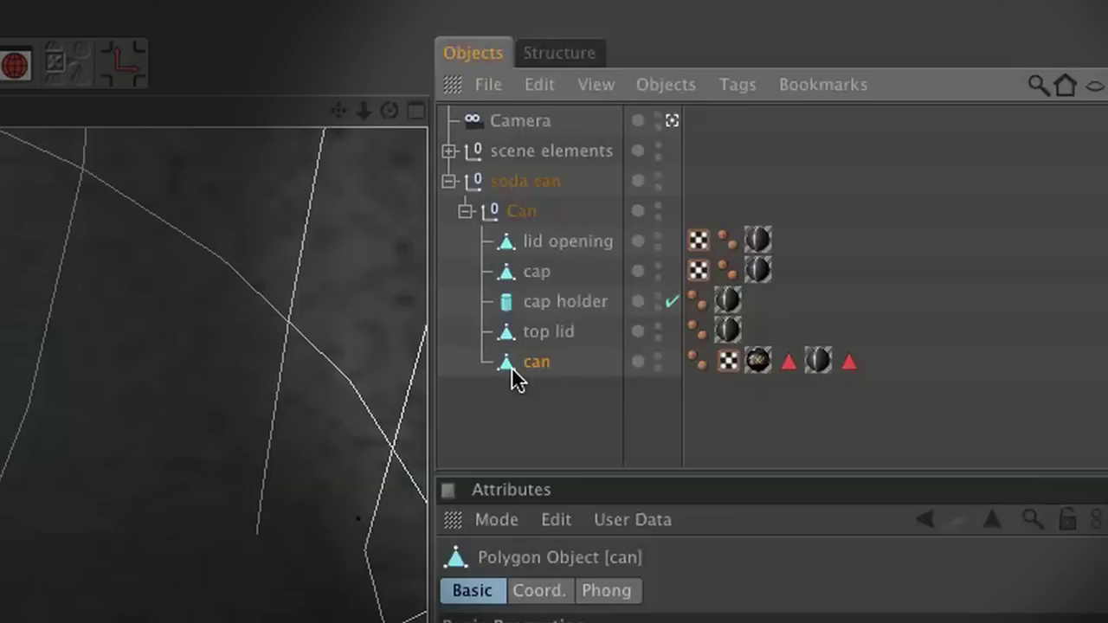
Paste a copy of the can, delete its four tags, and duplicate the stripped copy
key("ctrl+c")
key("ctrl+v")
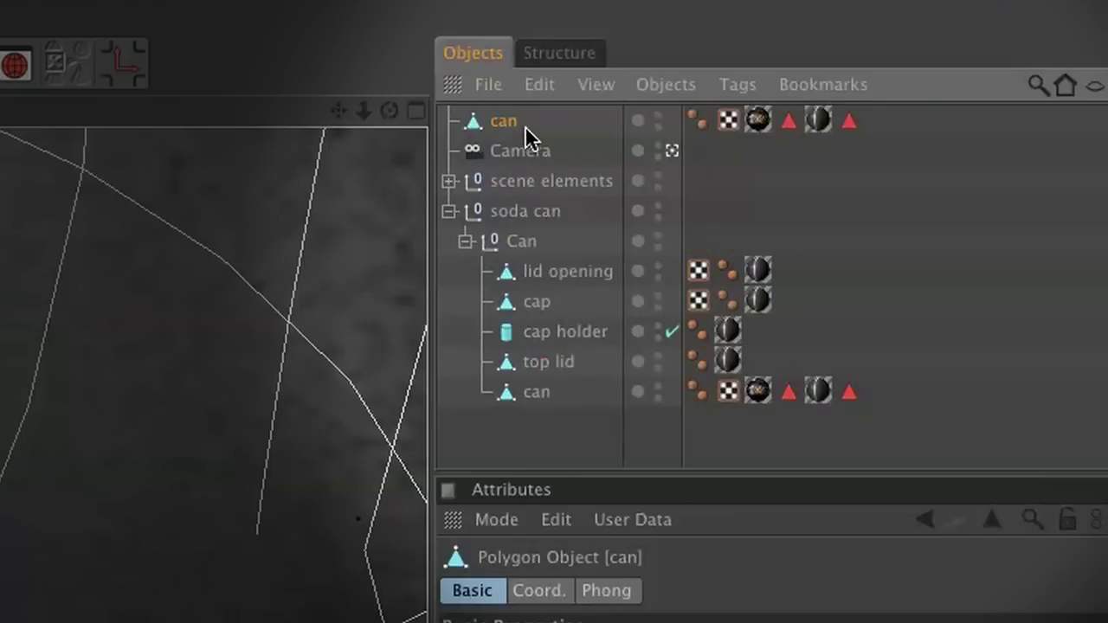
left_click_drag(892, 111, 760, 126)
key("Delete")
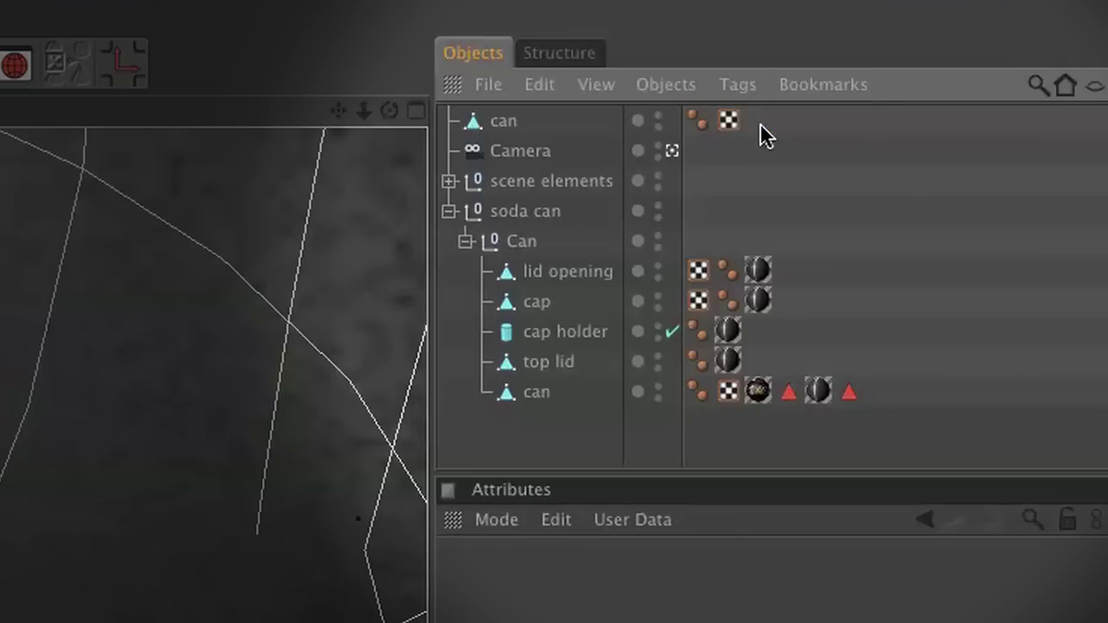
left_click(509, 123)
key("super+v")
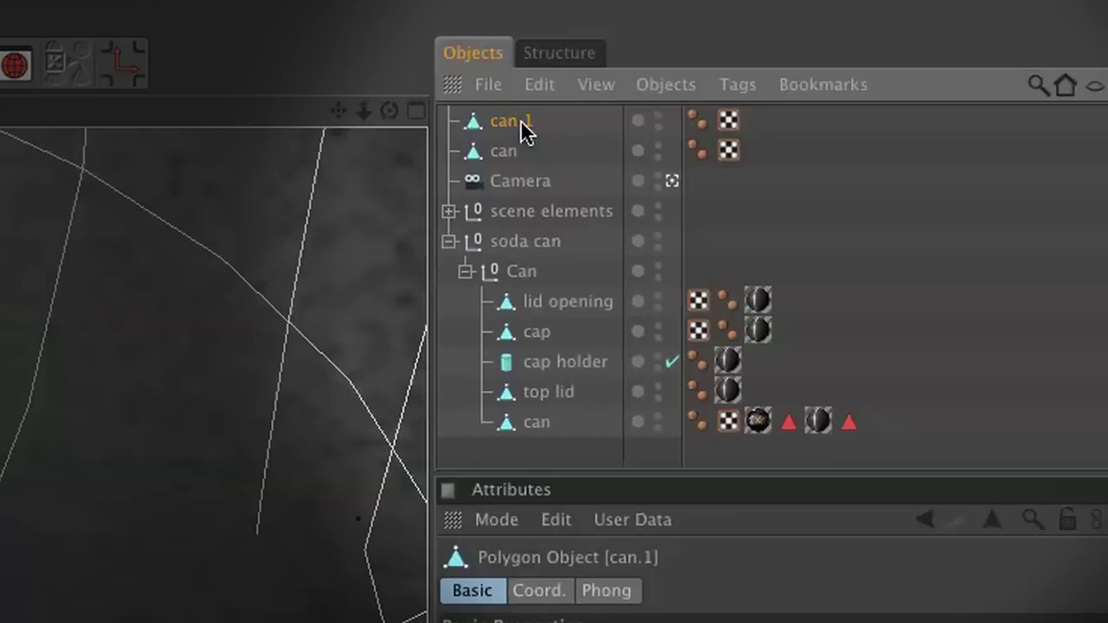
Rename the two copies 'can bump' and 'can displacement', then select can bump
double_click(504, 154)
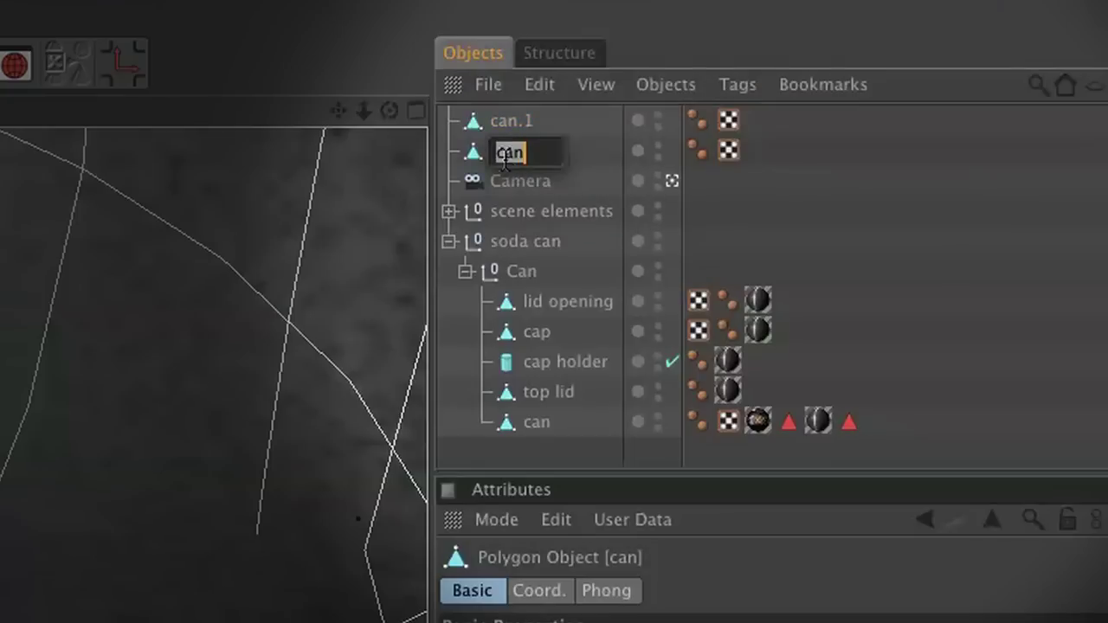
type("can bum")
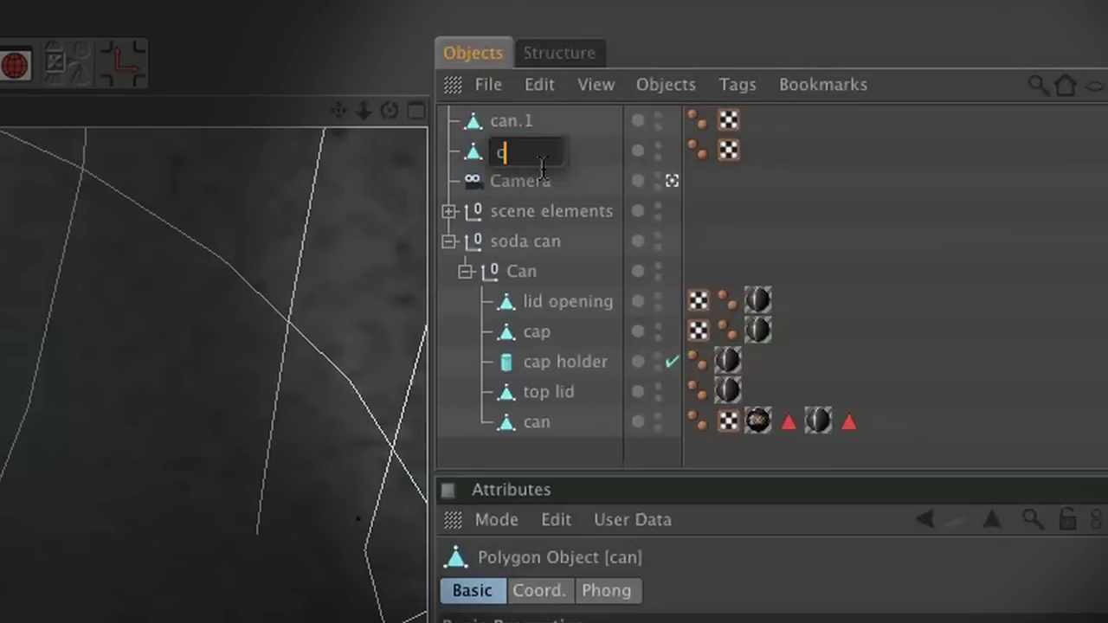
key("Escape")
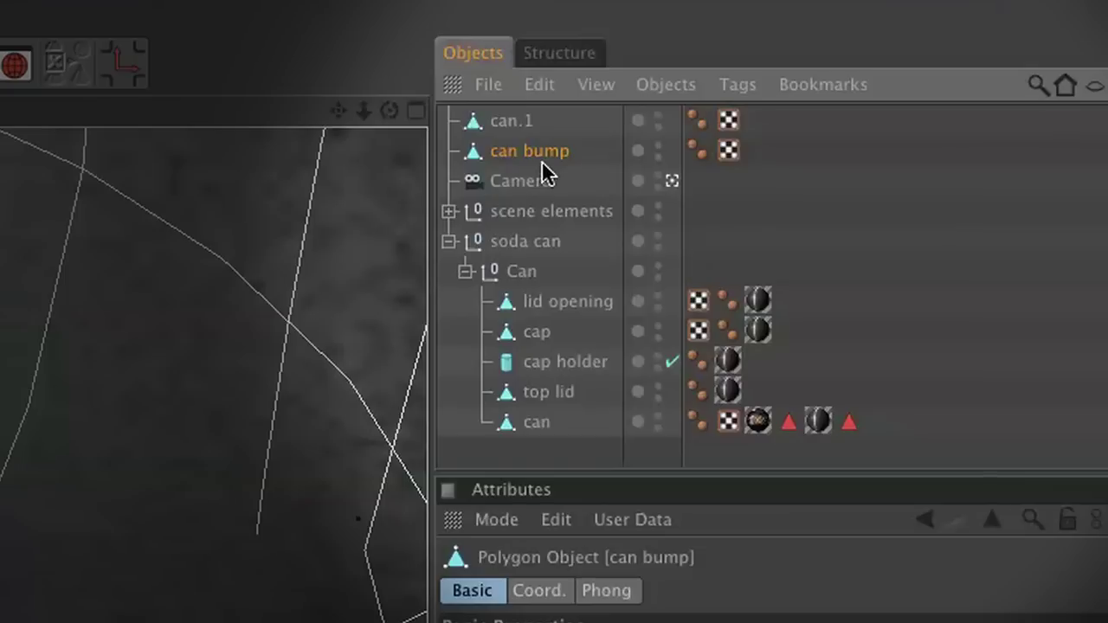
double_click(518, 123)
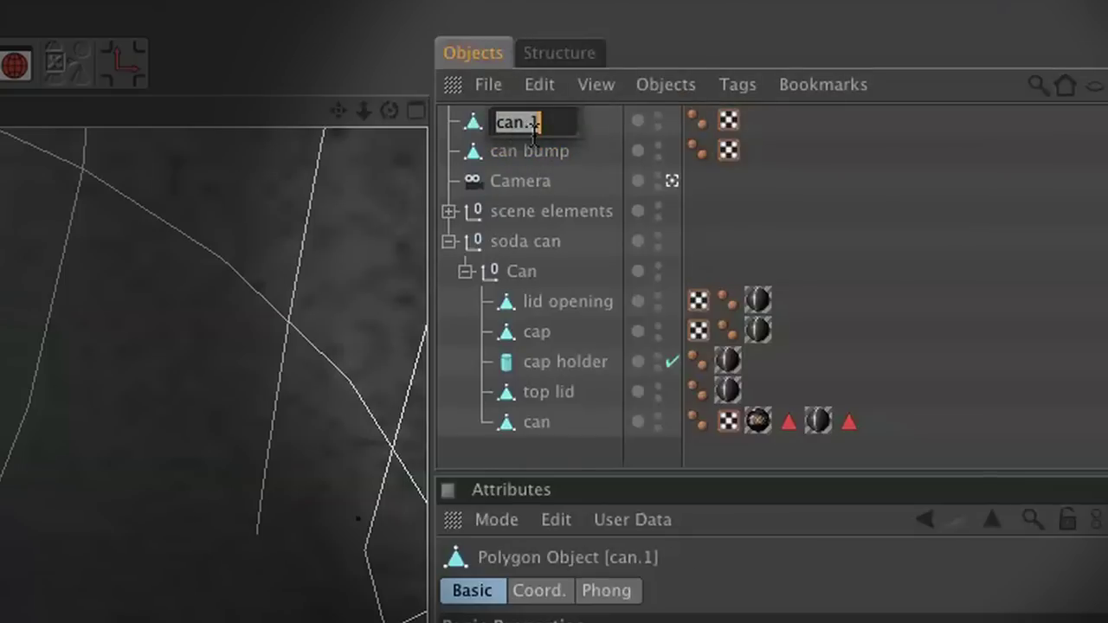
type("can")
key("BackSpace")
type("n")
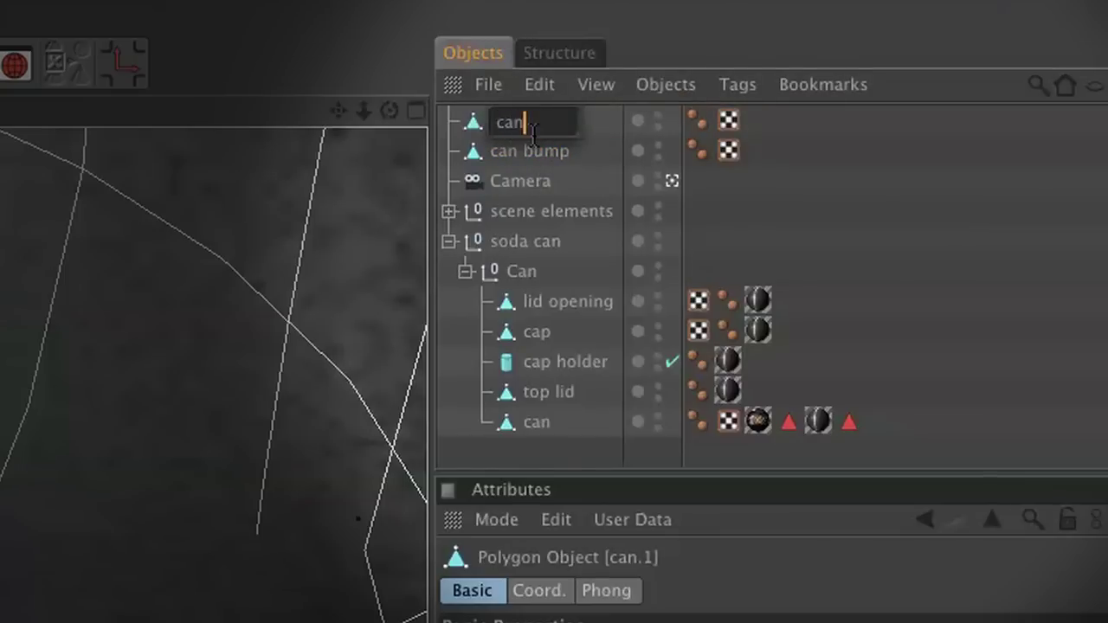
type(" displacement")
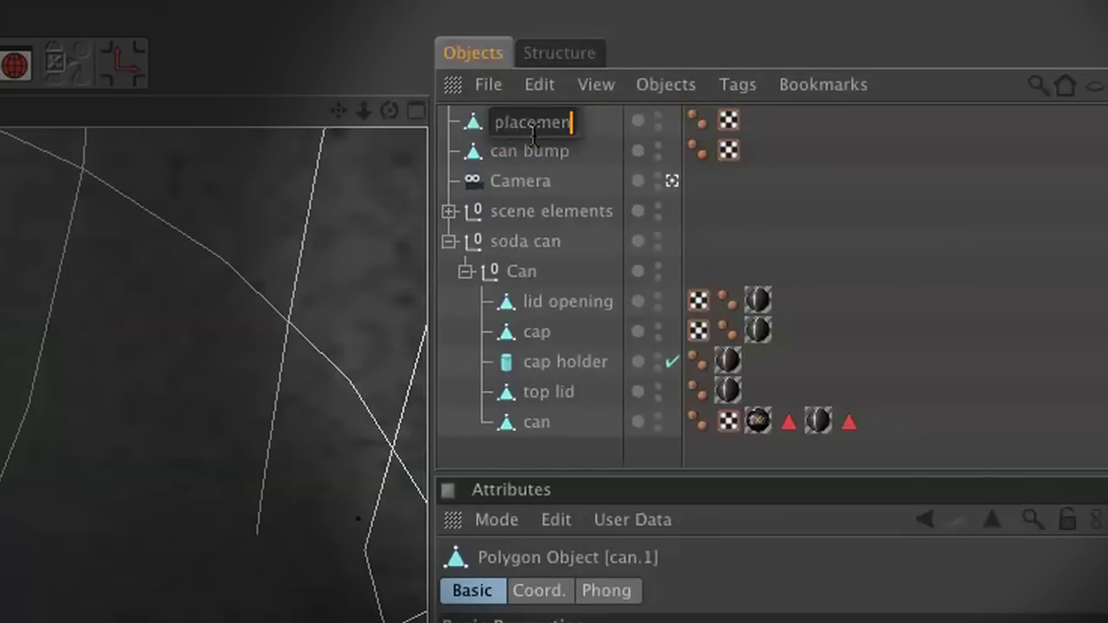
key("Return")
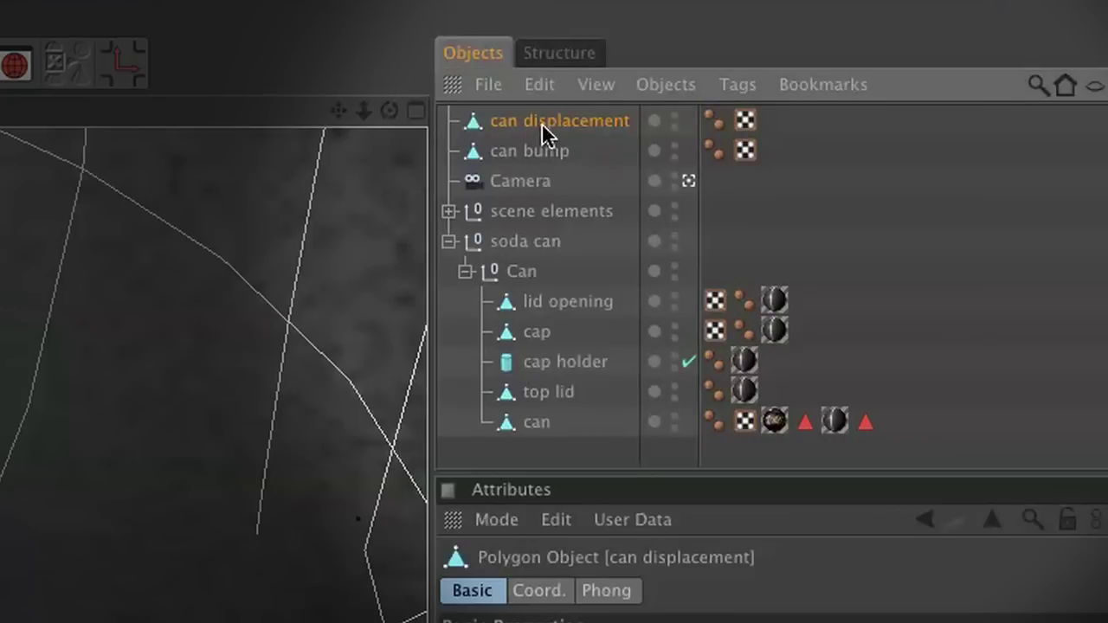
left_click(529, 153)
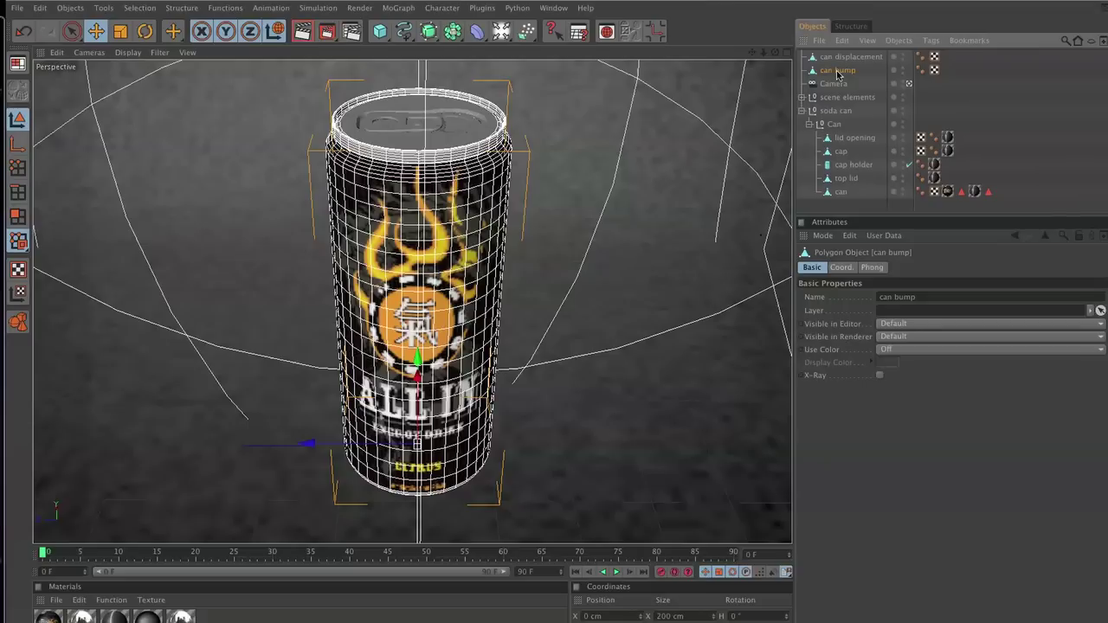
Use the Scale tool to enlarge can bump slightly beyond the original can's surface
left_click(660, 37)
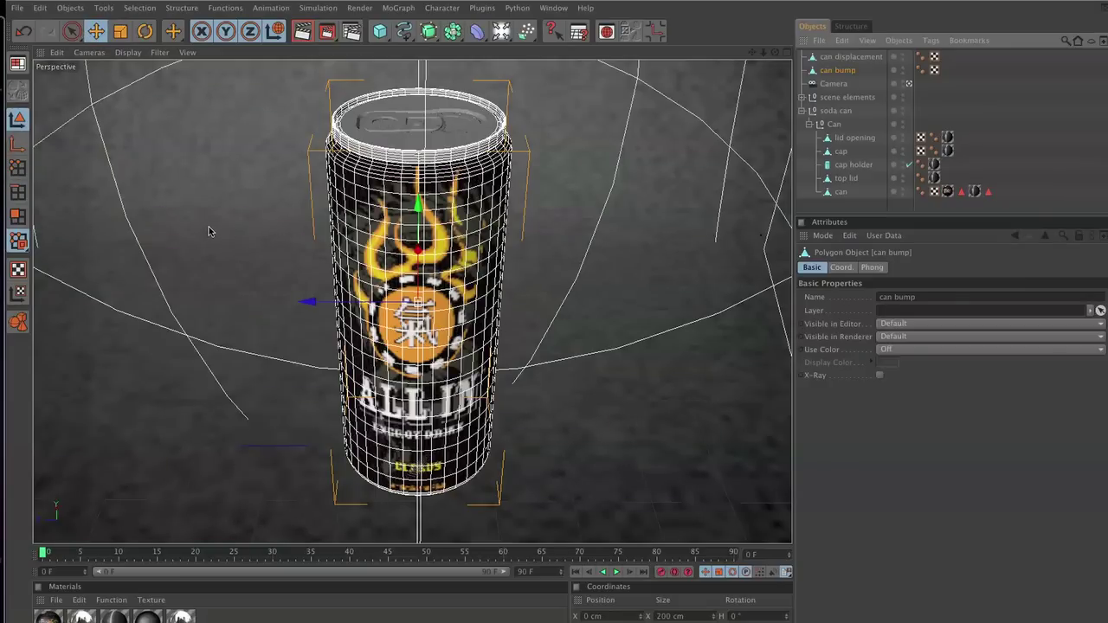
key("r")
key("t")
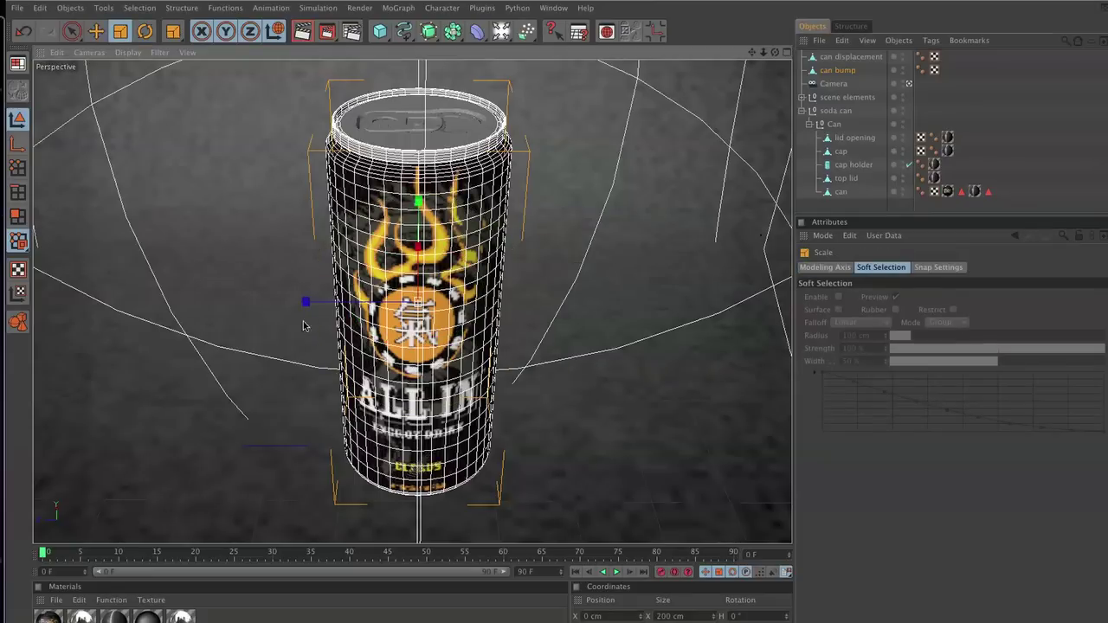
left_click_drag(421, 317, 419, 306)
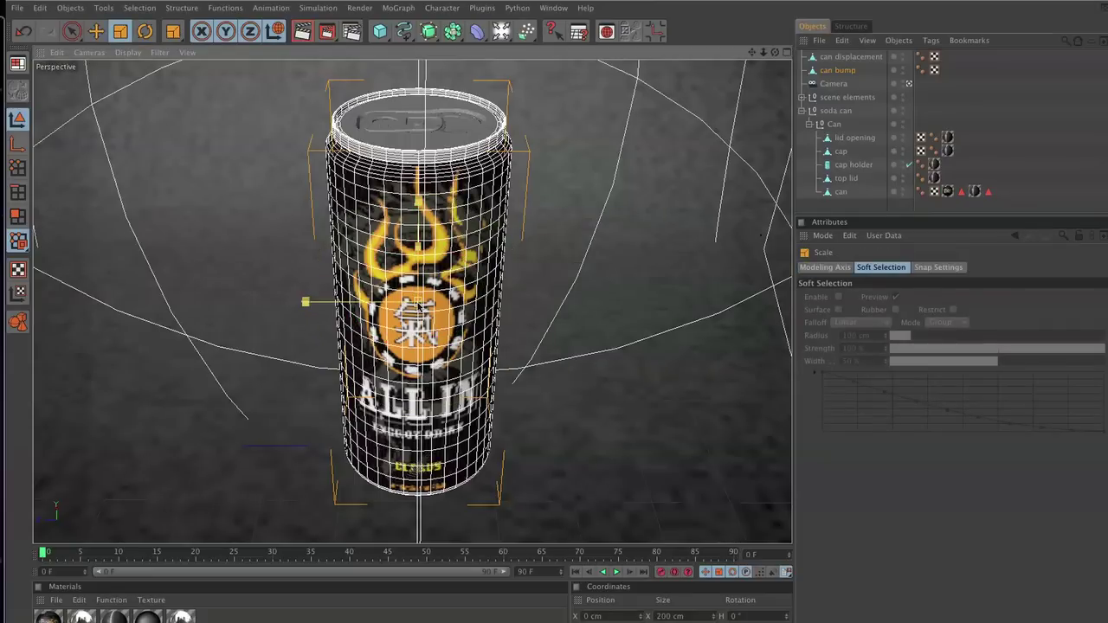
left_click_drag(419, 307, 408, 358)
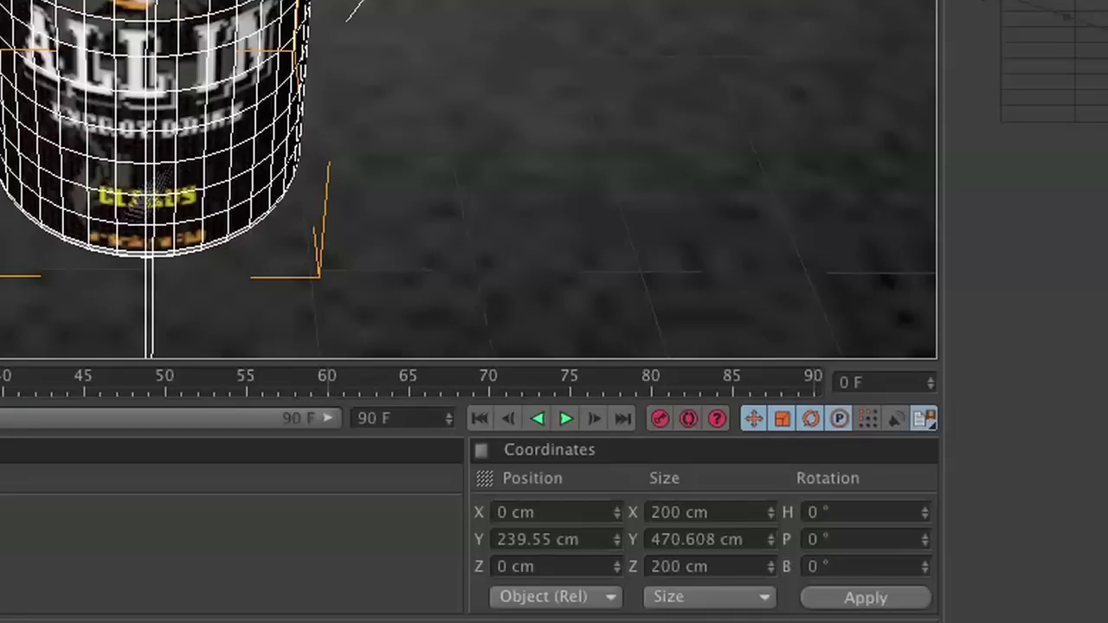
left_click_drag(286, 347, 284, 359)
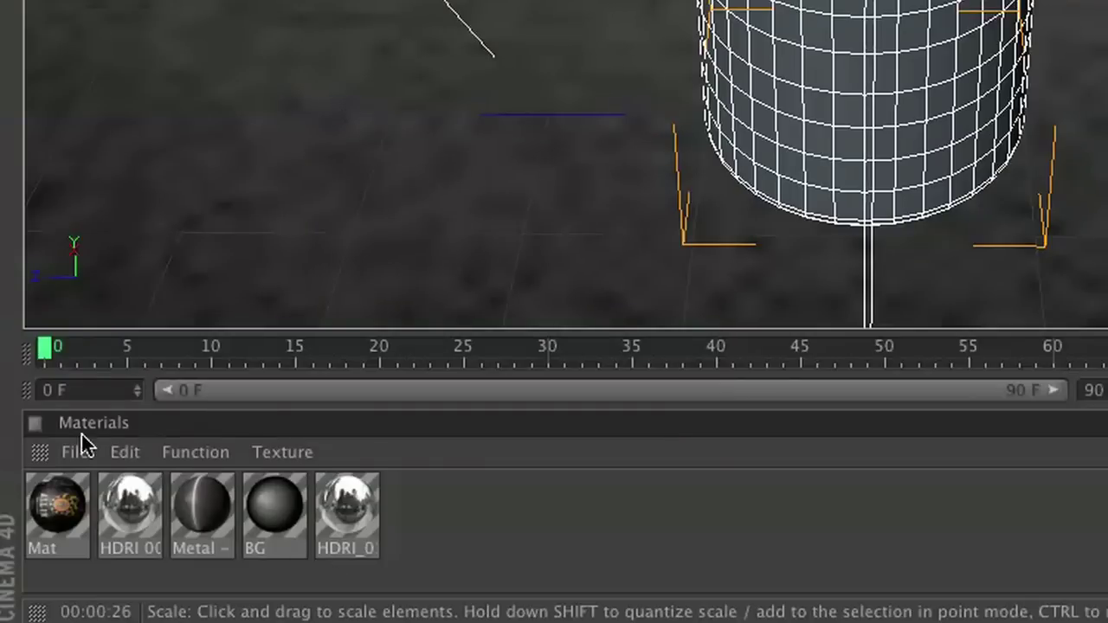
left_click(74, 451)
Create a new material named 'can bump'
left_click(110, 100)
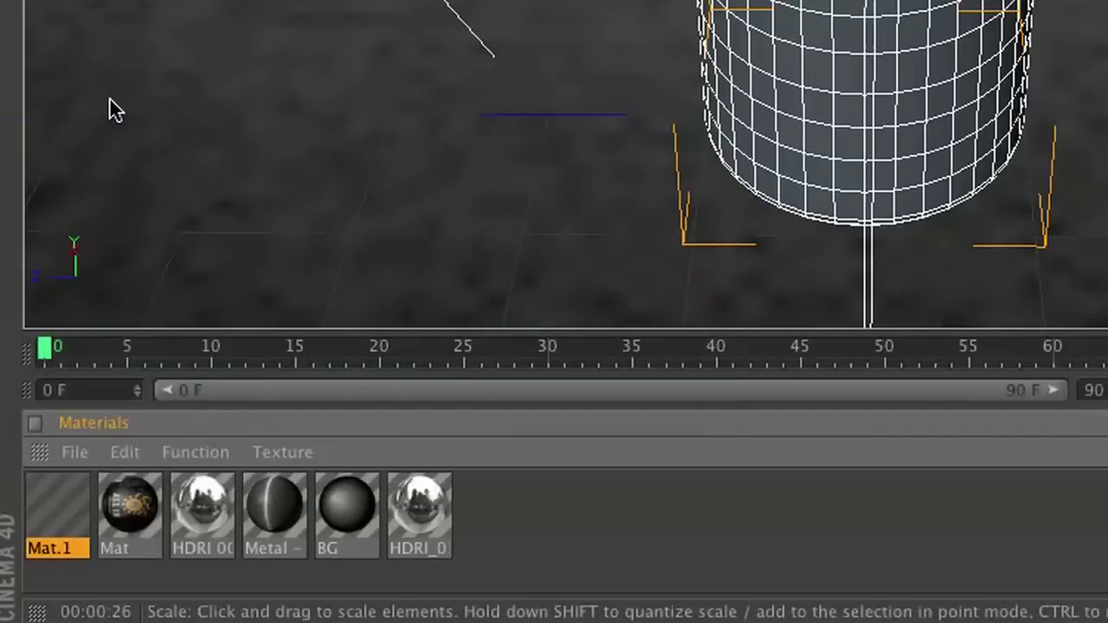
double_click(58, 548)
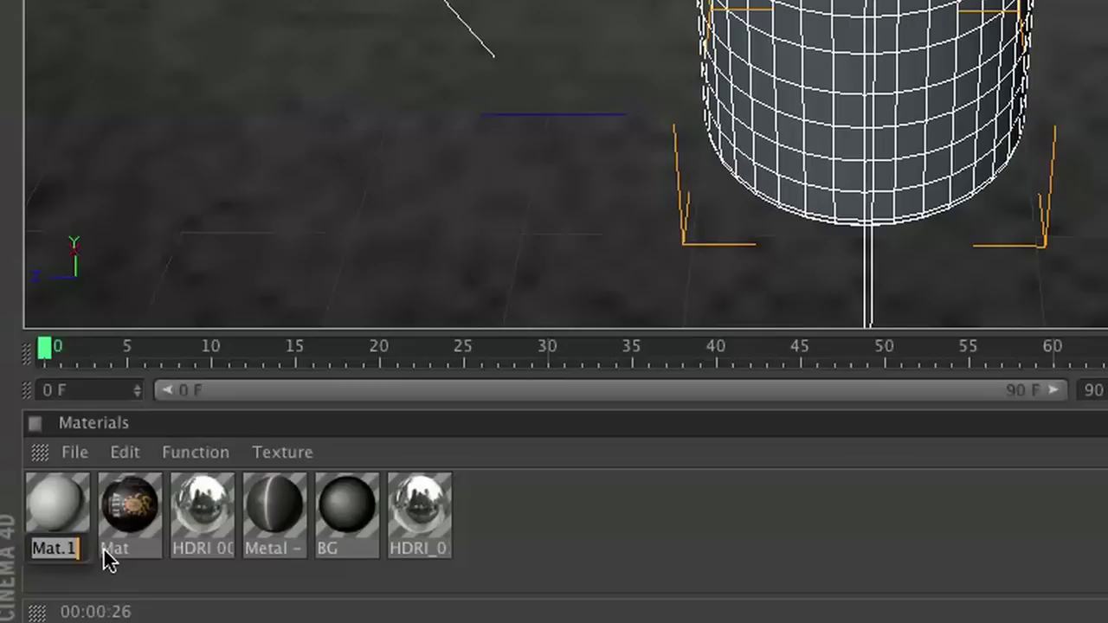
type("can")
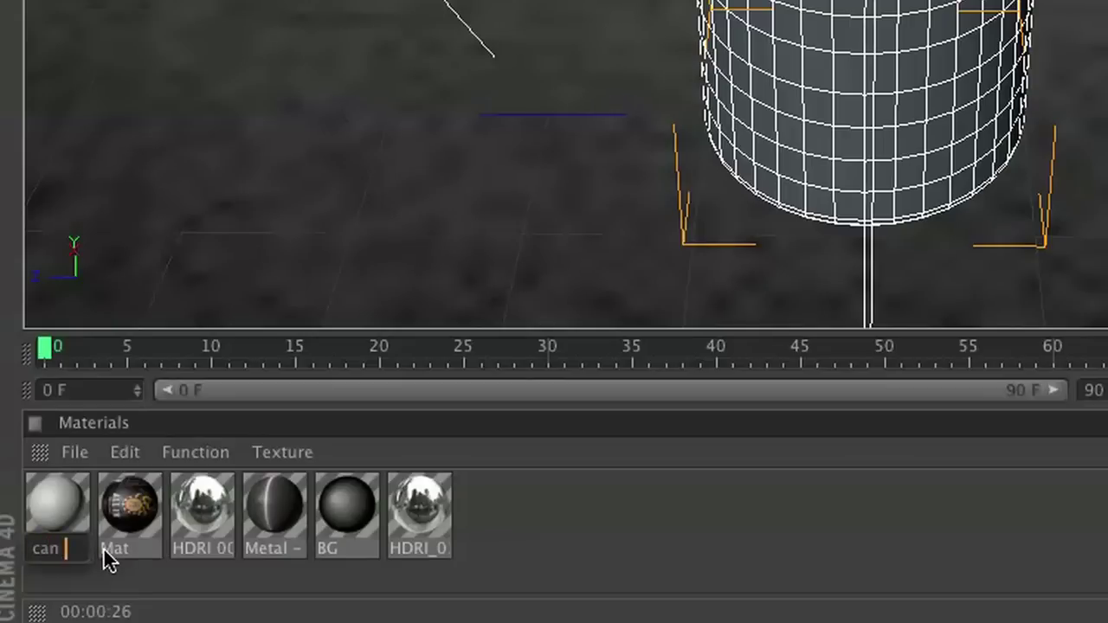
type(" bump")
key("Return")
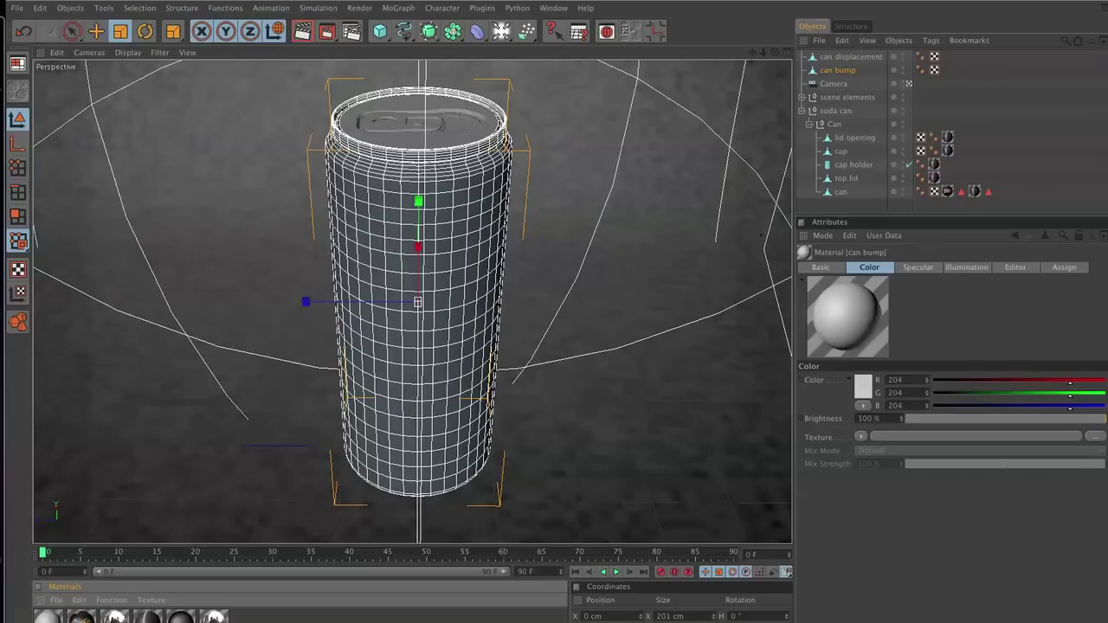
Turn off Specular, turn on Transparency and Bump, and set the colour to black
left_click(820, 268)
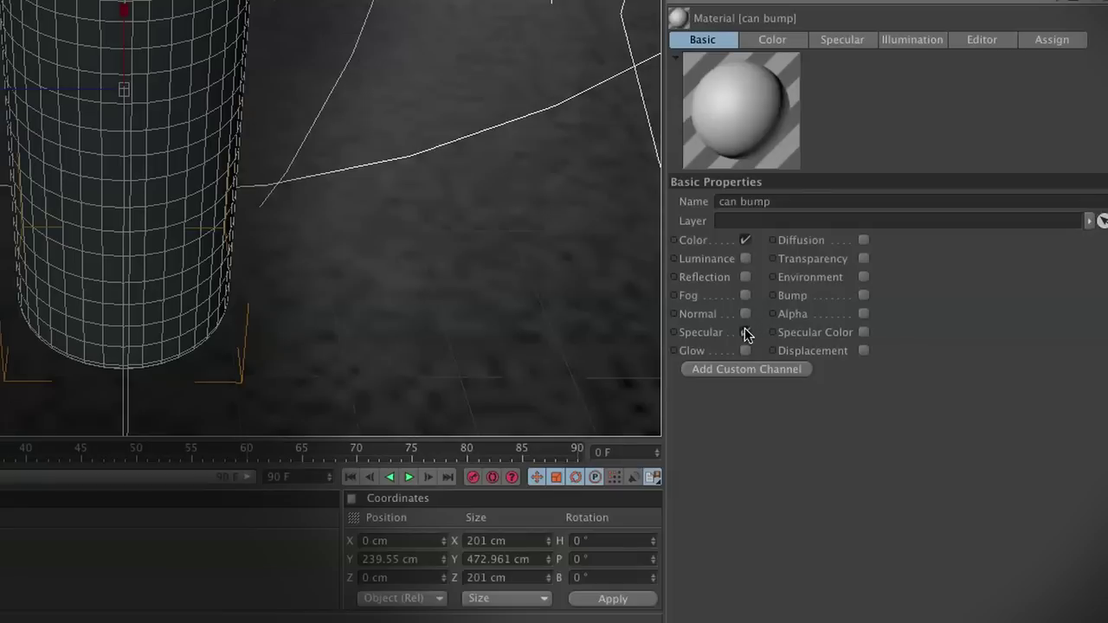
left_click(851, 471)
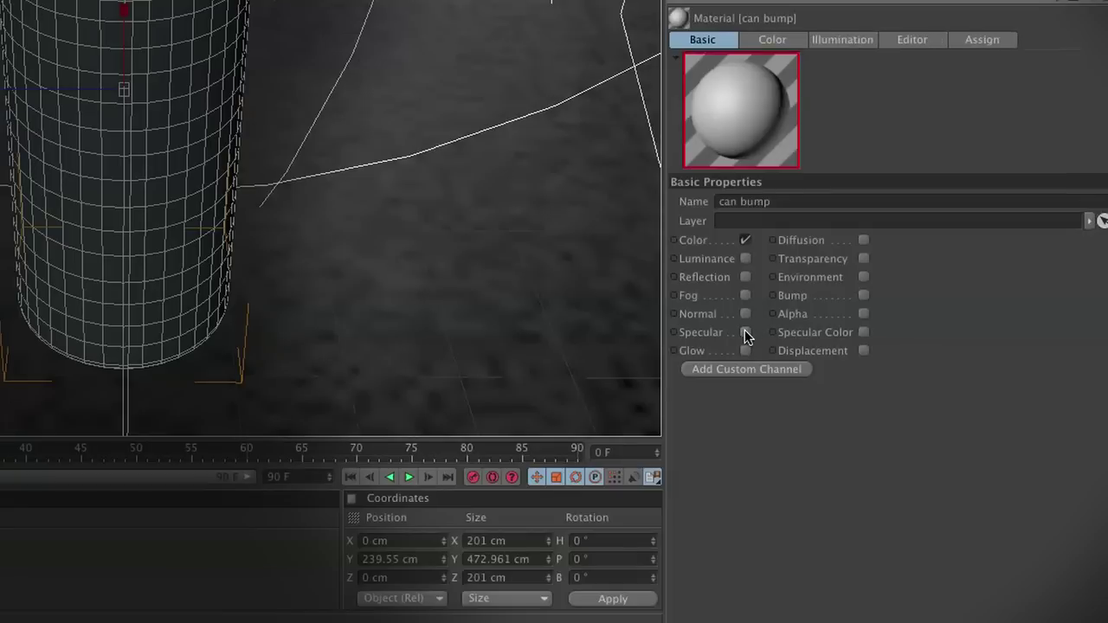
left_click(863, 258)
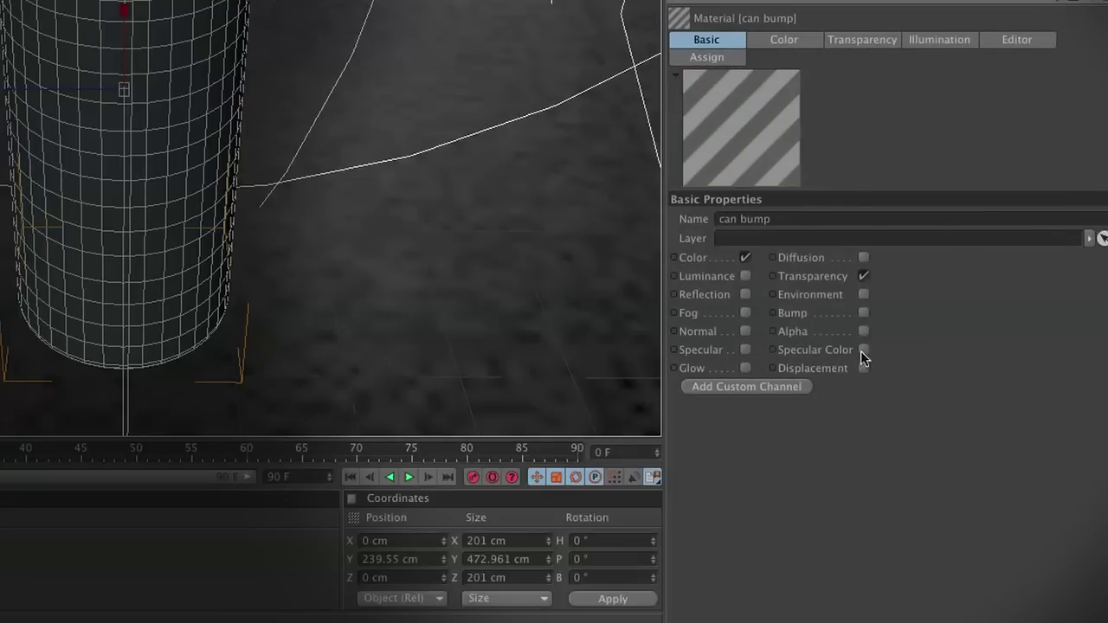
left_click(863, 313)
left_click(757, 40)
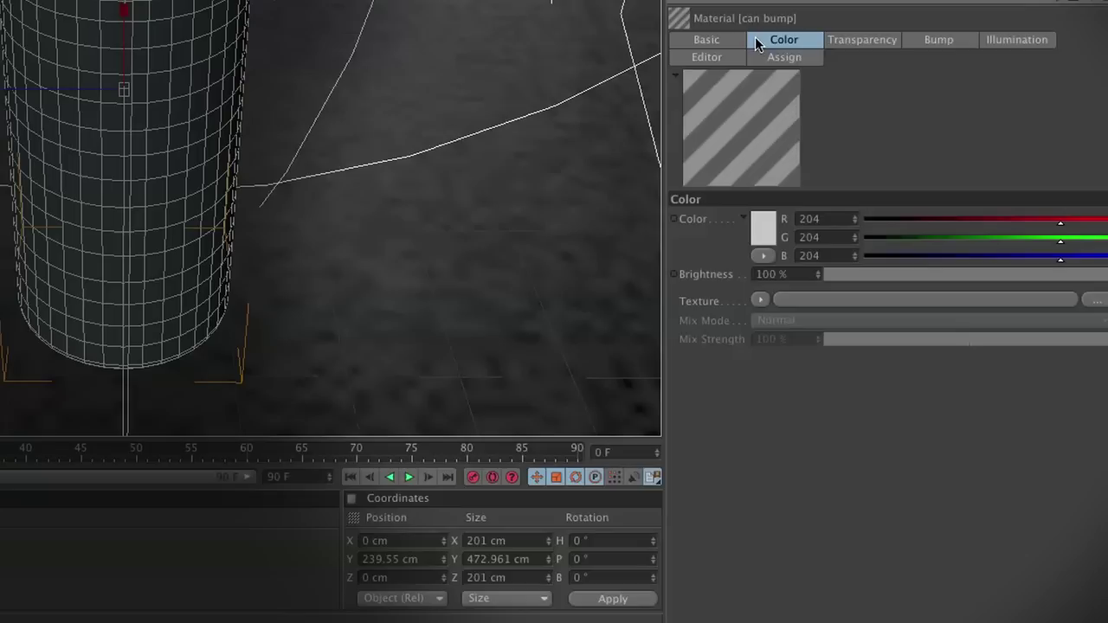
left_click(764, 229)
left_click(712, 261)
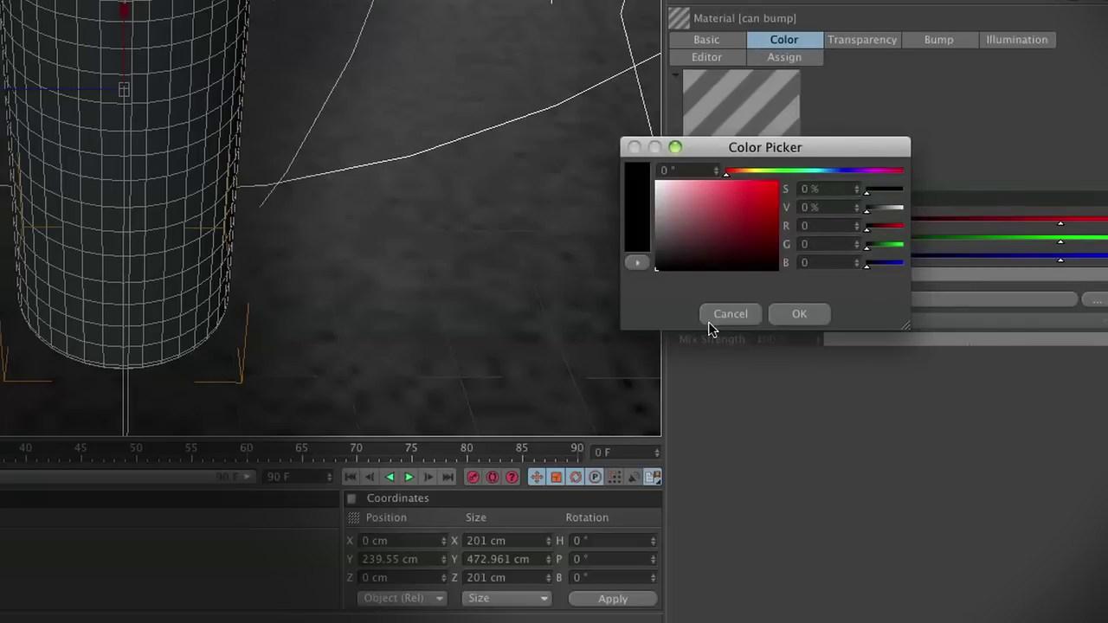
left_click(782, 320)
left_click(864, 40)
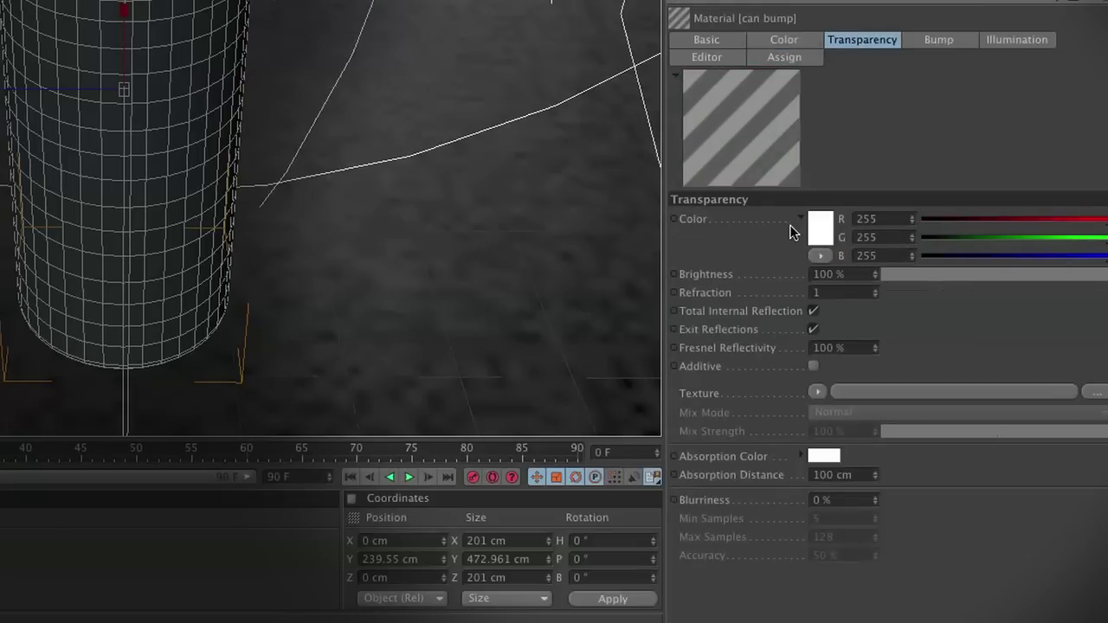
Give the Transparency channel refraction 2, 95% brightness, 35% Fresnel reflectivity and 4% blurriness
double_click(840, 293)
type("2")
key("Return")
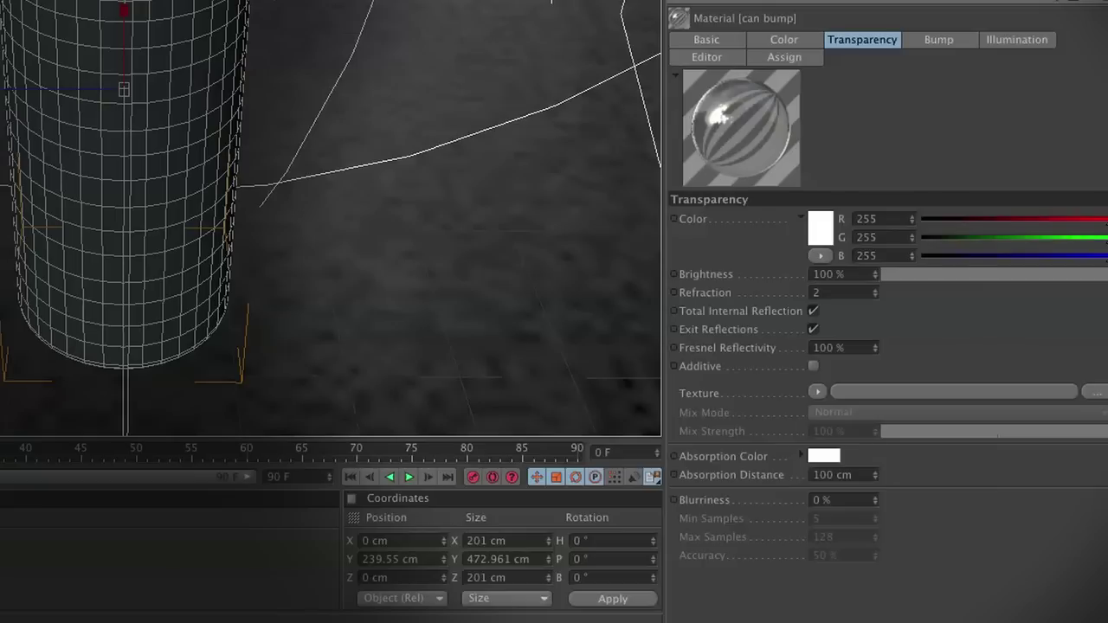
left_click_drag(1104, 279, 1103, 282)
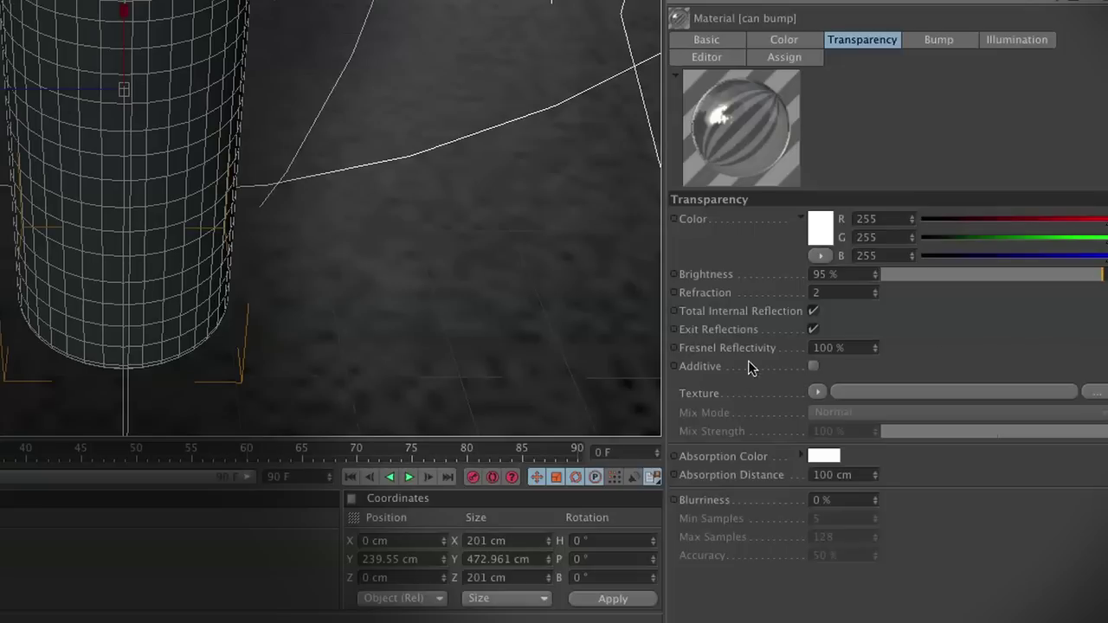
left_click_drag(851, 348, 742, 350)
type("35")
key("Return")
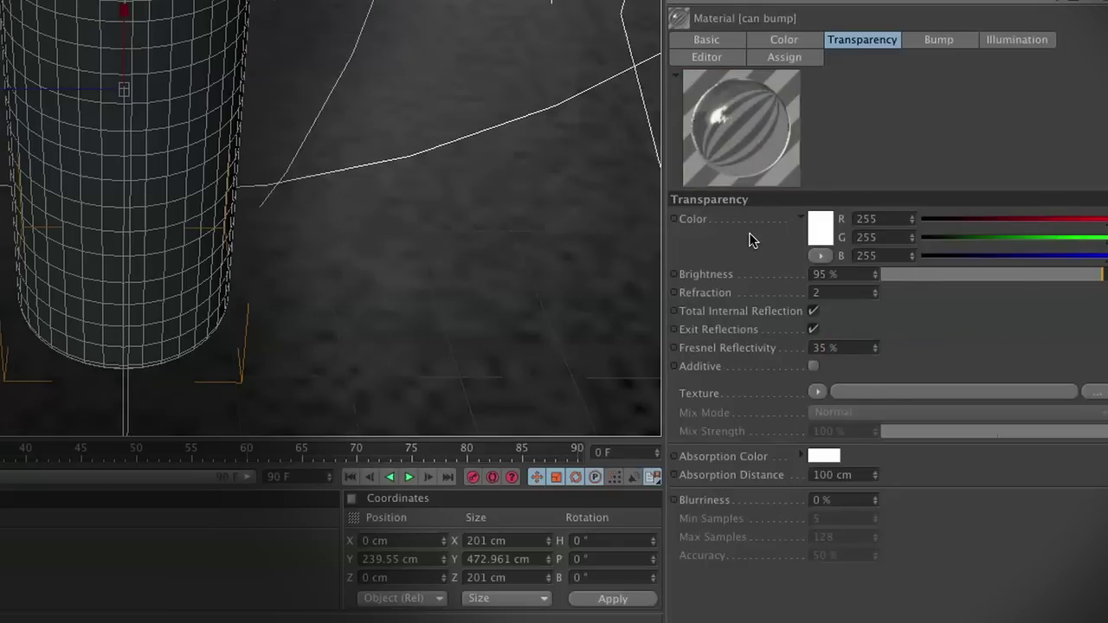
double_click(827, 500)
type("4")
key("Return")
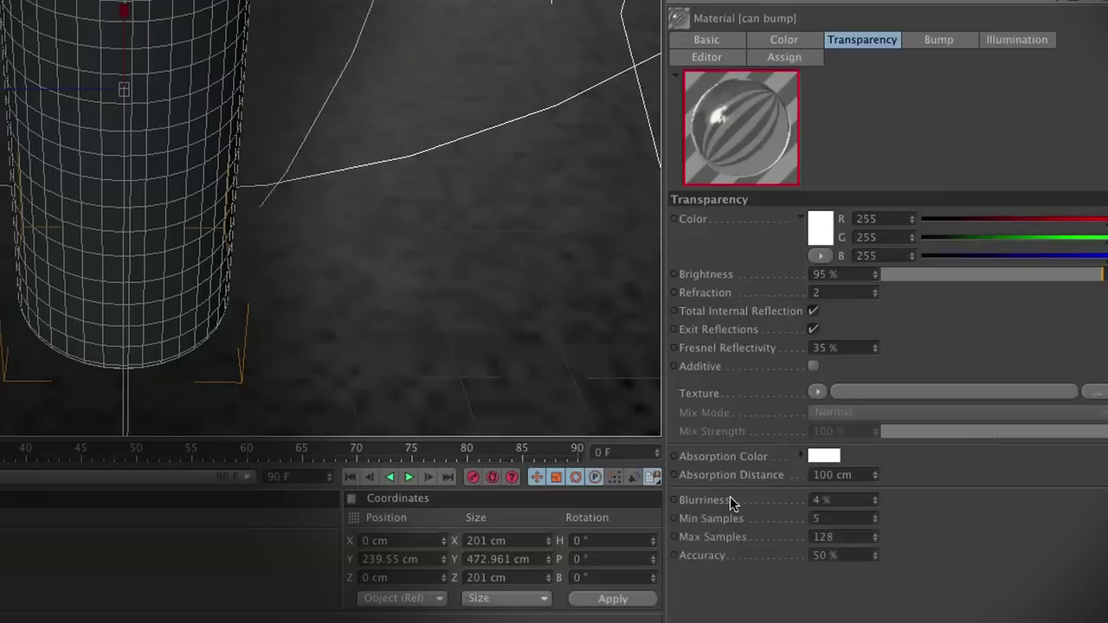
left_click(939, 41)
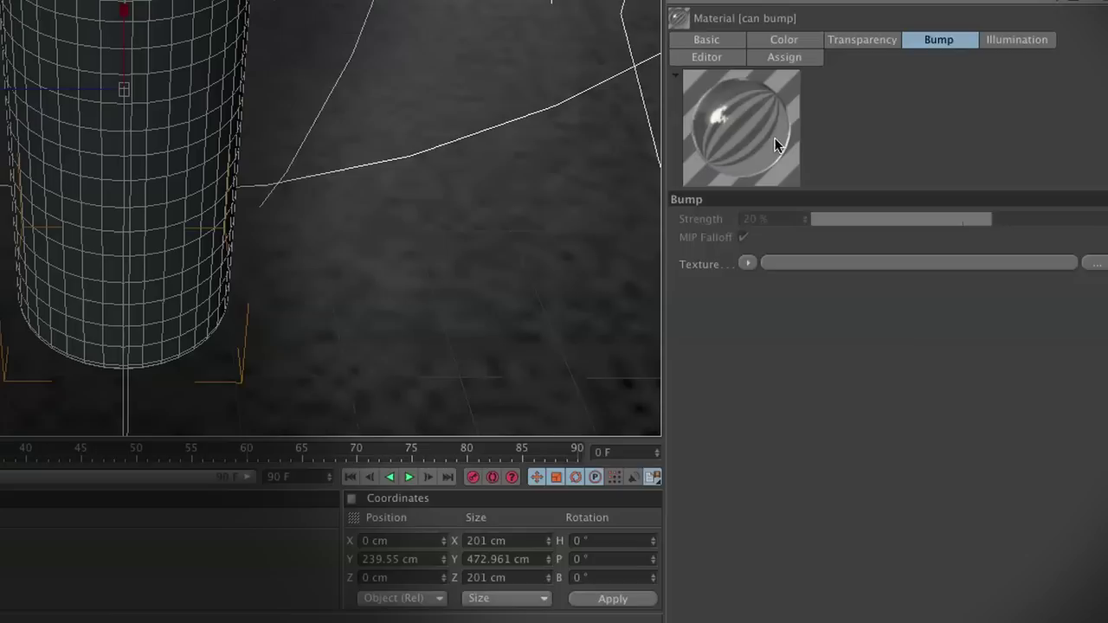
Load a Layer shader into the Bump texture and add a Noise layer to it
left_click(748, 264)
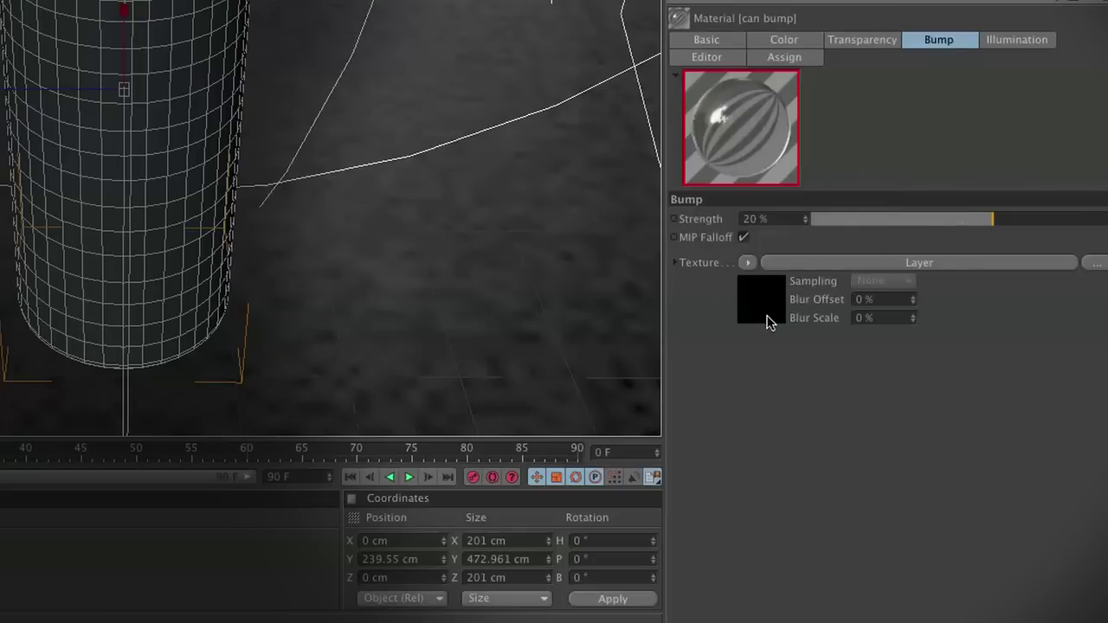
left_click(767, 322)
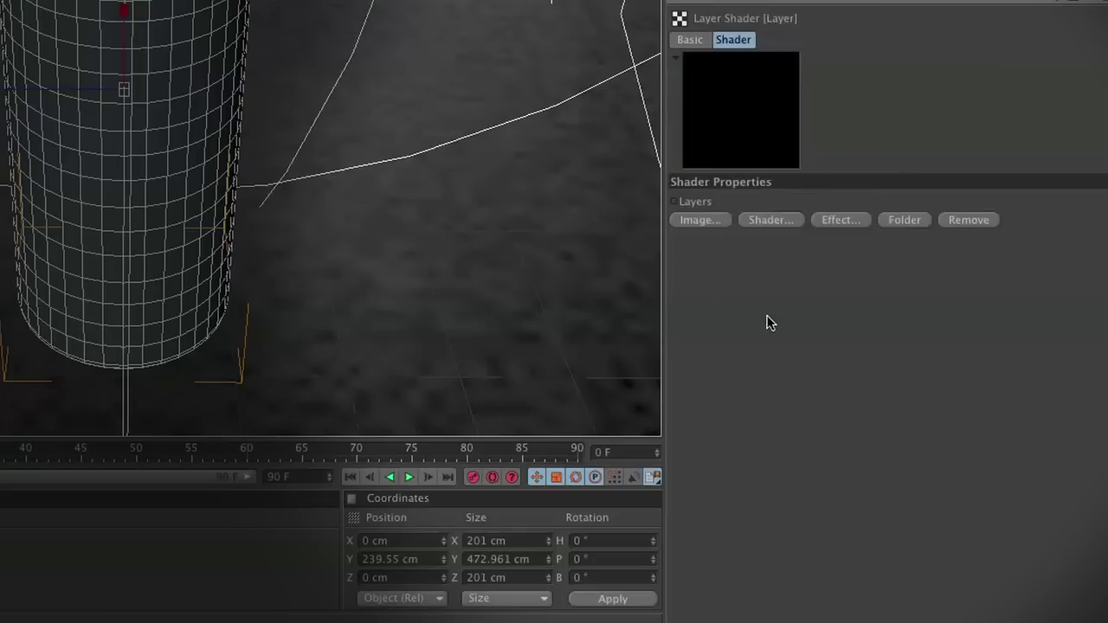
left_click(770, 222)
left_click(846, 357)
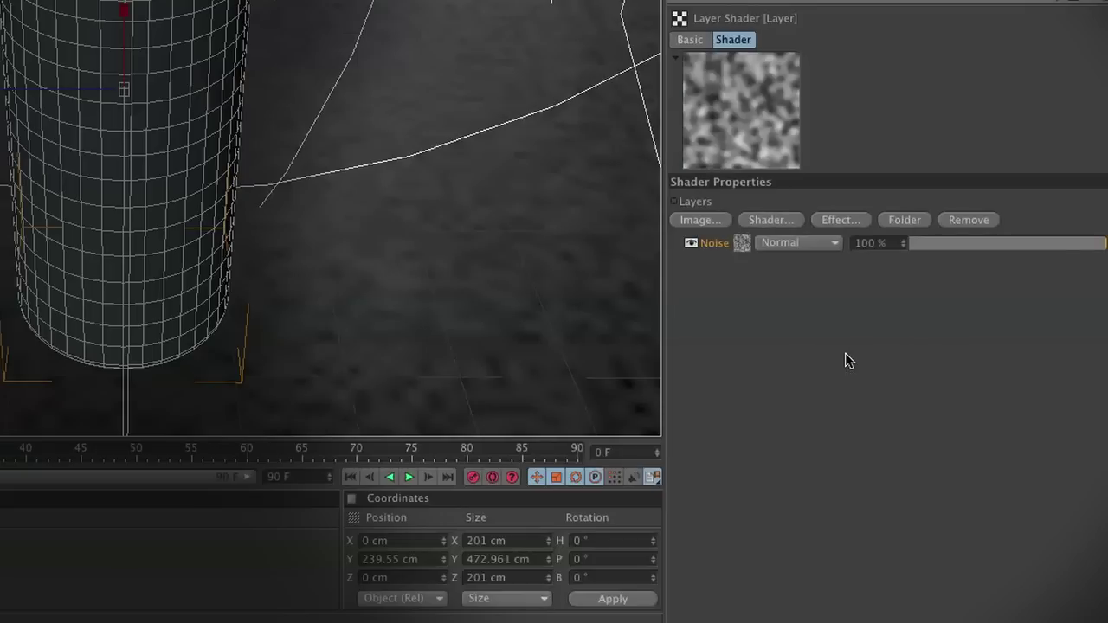
Switch the Noise layer to the Naki type and show its preview at Huge size
left_click(736, 245)
left_click(944, 256)
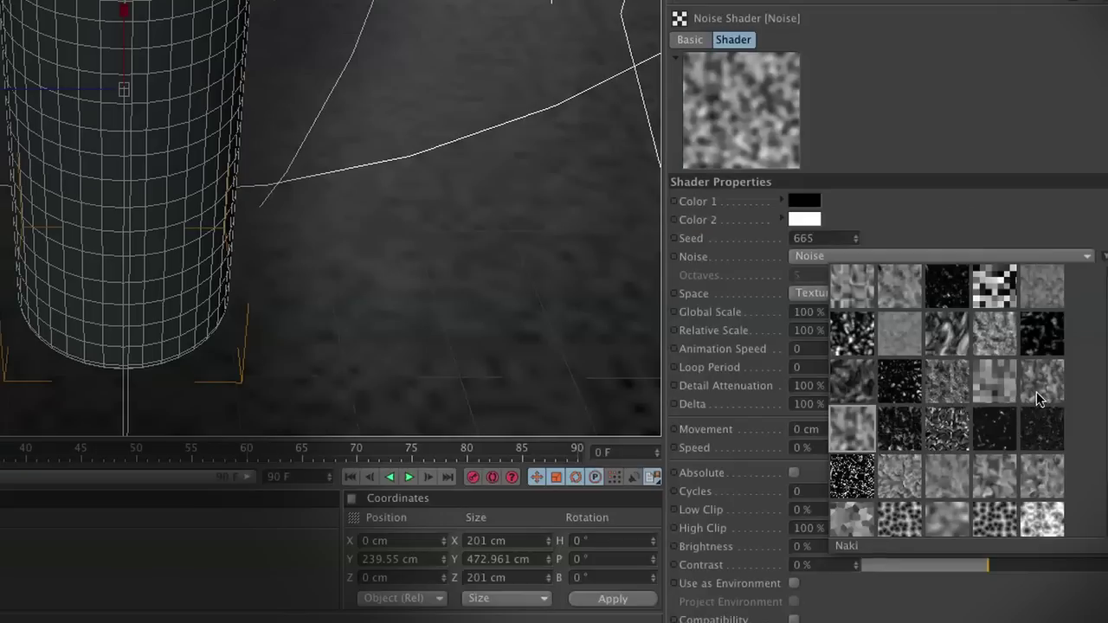
left_click(1036, 387)
right_click(762, 135)
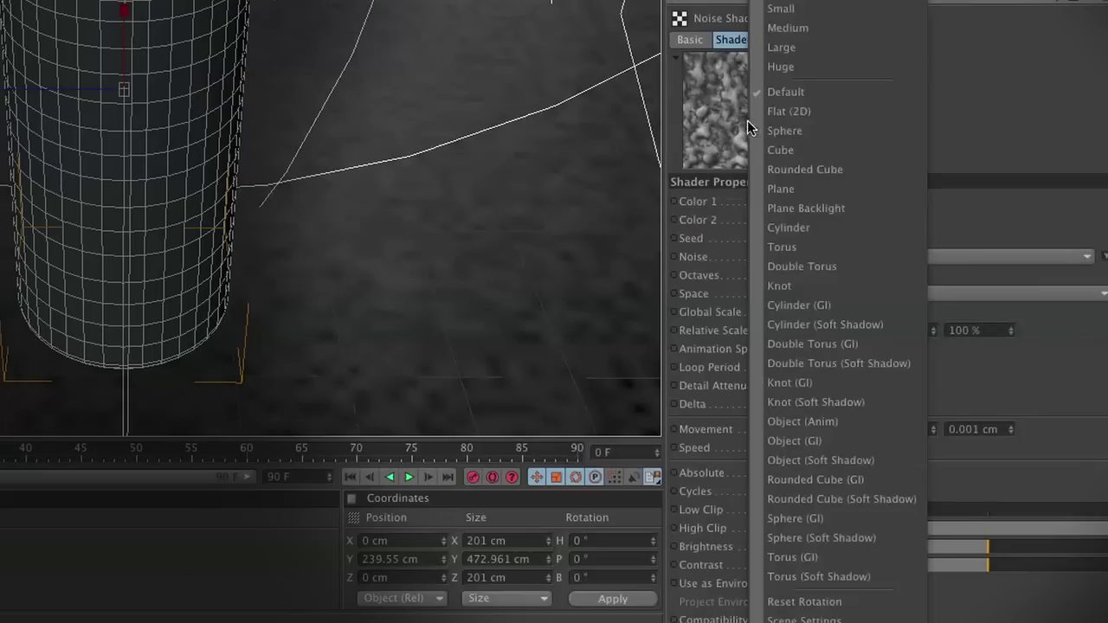
left_click(801, 68)
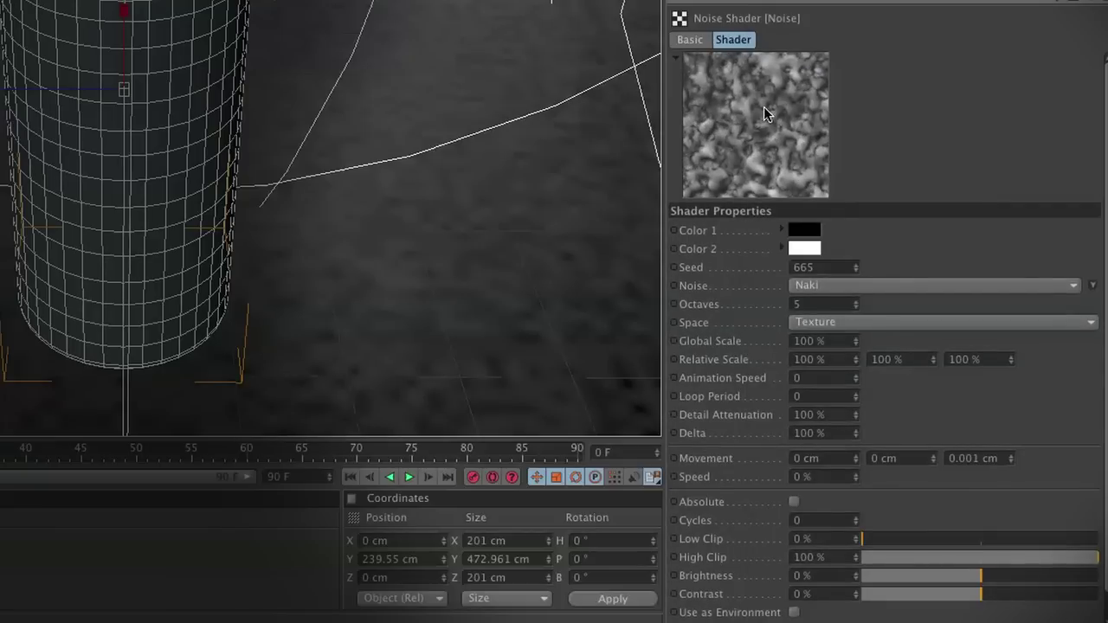
Project the Naki noise in UV (2D) space with a 20% global scale
left_click(827, 322)
left_click(833, 340)
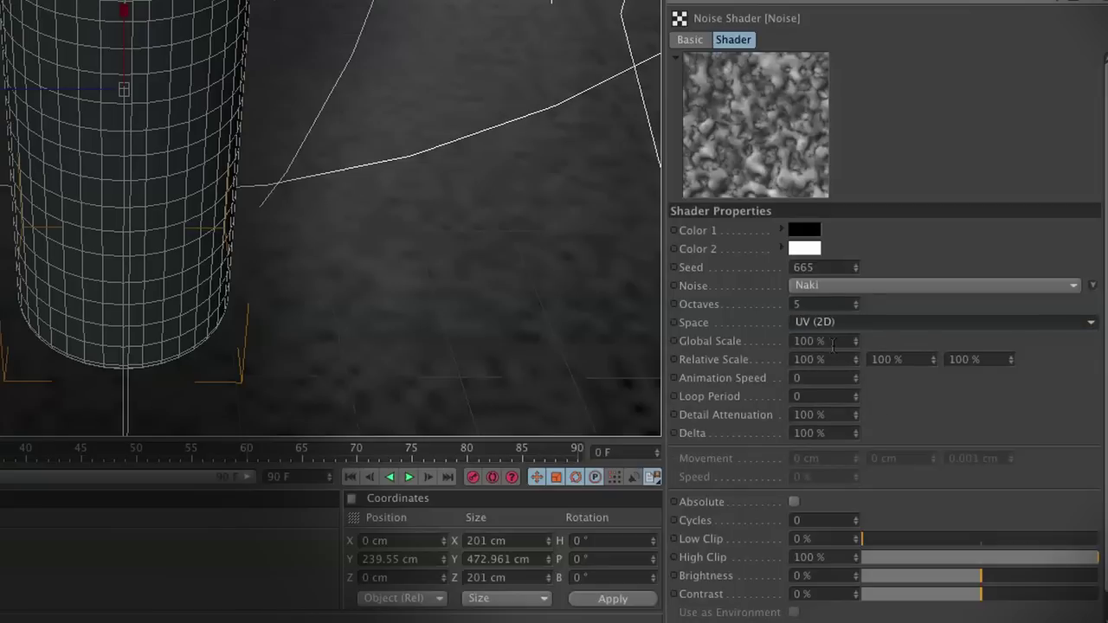
double_click(814, 342)
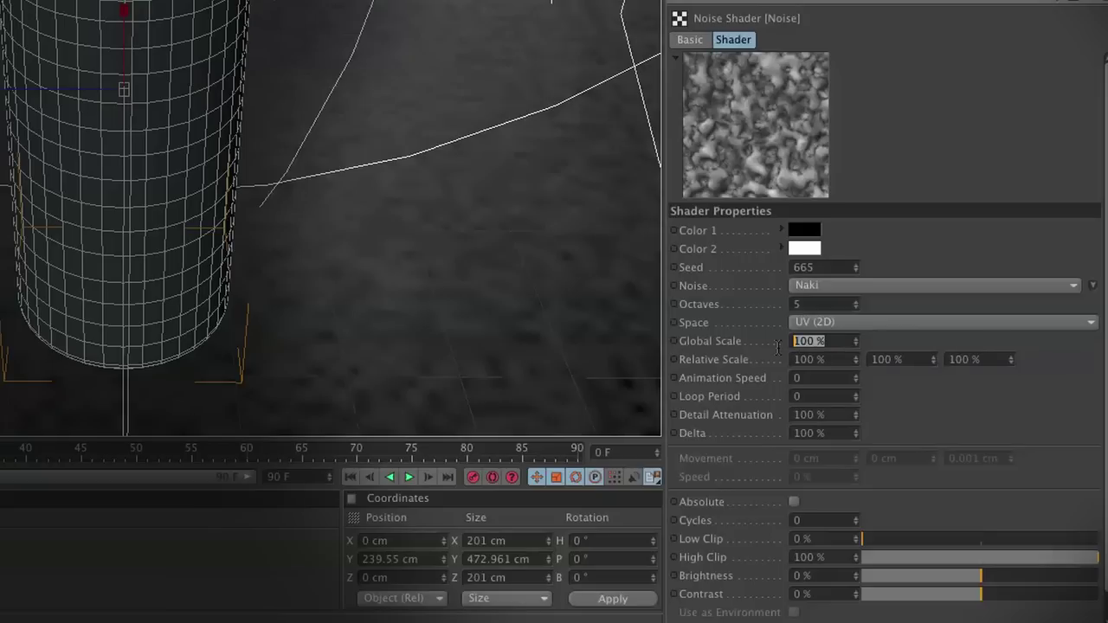
type("20")
key("Return")
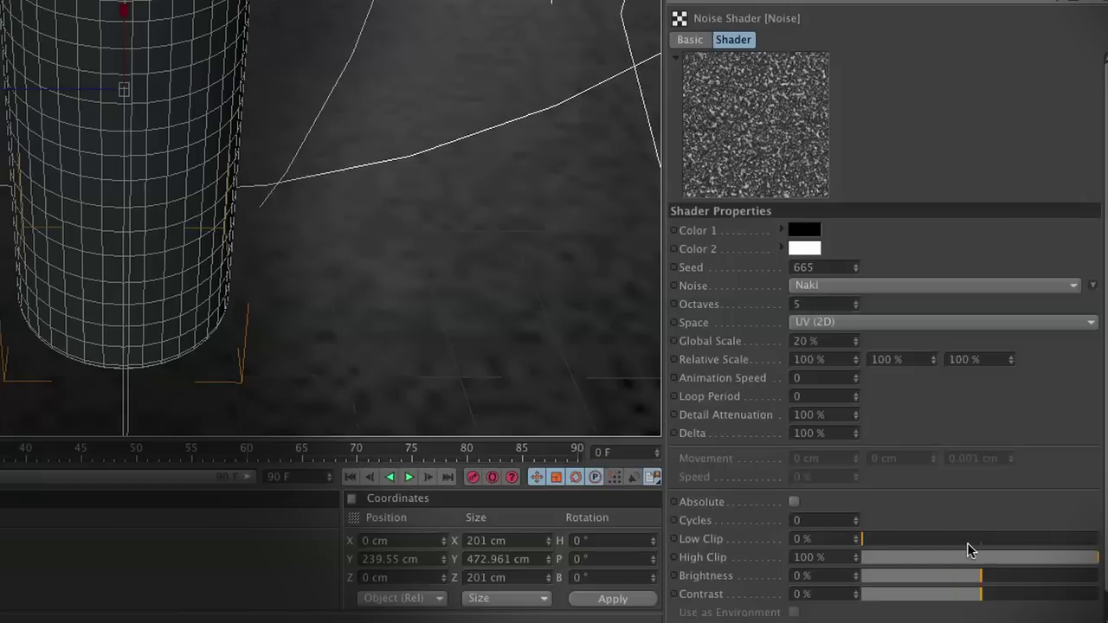
Raise the noise low clip to 55% and brightness to 19%
left_click_drag(987, 542, 989, 541)
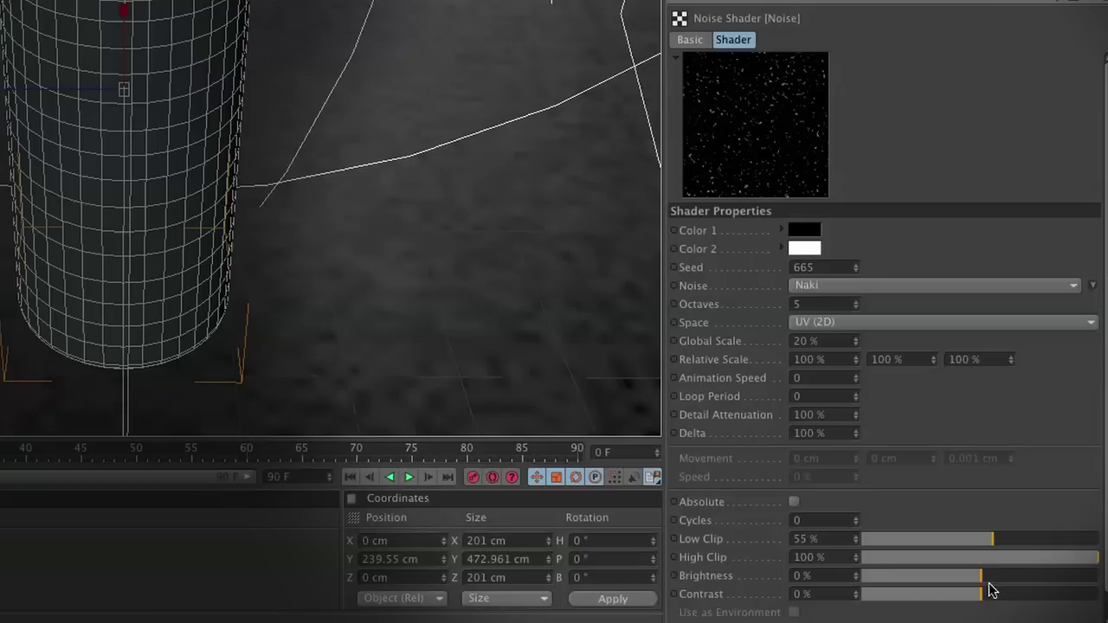
mouse_move(996, 583)
left_mouse_down()
mouse_move(1004, 574)
mouse_move(1040, 594)
left_mouse_up()
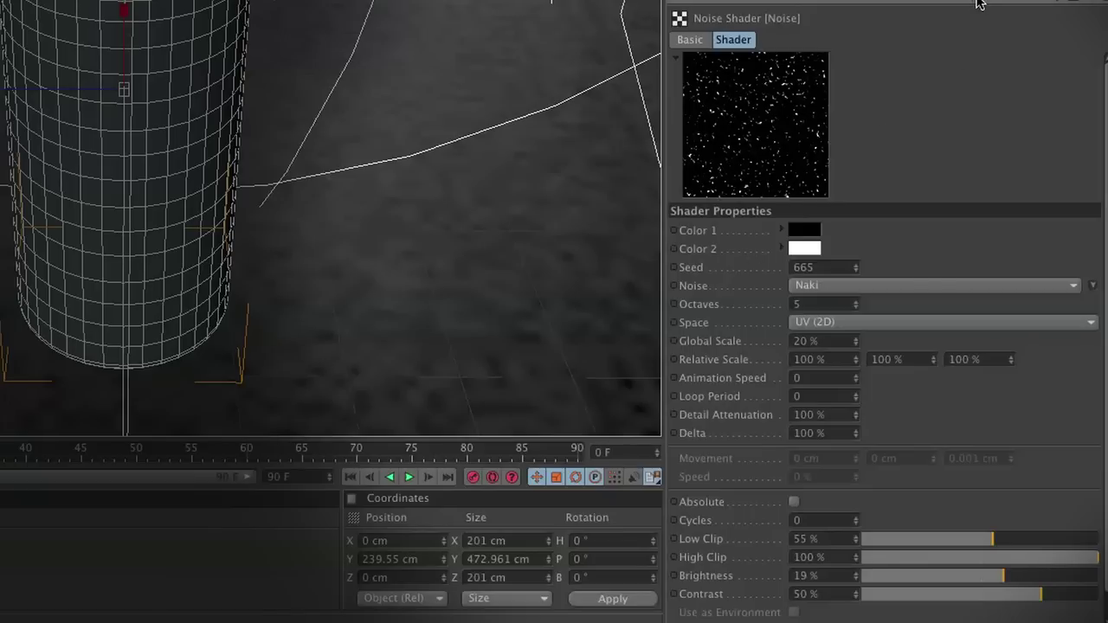
left_click(978, 3)
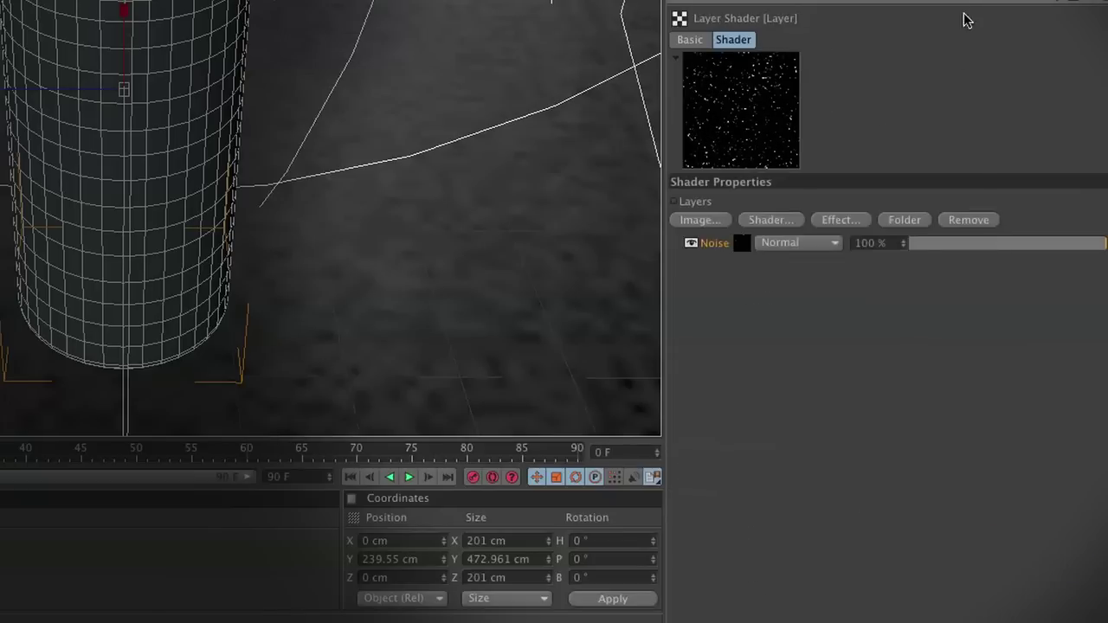
Add a second Noise layer using the FBM type in UV (2D) space
left_click(782, 222)
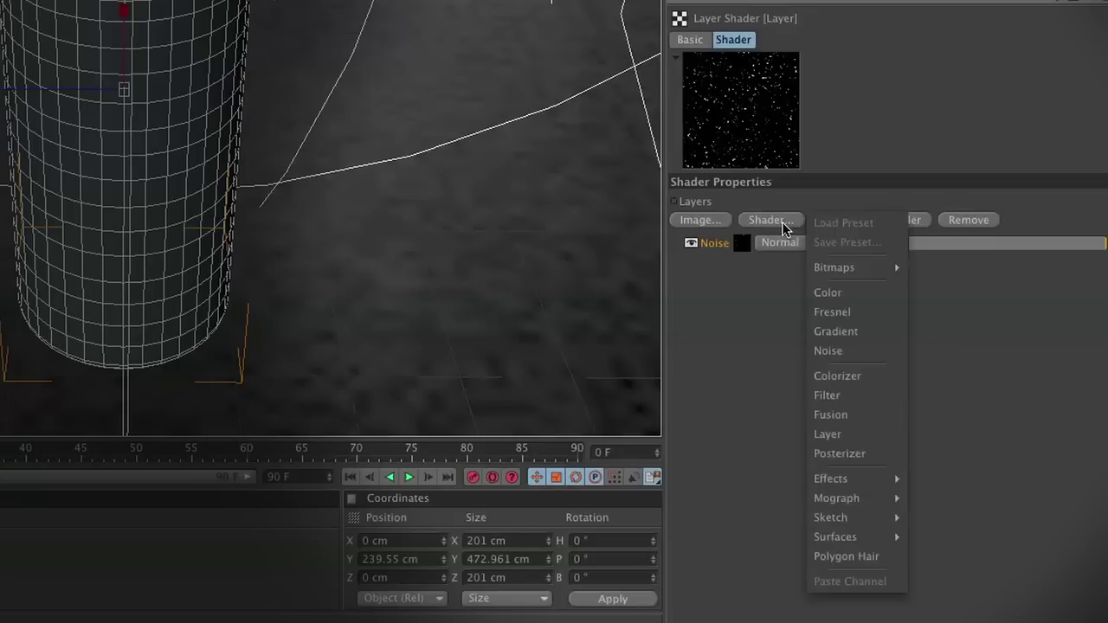
left_click(845, 352)
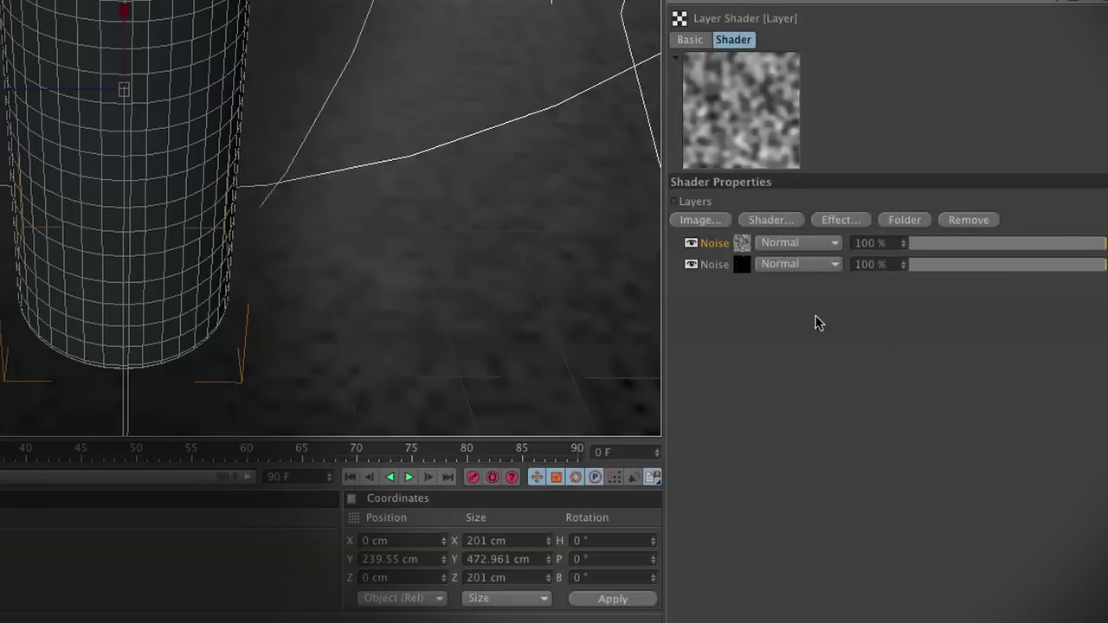
left_click(741, 243)
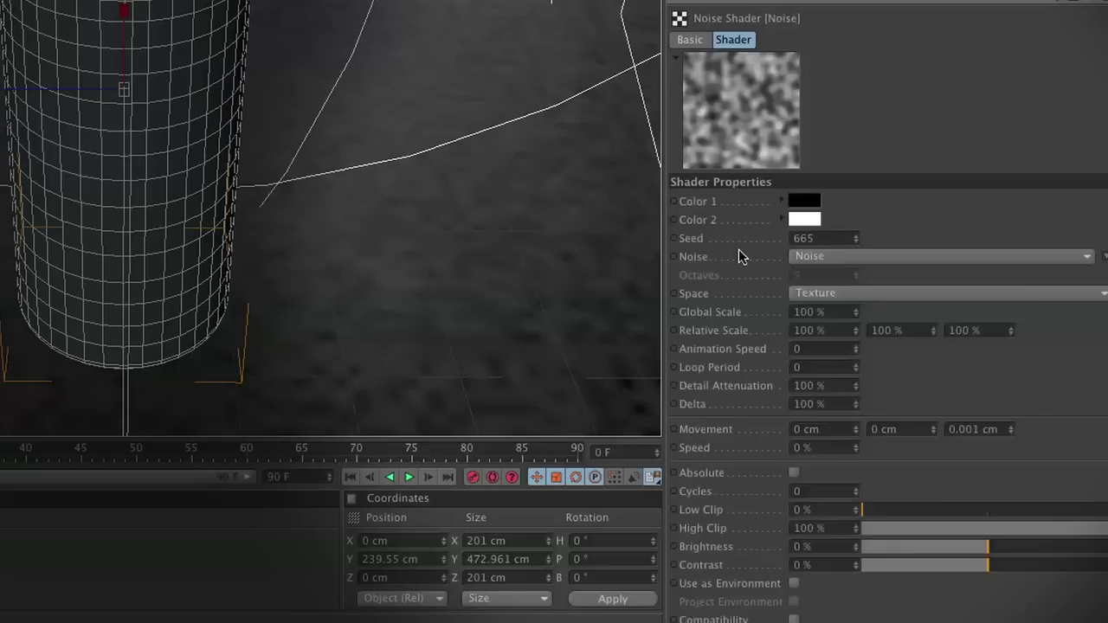
left_click(1098, 256)
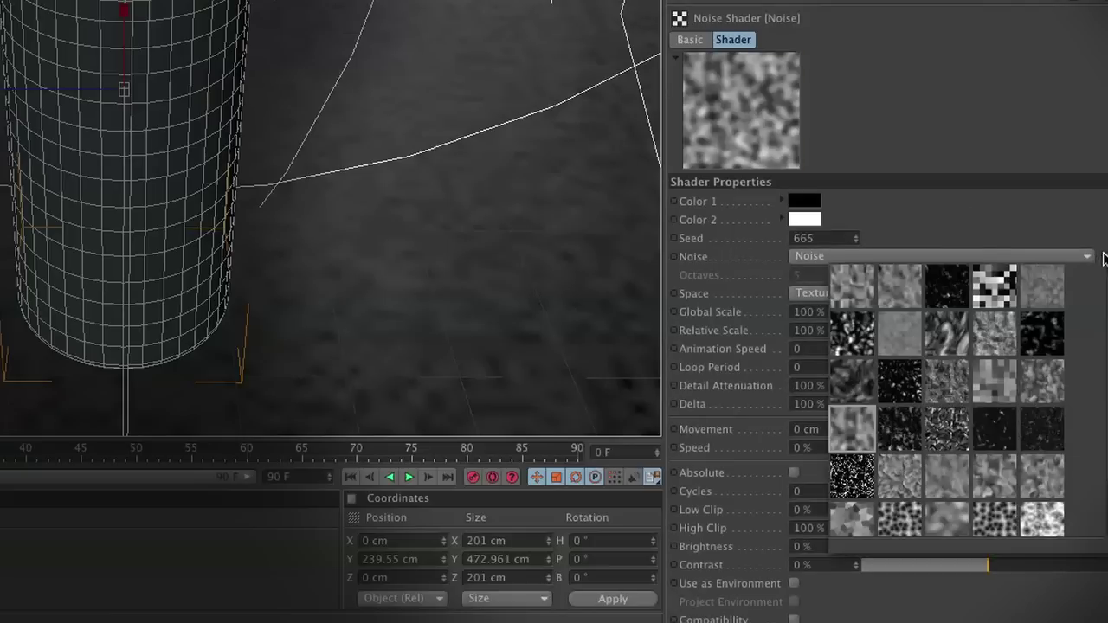
left_click(998, 333)
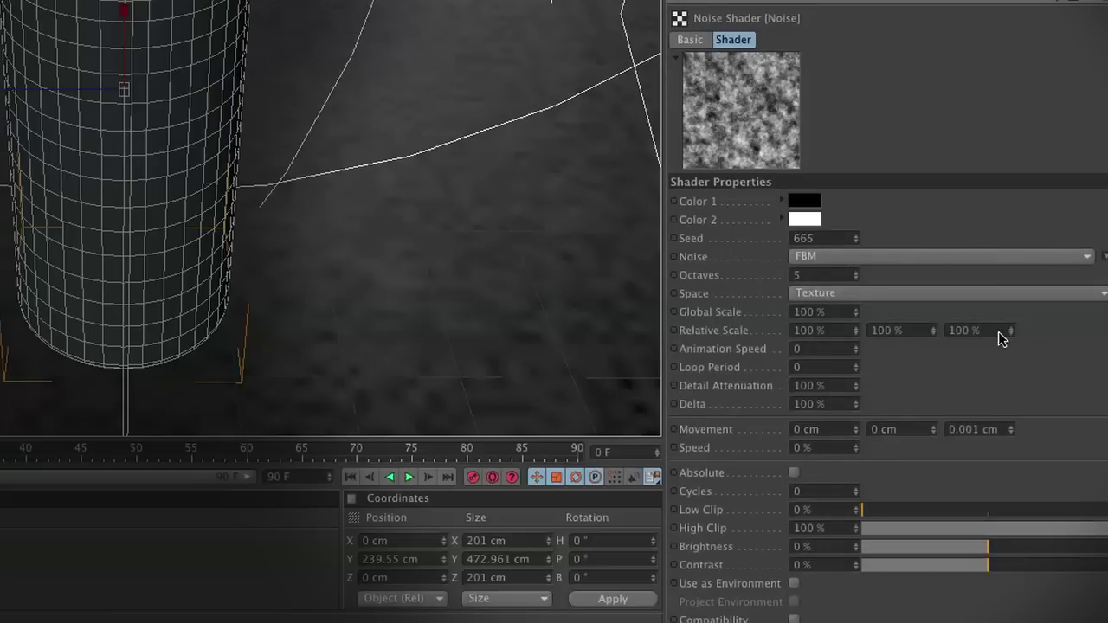
left_click(826, 293)
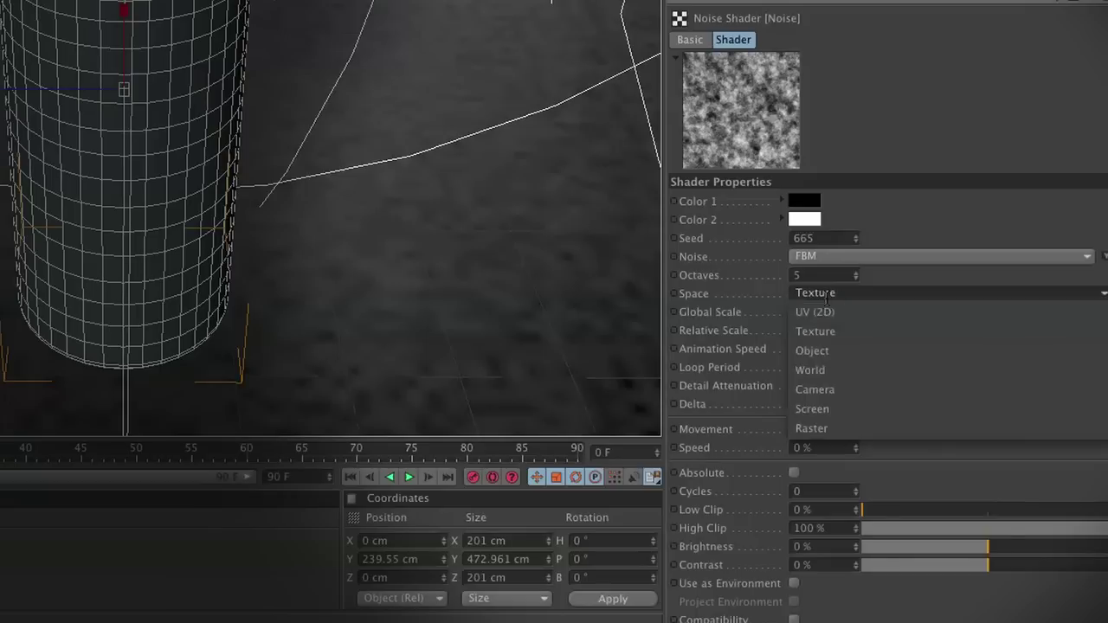
left_click(828, 313)
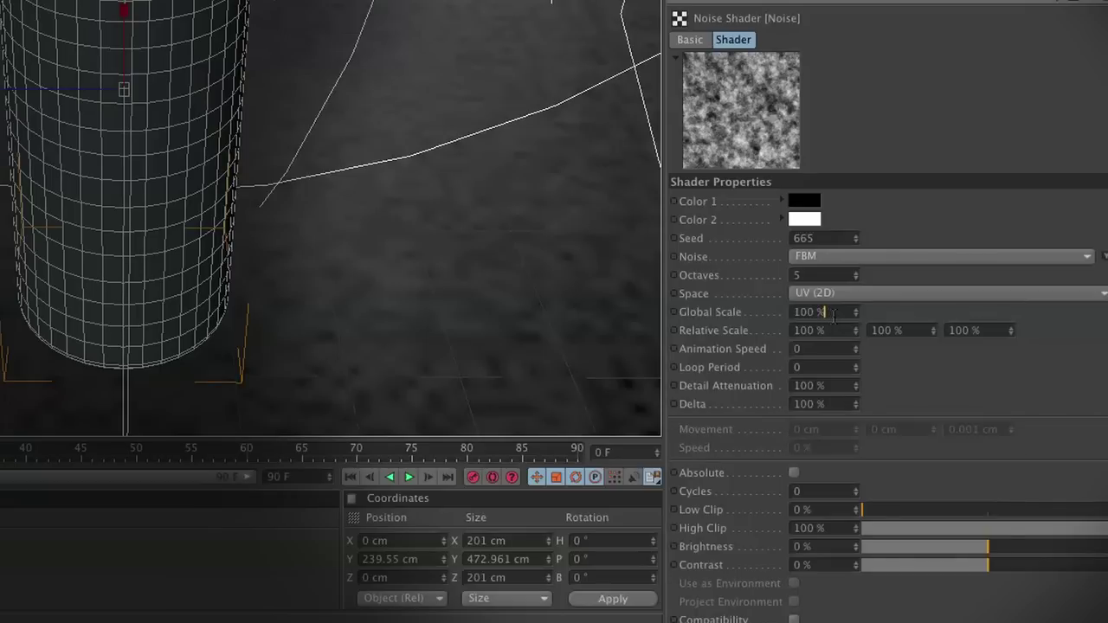
Set the FBM noise to 10% global scale, 46% low clip, 3% brightness, 50% contrast, with a Huge preview
left_click(833, 313)
type("10")
key("Return")
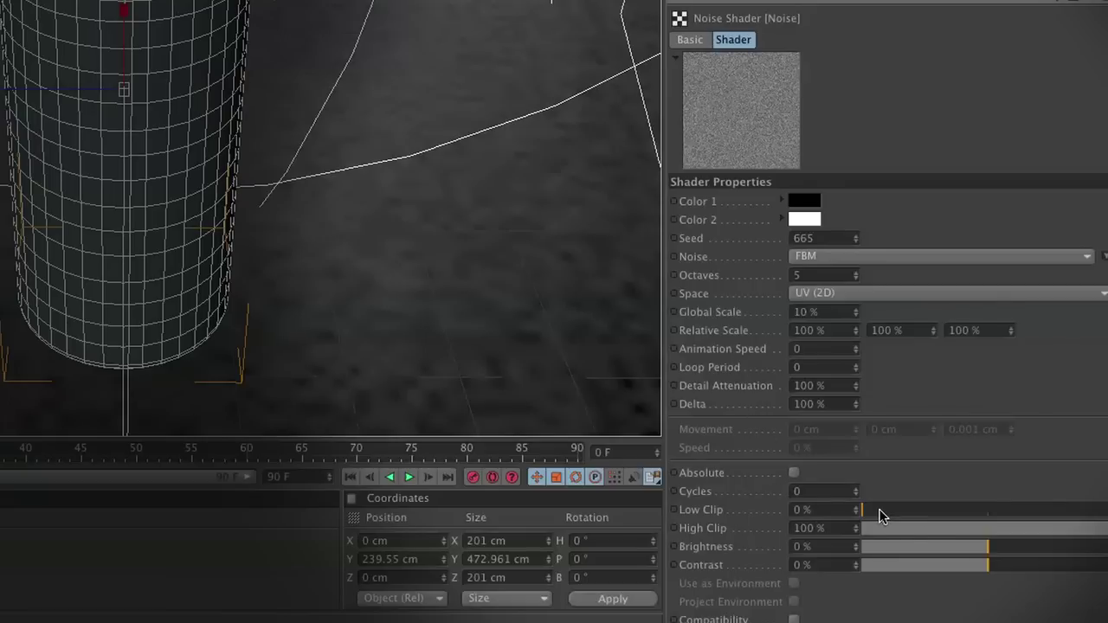
left_click_drag(878, 512, 978, 516)
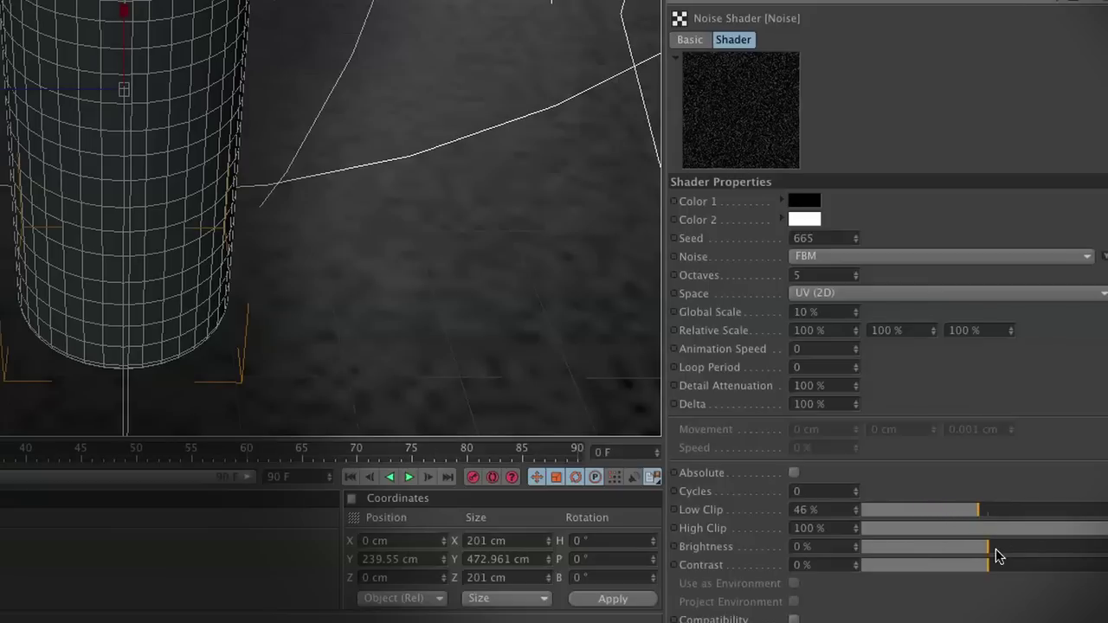
left_click(996, 549)
left_click_drag(997, 564, 1050, 565)
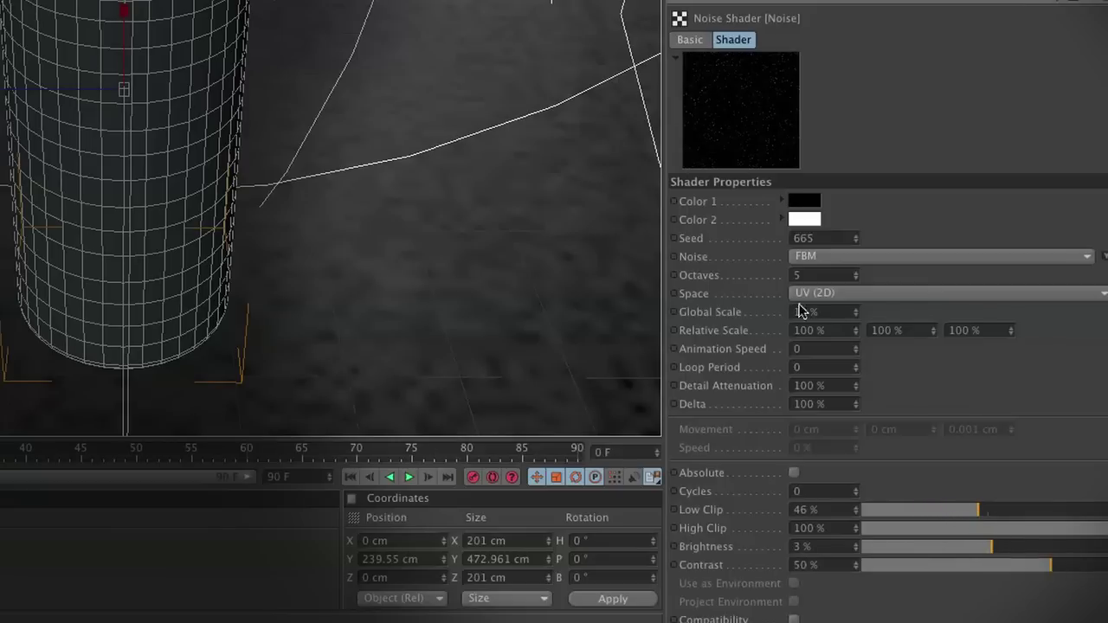
right_click(740, 116)
left_click(769, 67)
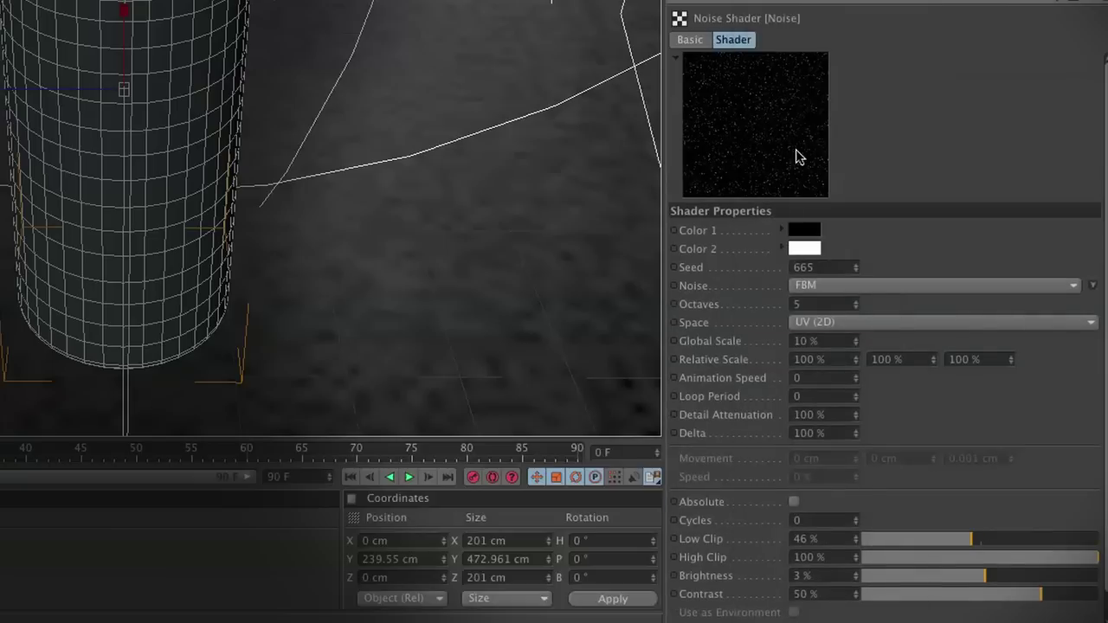
Compare the top Noise layer hidden and shown, then set its blend mode to Lighten
left_click(985, 3)
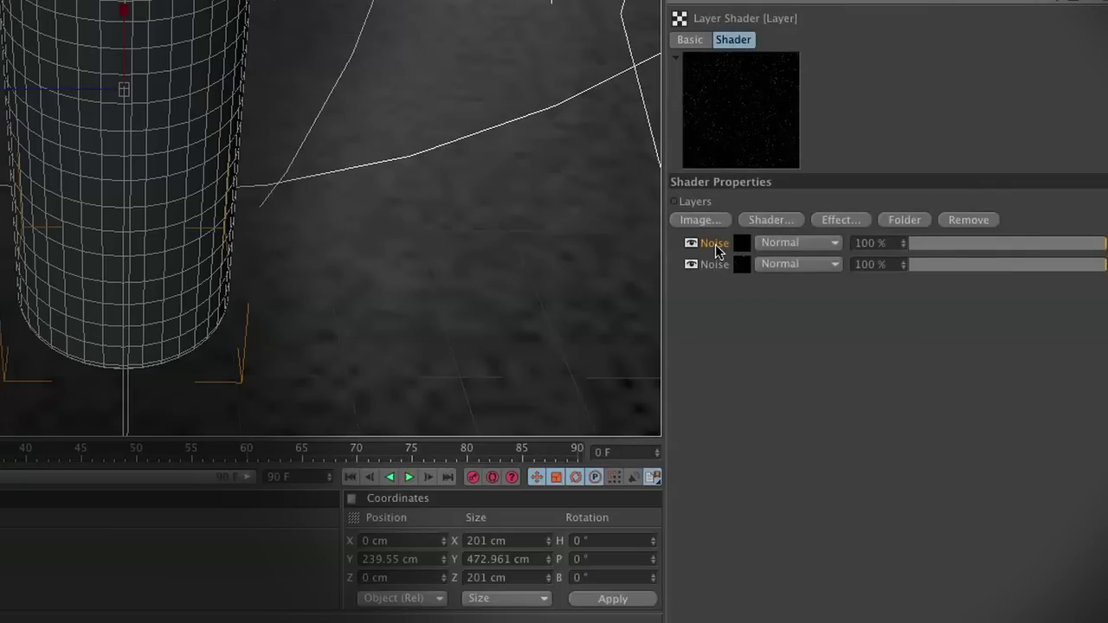
left_click(691, 244)
left_click(691, 243)
left_click(767, 236)
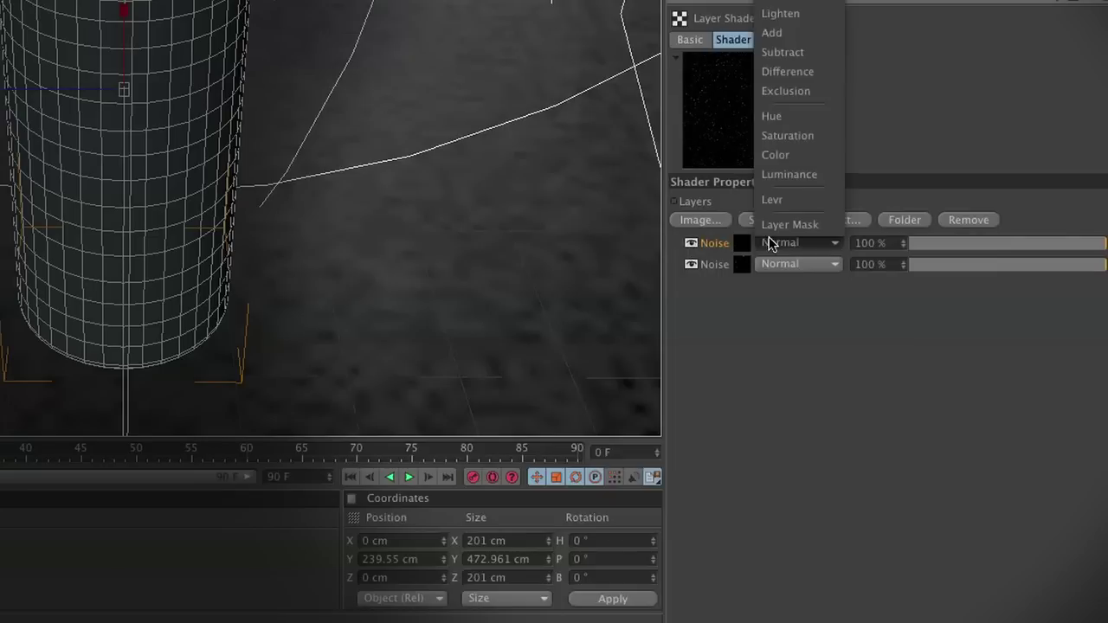
left_click(802, 15)
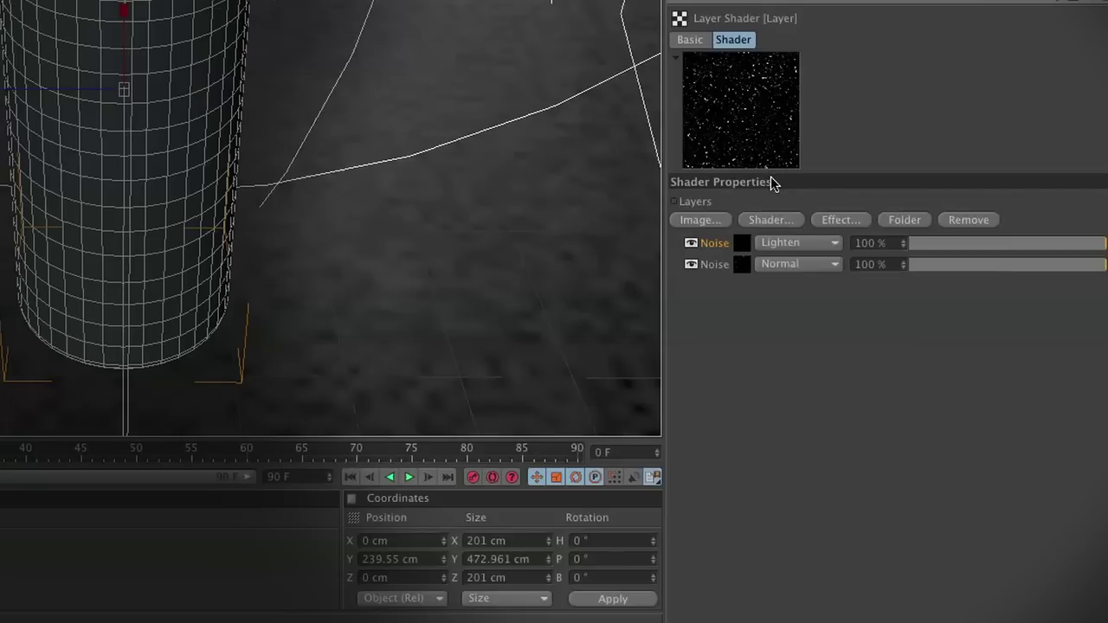
Add a Tiles layer from the Surfaces shaders to the Layer shader
left_click(783, 223)
mouse_move(858, 538)
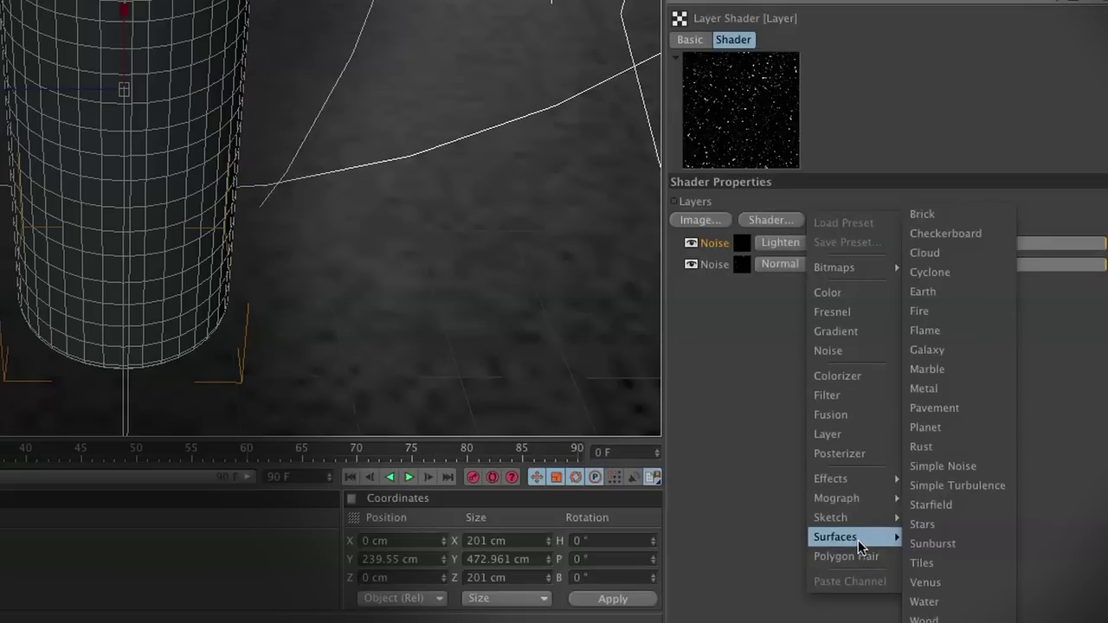
left_click(965, 564)
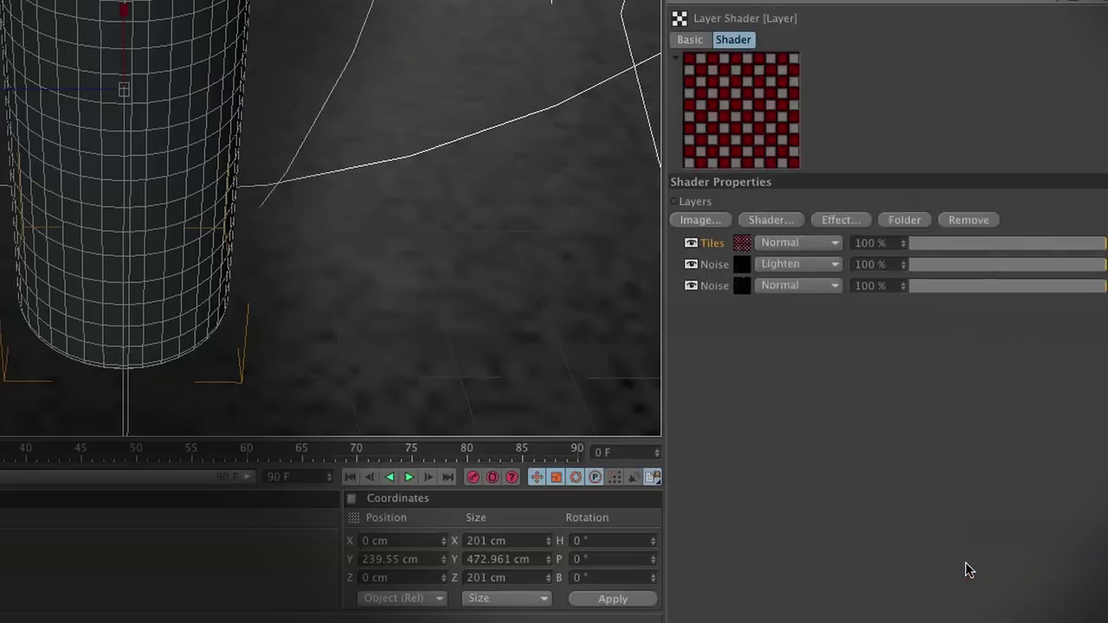
left_click(742, 248)
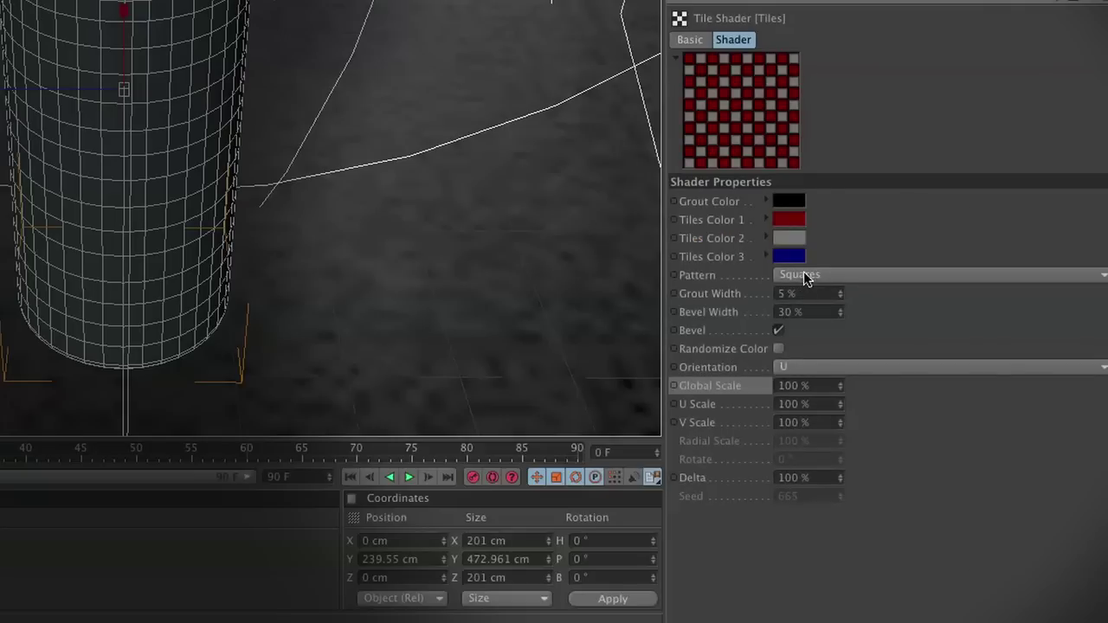
Make both tile colours pure white
left_click(782, 216)
left_click_drag(717, 183, 660, 152)
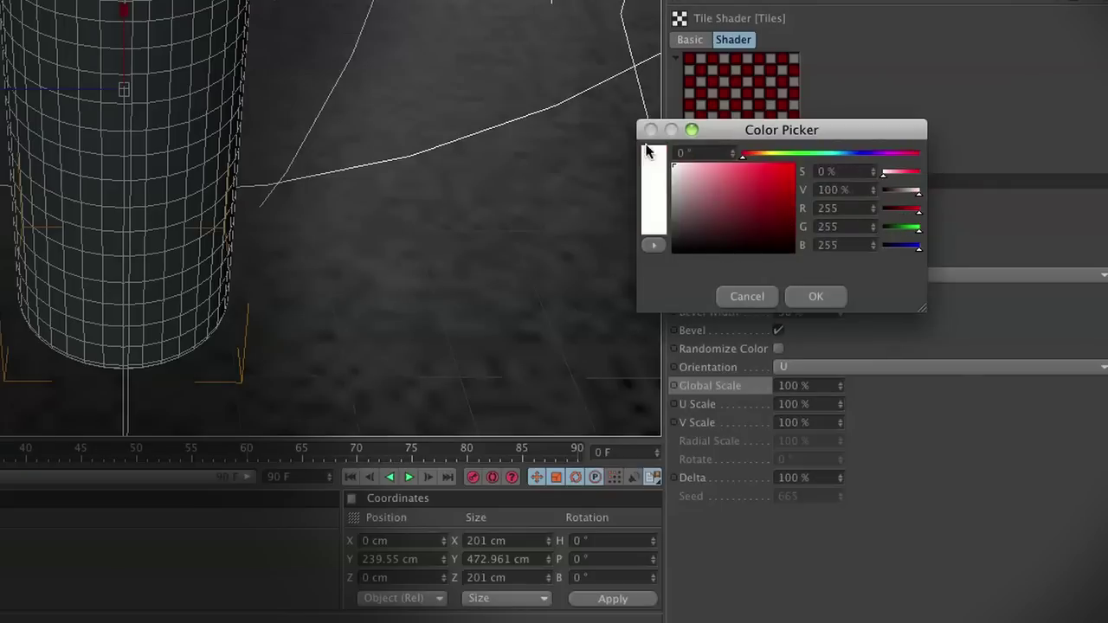
left_click(804, 299)
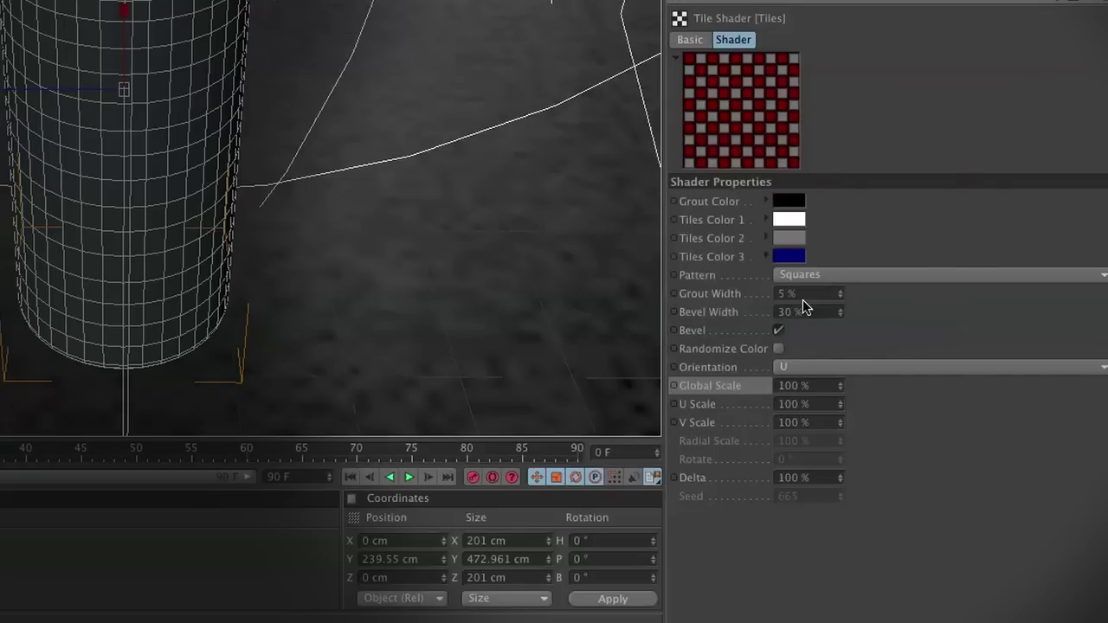
left_click(785, 239)
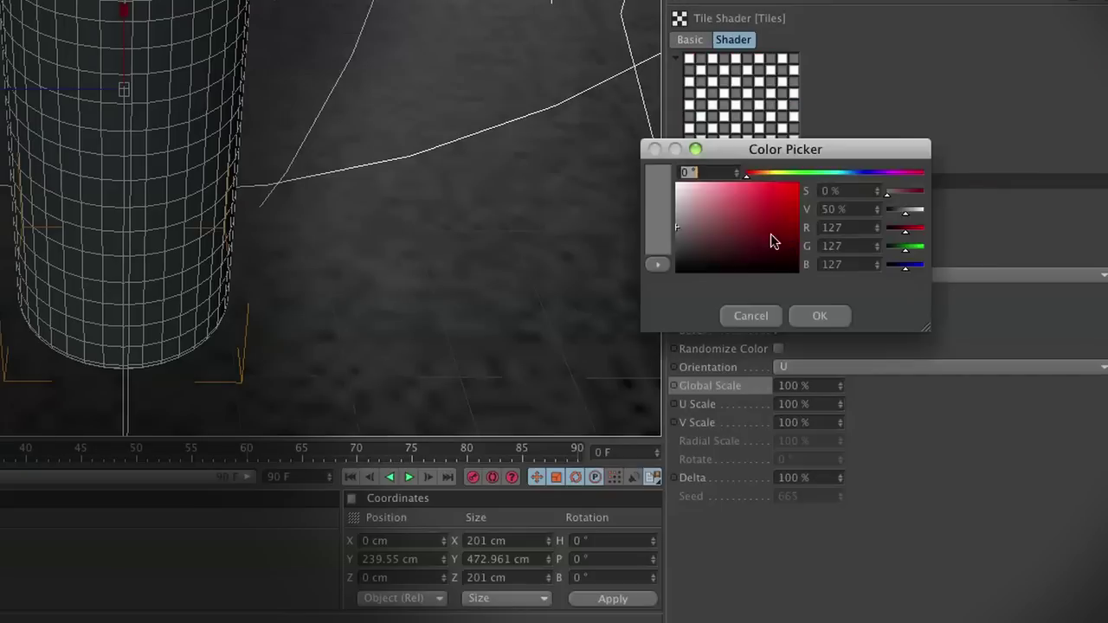
left_click(675, 173)
left_click_drag(673, 173, 671, 172)
left_click(817, 316)
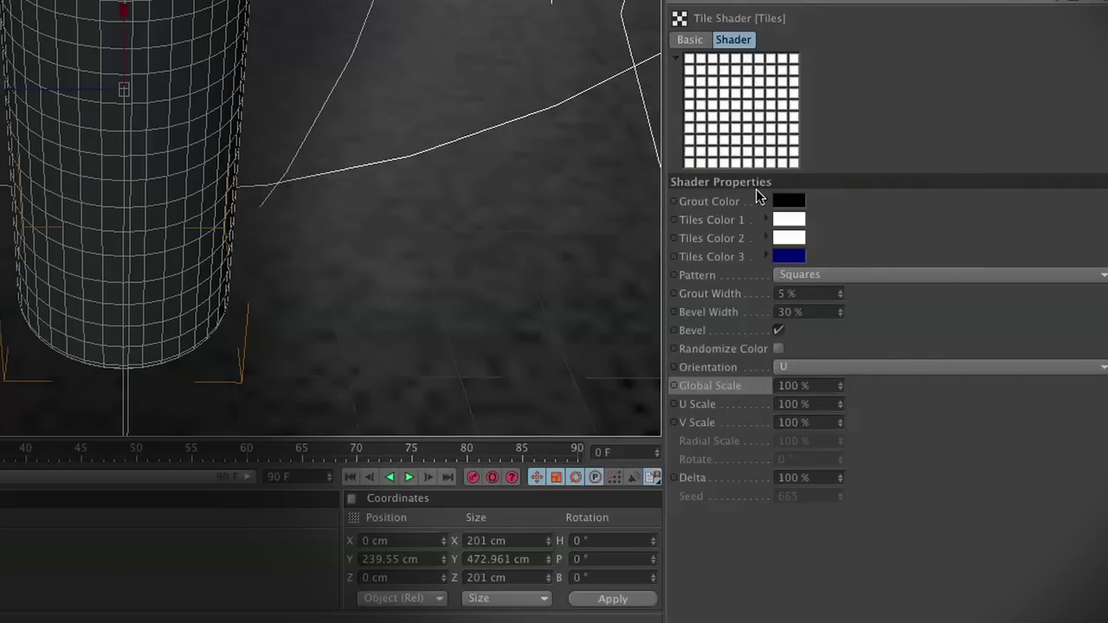
Use the Lines 1 tile pattern with V orientation for vertical stripes
left_click(812, 274)
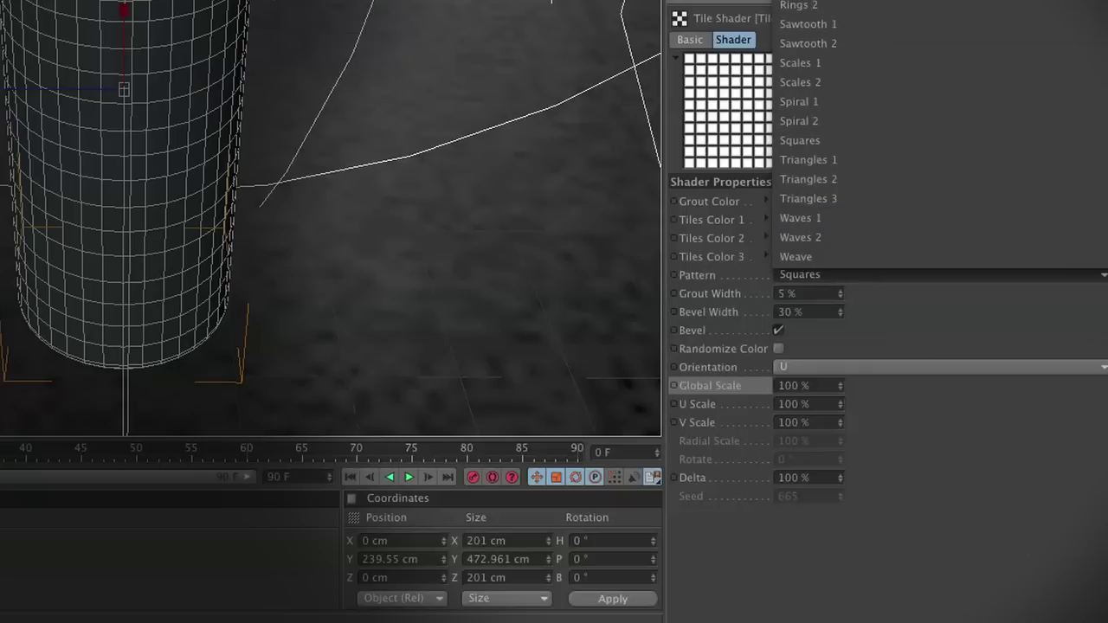
left_click(797, 2)
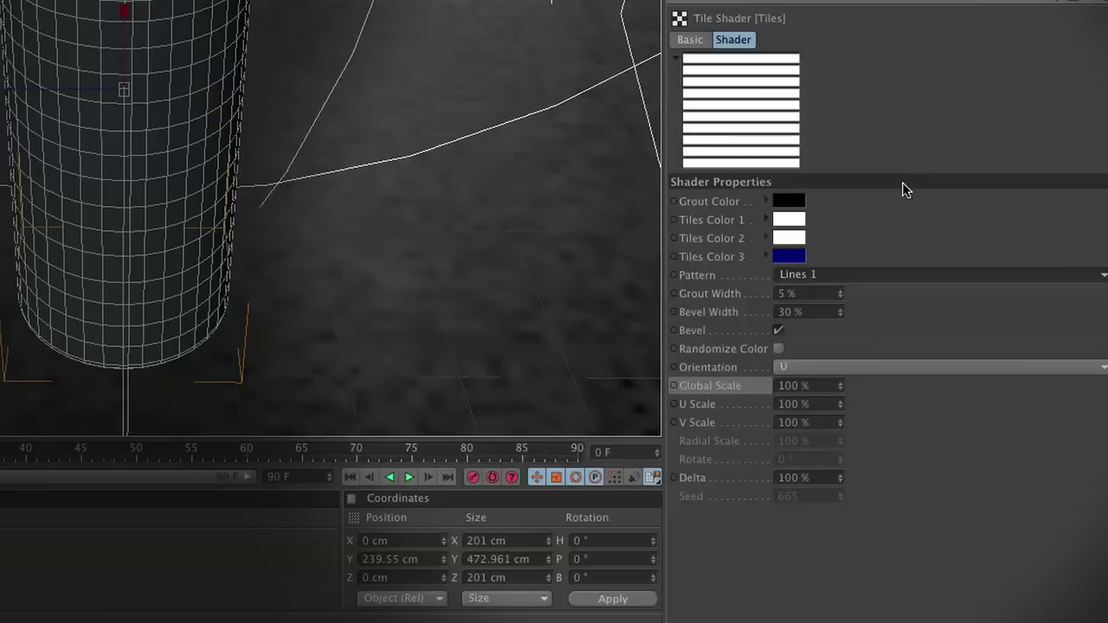
left_click(861, 366)
left_click(857, 395)
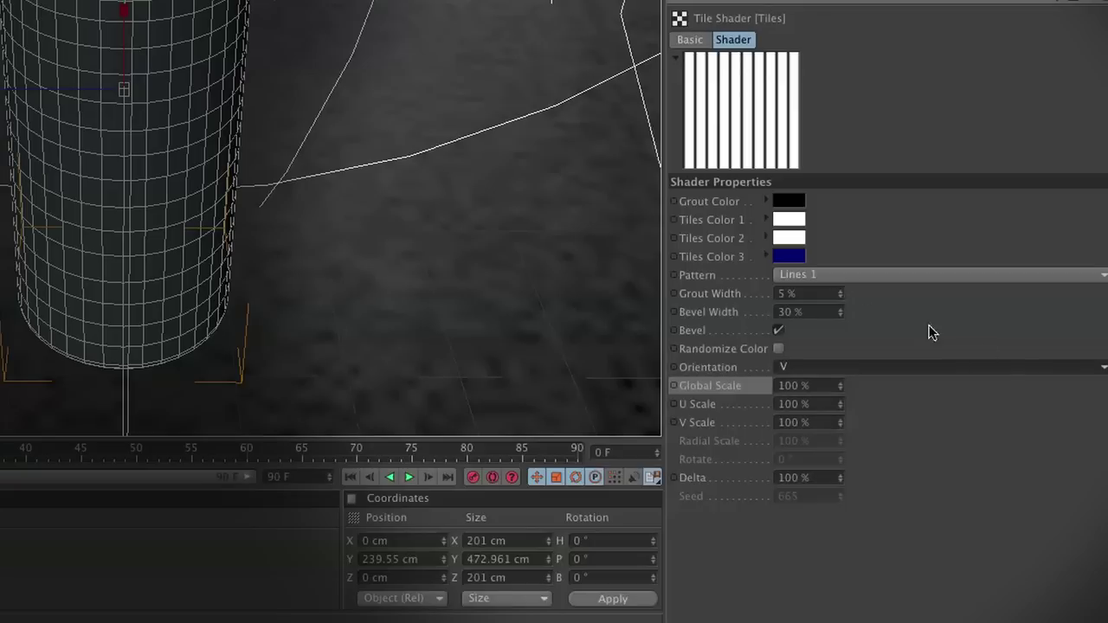
Set the tiles to 10% grout width, 70% bevel width and 150% U scale
left_click(823, 293)
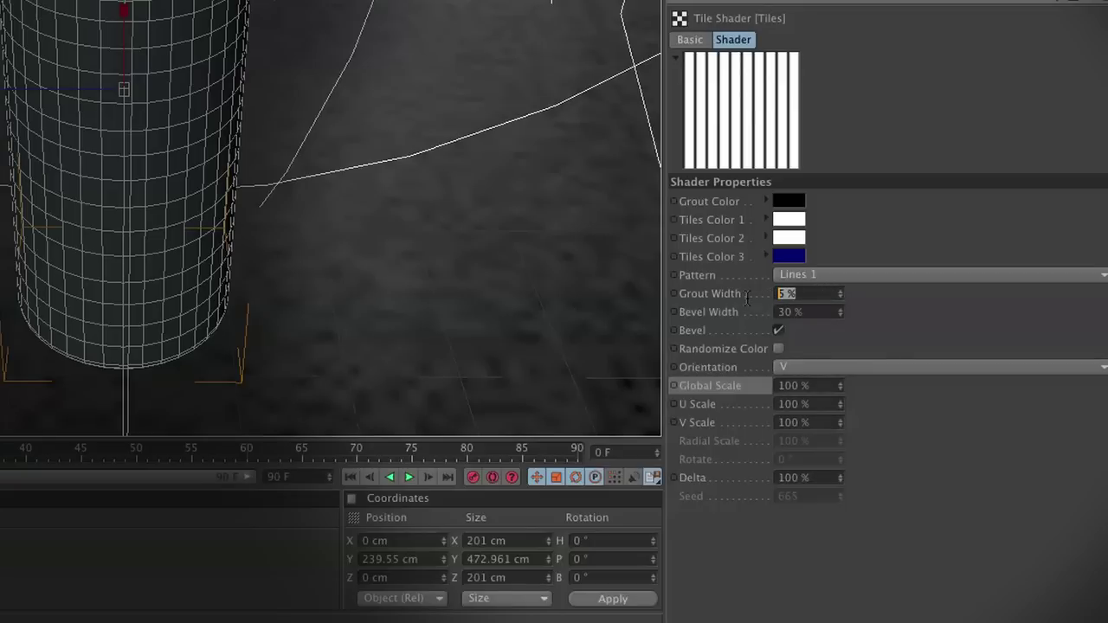
type("10")
key("Tab")
type("7")
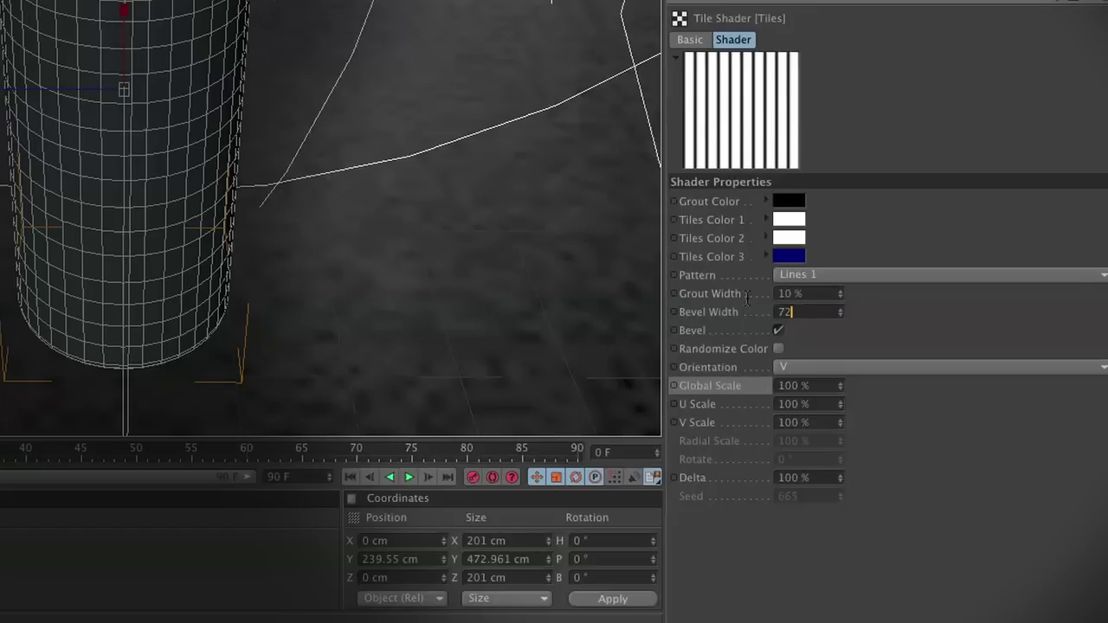
type("0")
key("Return")
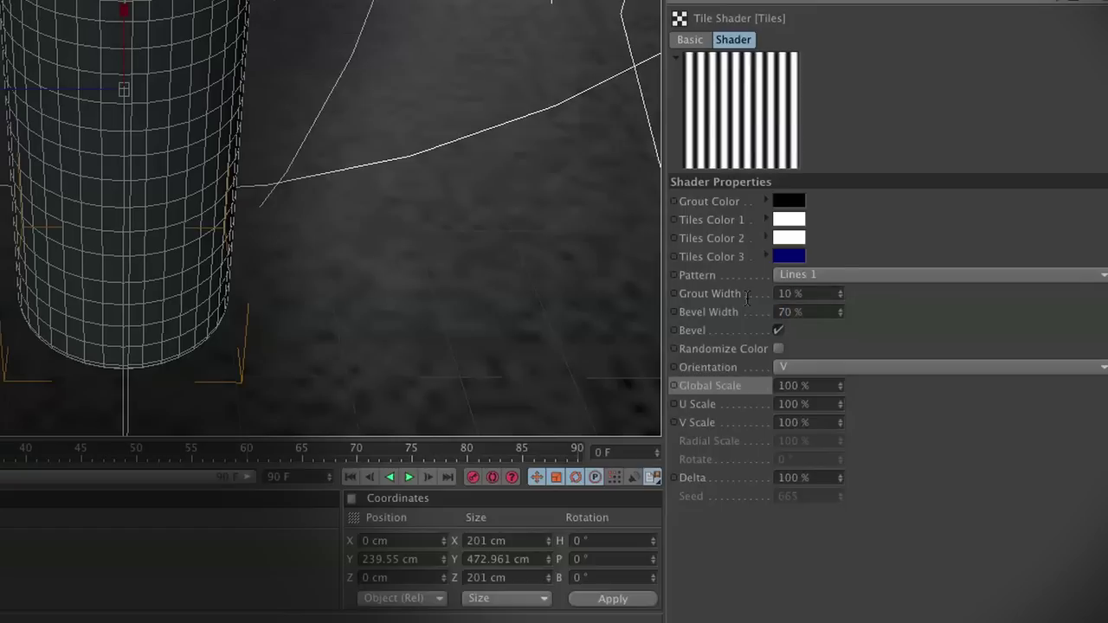
double_click(819, 405)
type("150")
key("Return")
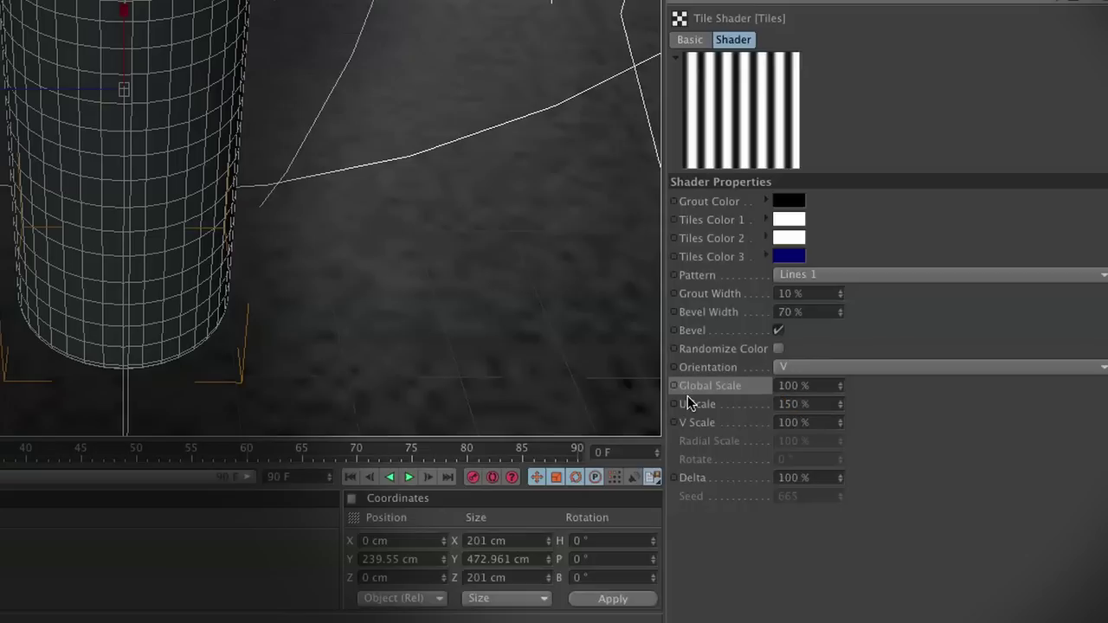
left_click(985, 6)
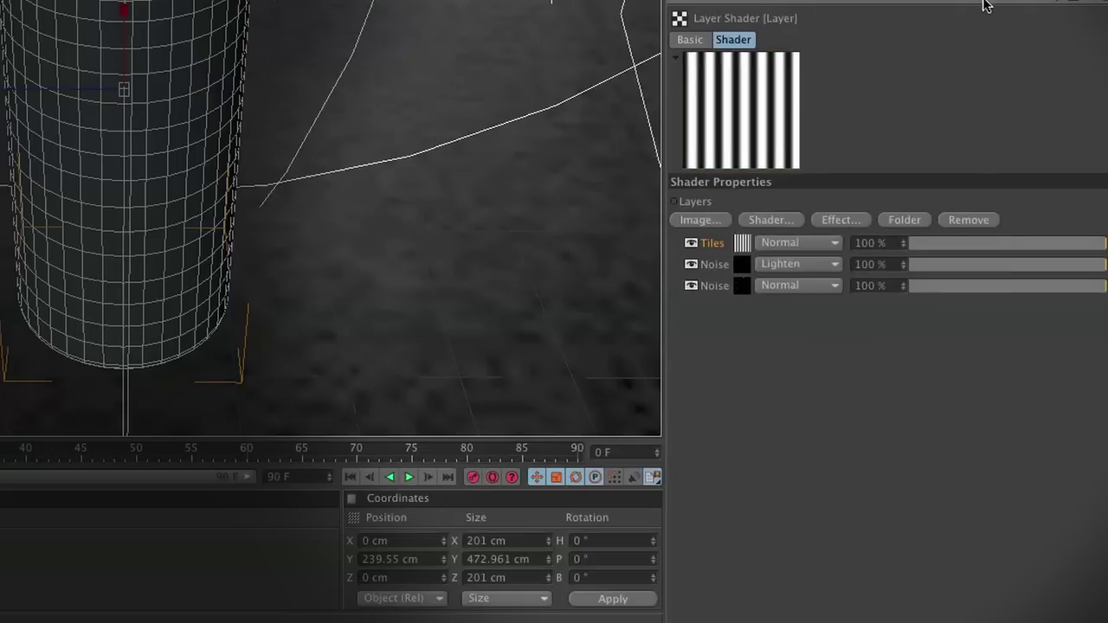
Set the Tiles layer to Multiply and add a Distort effect with 15% strength and 50% noise scale
left_click(787, 243)
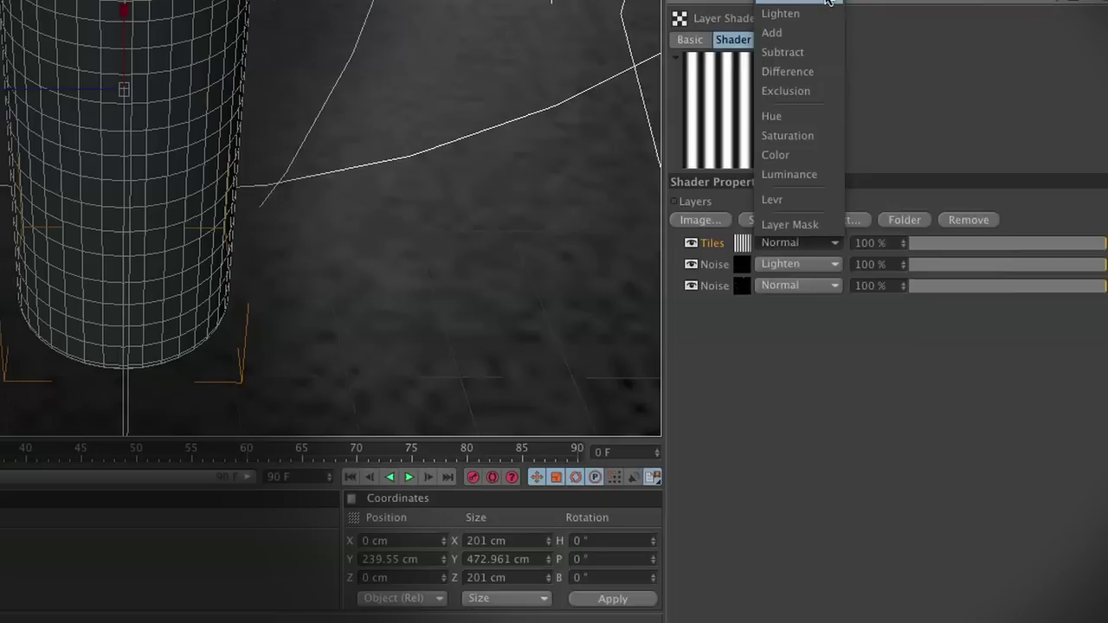
left_click(780, 7)
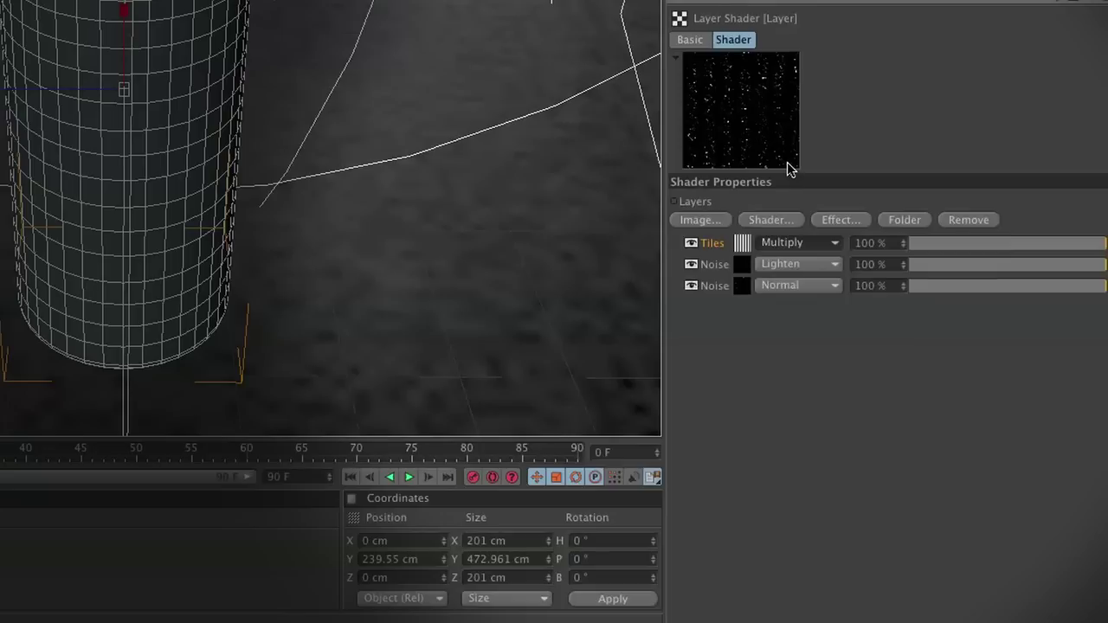
left_click(840, 222)
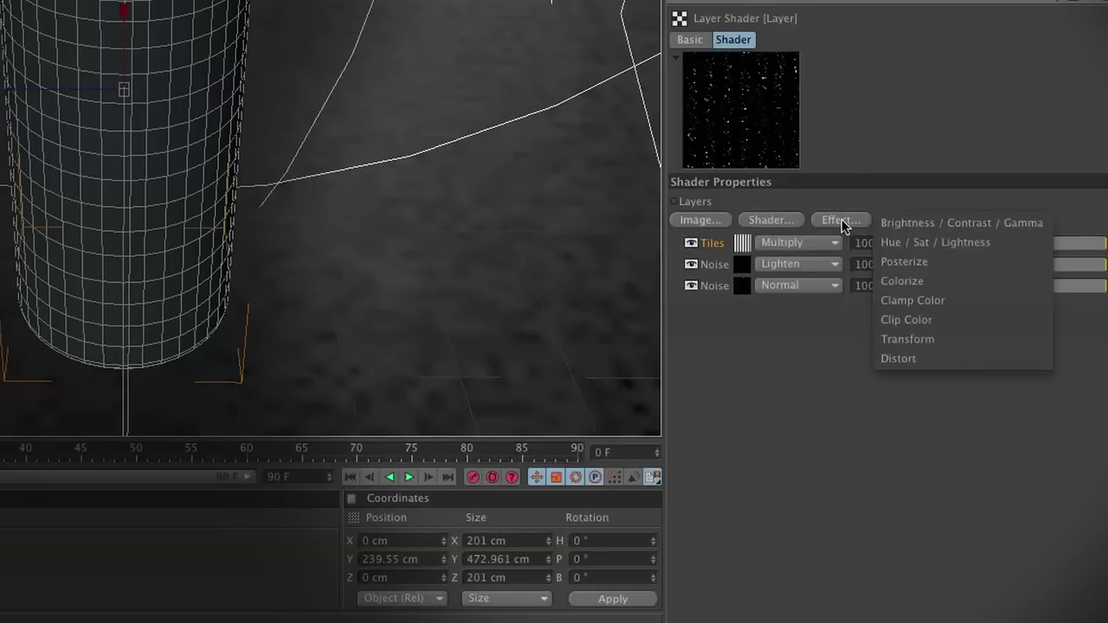
left_click(951, 358)
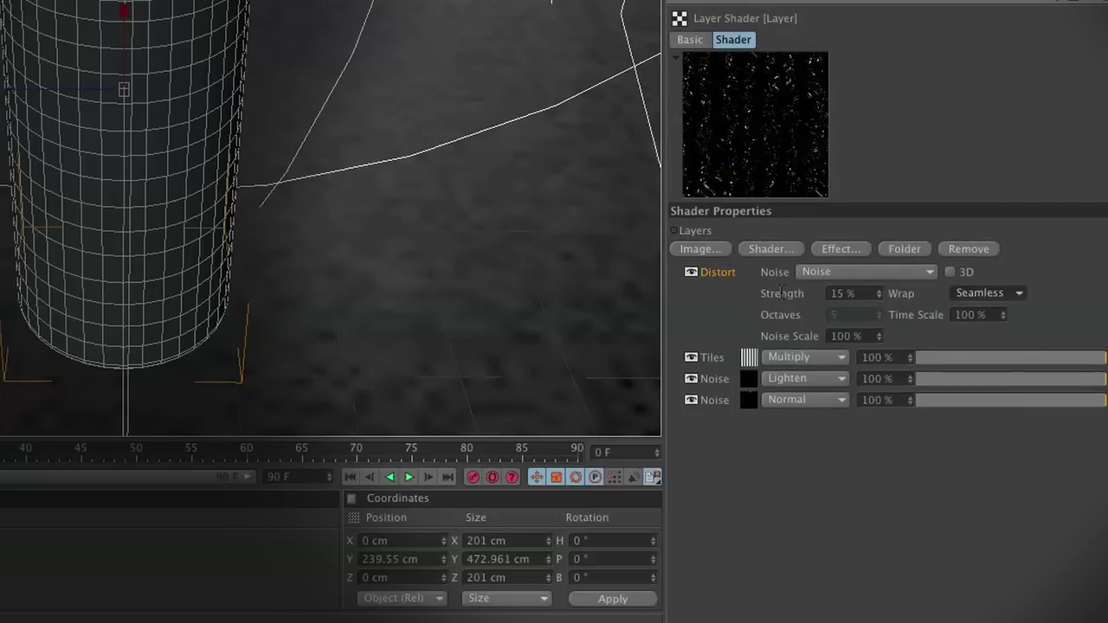
key("Tab")
key("Tab")
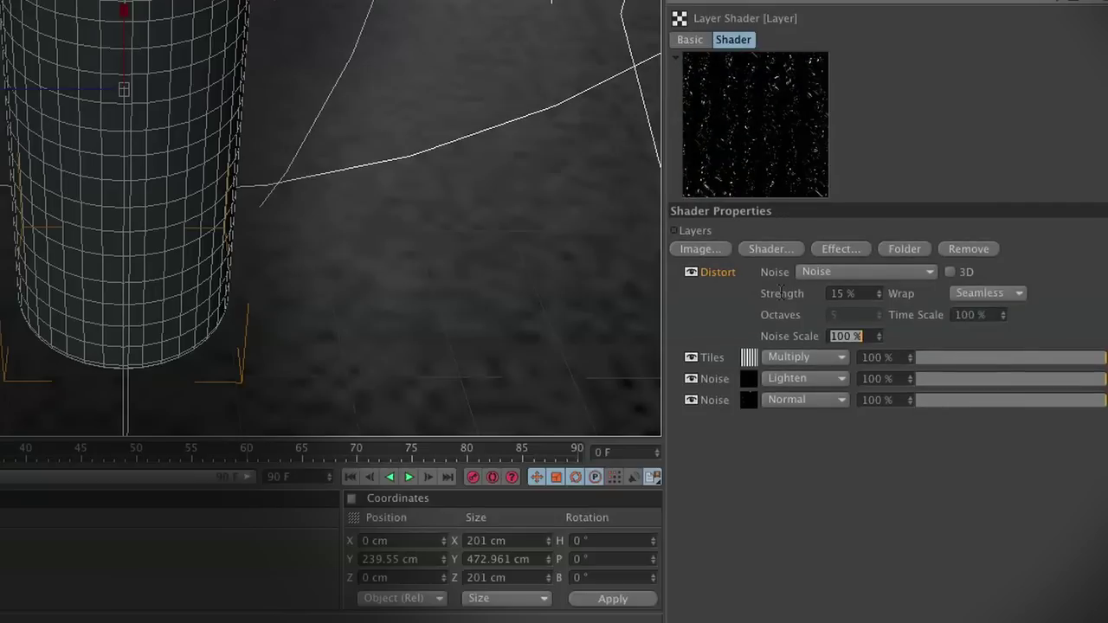
type("50")
key("Return")
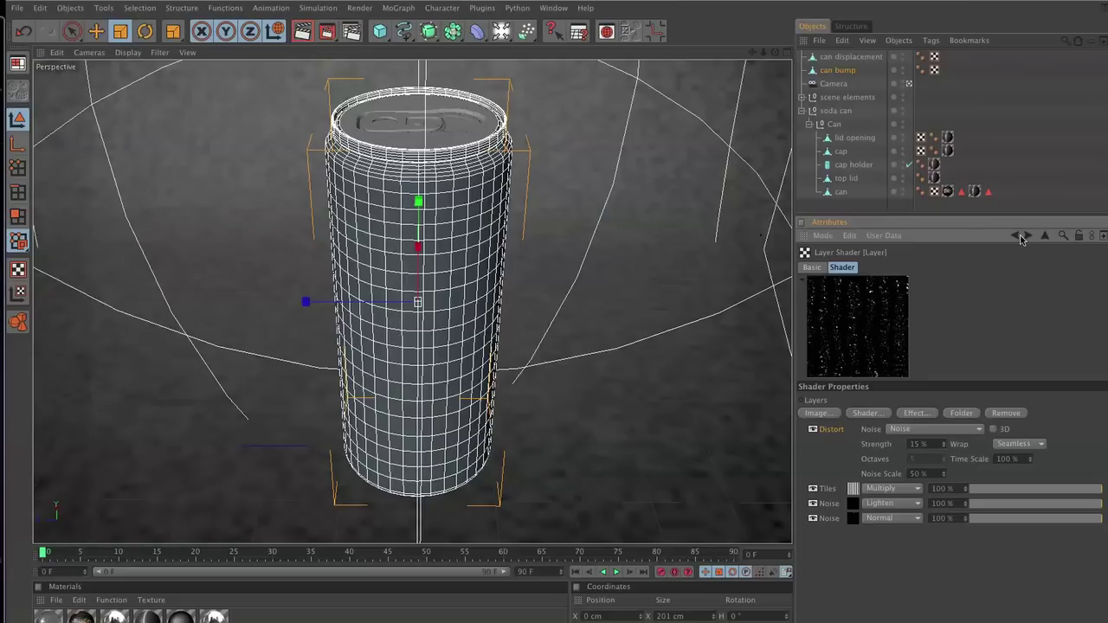
Apply the can bump material to the can and group both can material objects with Alt+G
left_click(1017, 235)
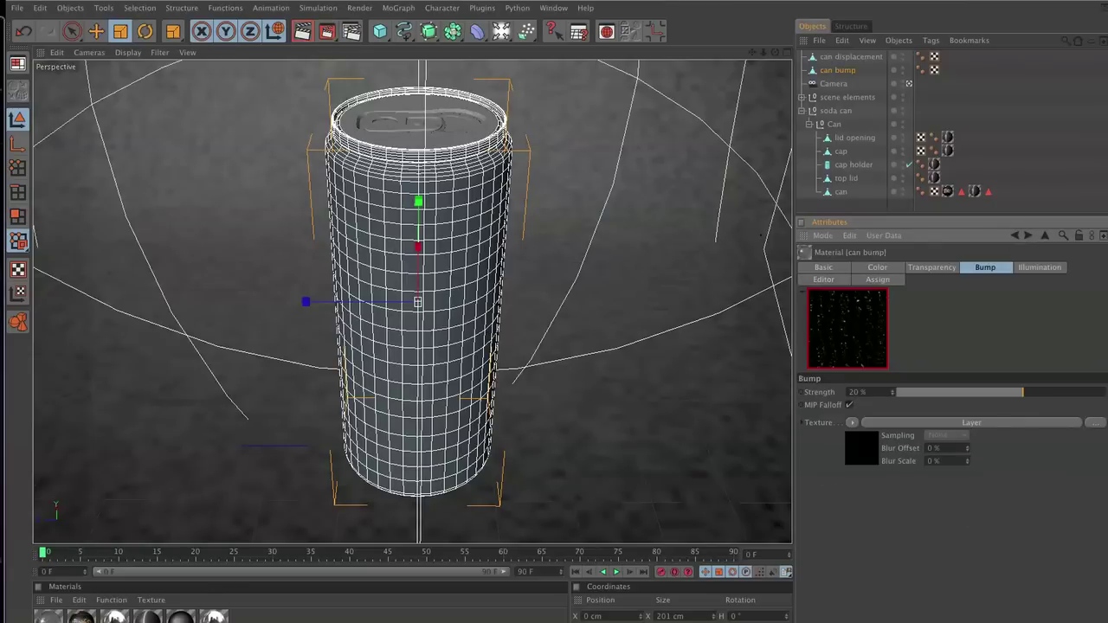
left_click_drag(49, 617, 367, 404)
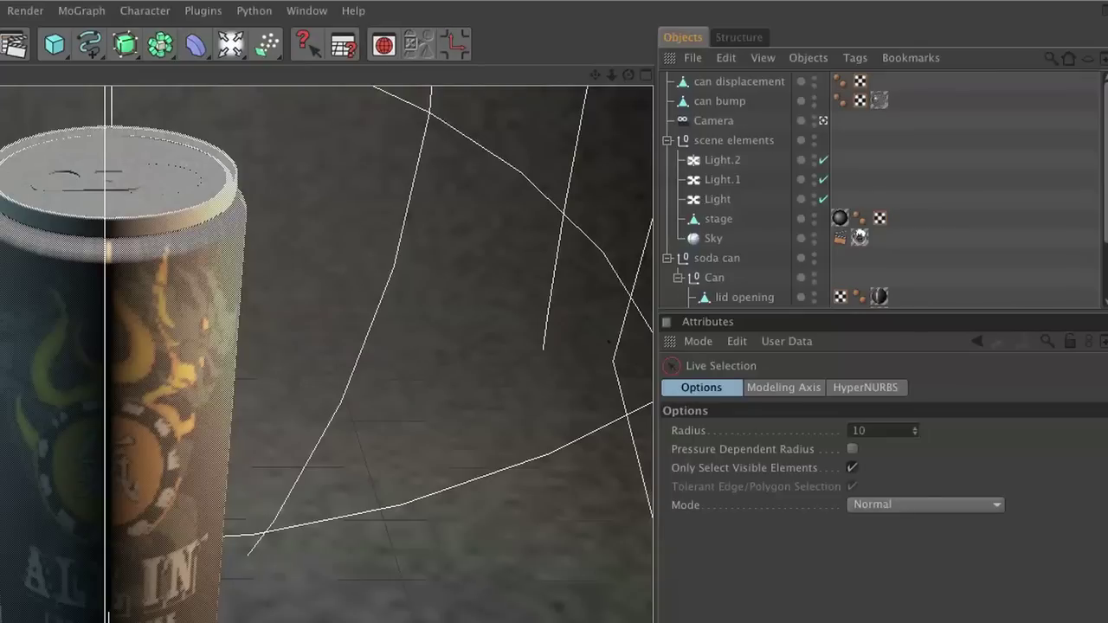
left_click(727, 99)
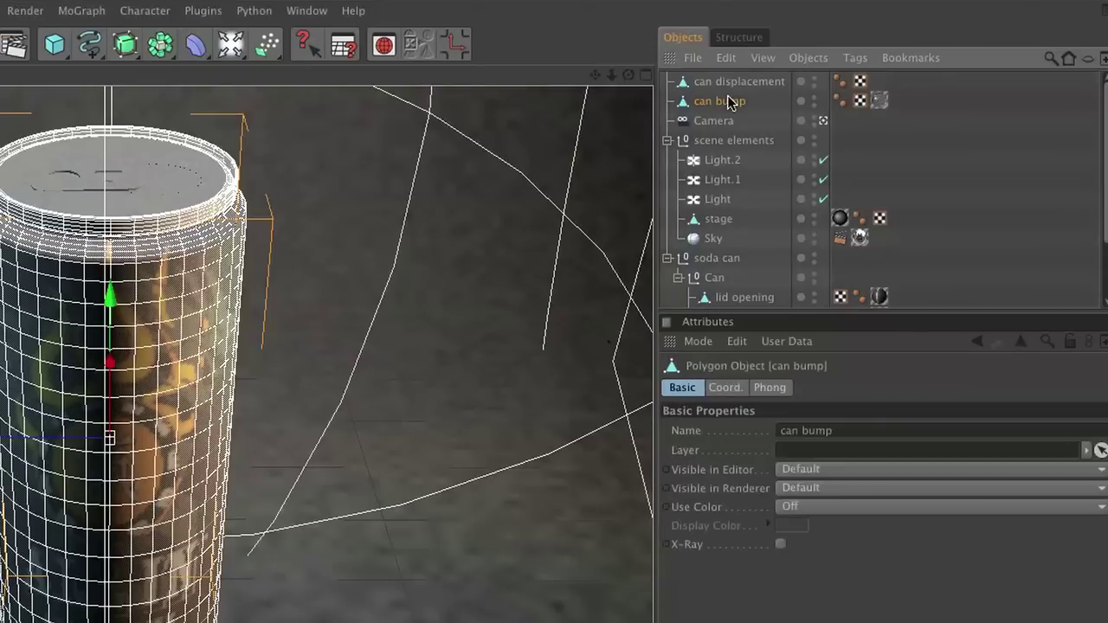
left_click_drag(876, 98, 710, 77)
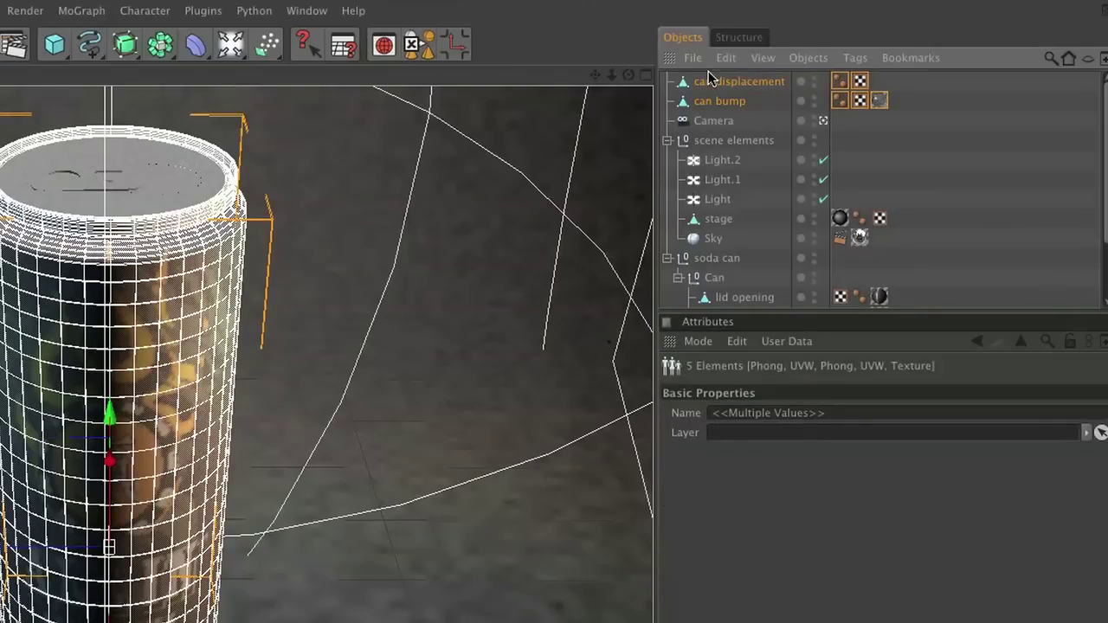
key("alt+g")
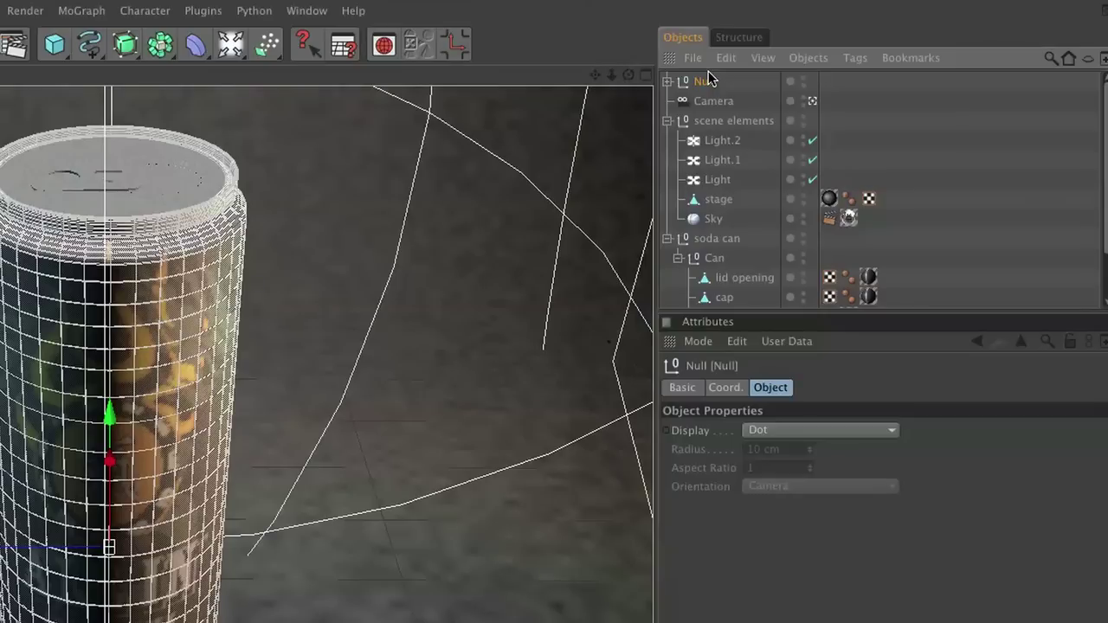
Rename the group 'can water bumps' and move it into the soda can group
double_click(706, 80)
type("d")
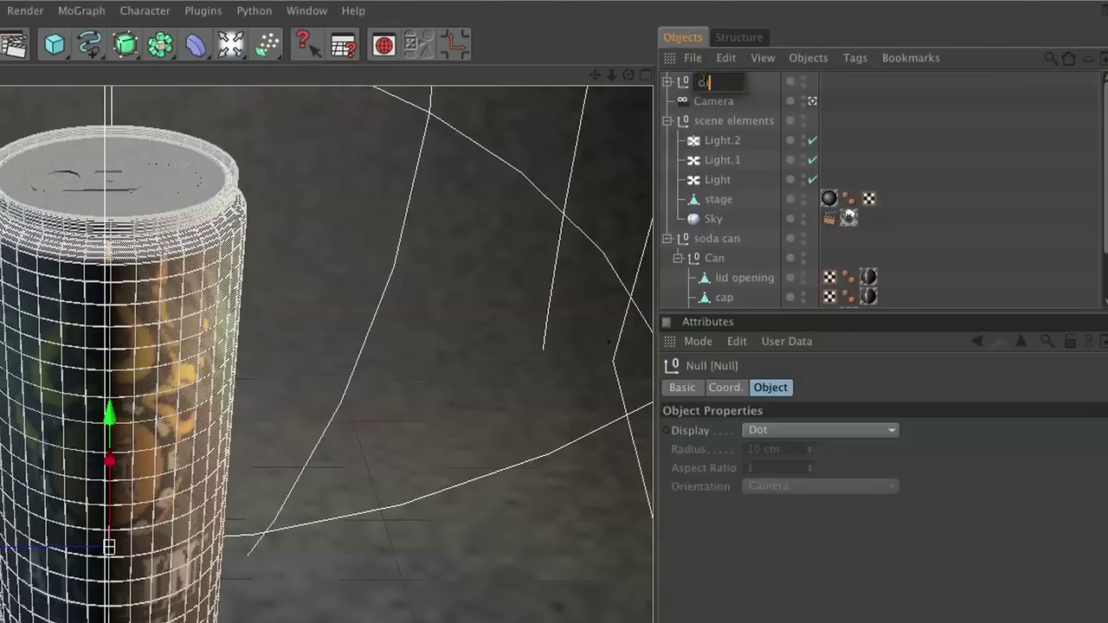
type("an water")
type(" bumps")
key("Return")
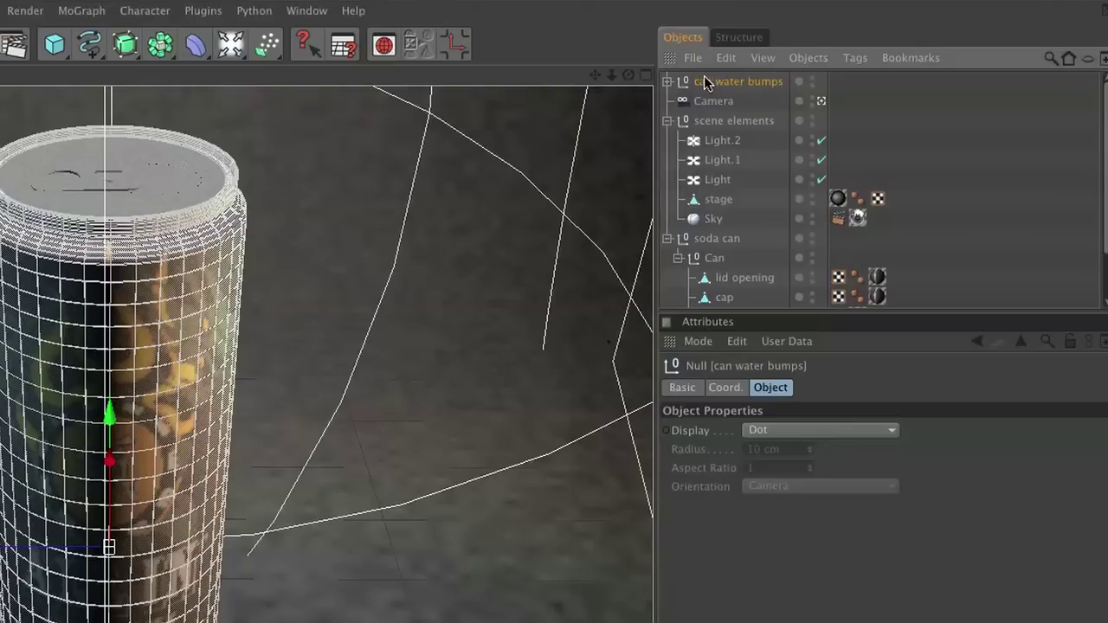
mouse_move(706, 81)
left_mouse_down()
mouse_move(735, 272)
mouse_move(704, 256)
left_mouse_up()
left_click(710, 231)
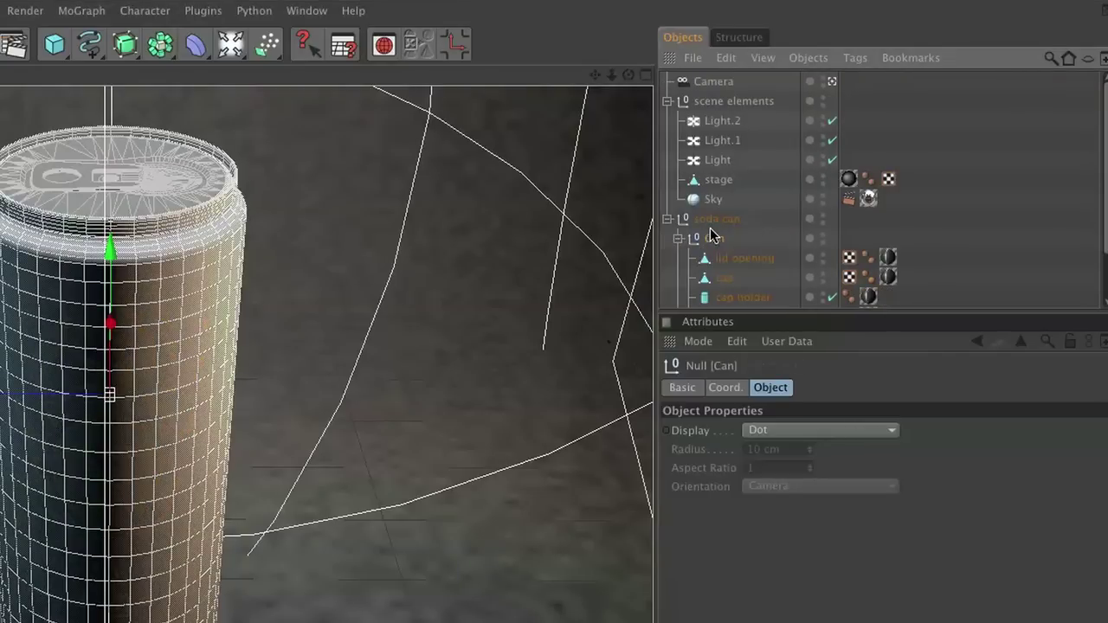
left_click(679, 238)
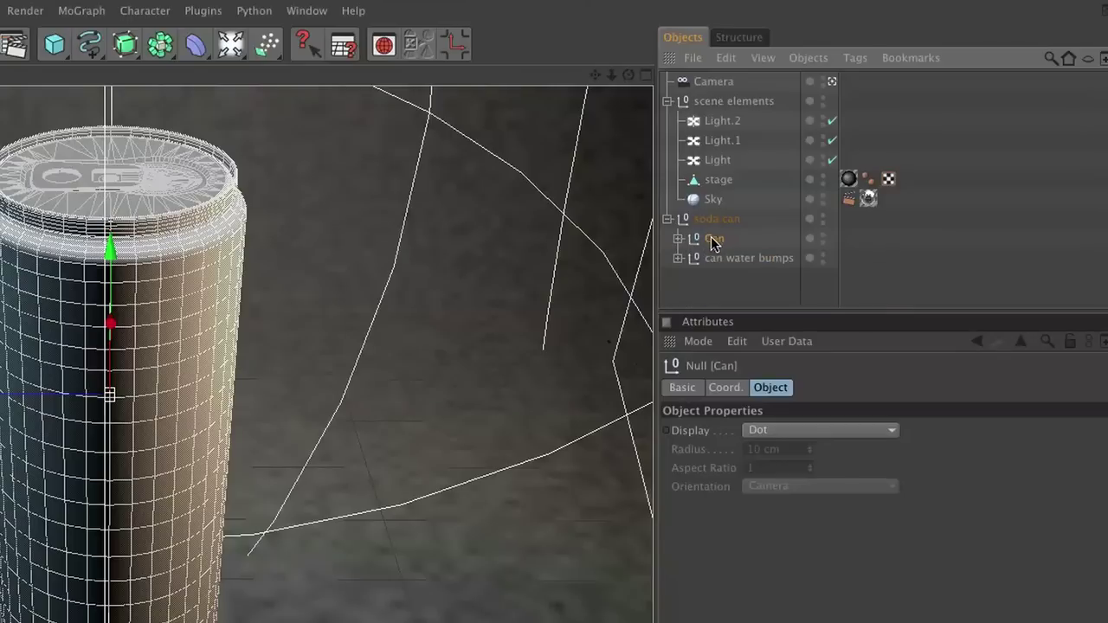
left_click(726, 260)
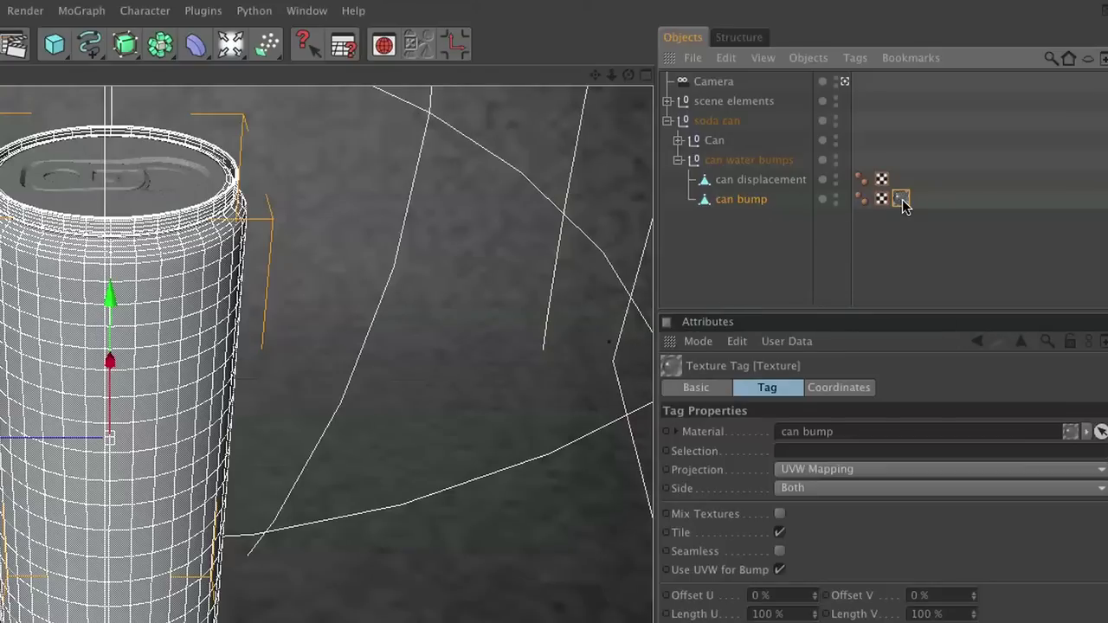
Set the can bump texture tag to Cubic projection with Length U 75% and Length V 50%
left_click(827, 472)
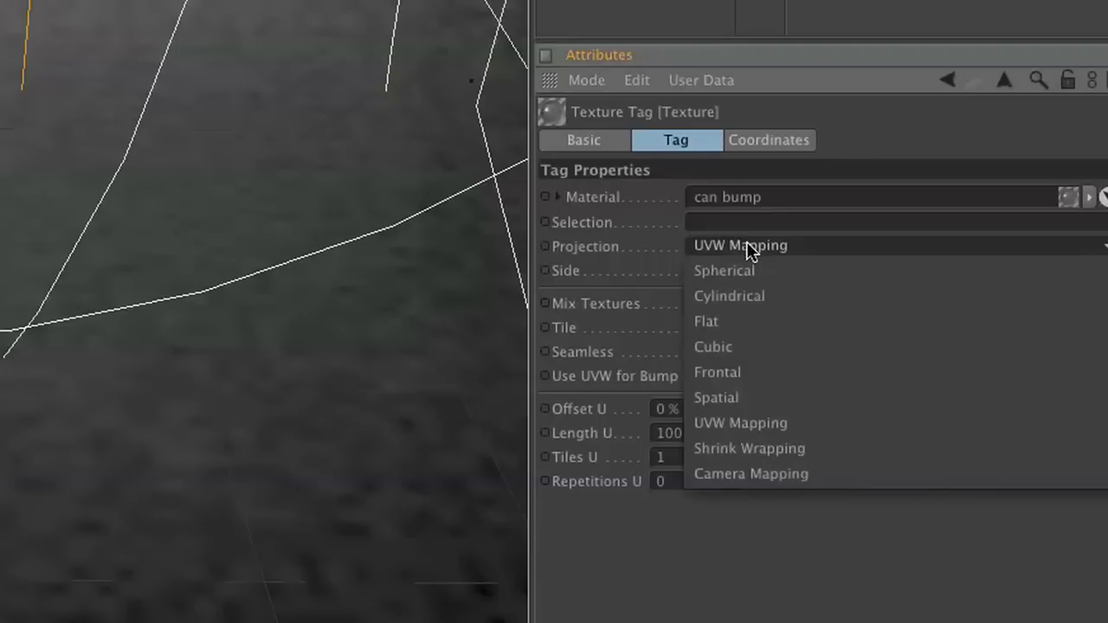
left_click(803, 551)
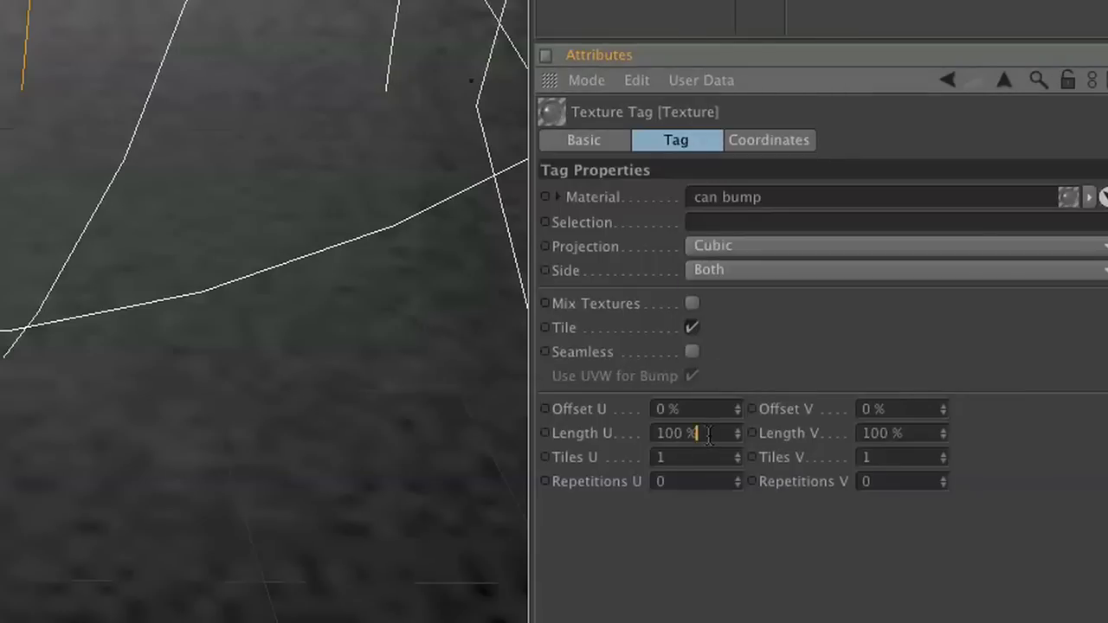
left_click_drag(697, 432, 415, 430)
type("75")
key("Tab")
type("50")
key("Return")
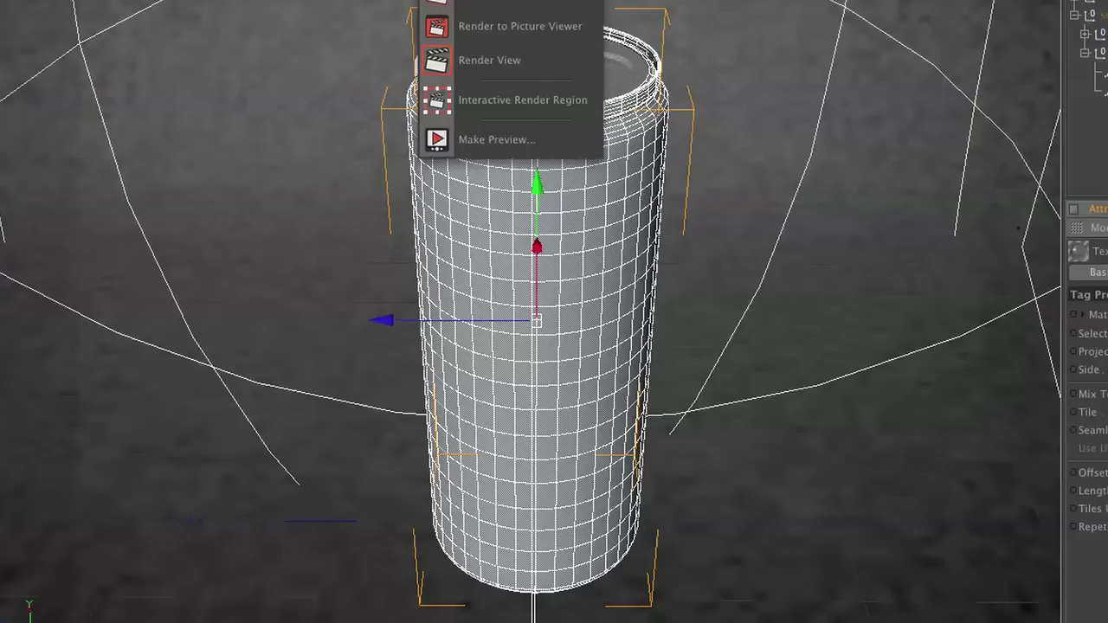
Drag an interactive render region over the can to preview the water bumps
left_click_drag(396, 125, 679, 567)
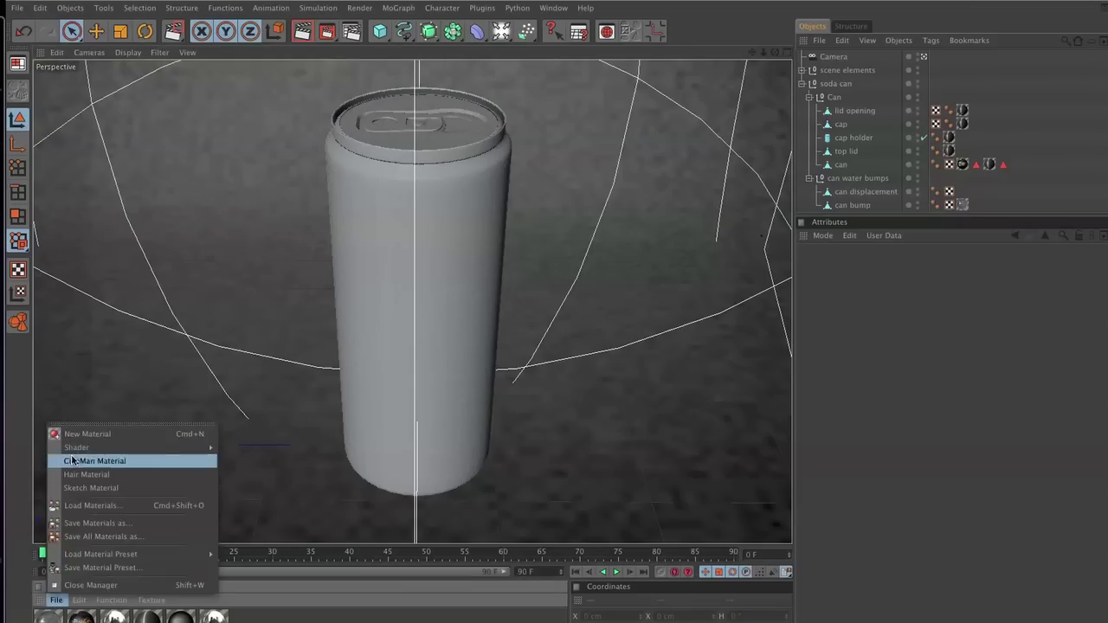
Create a new material with Color, Transparency and Displacement on, Specular off, and black colour
left_click(71, 434)
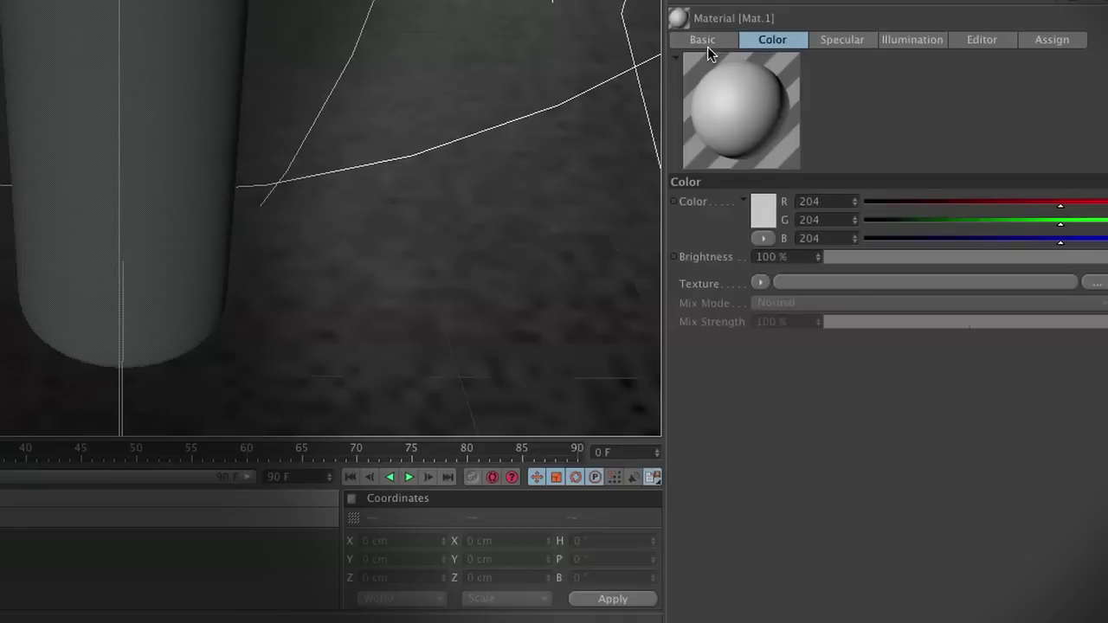
left_click(825, 269)
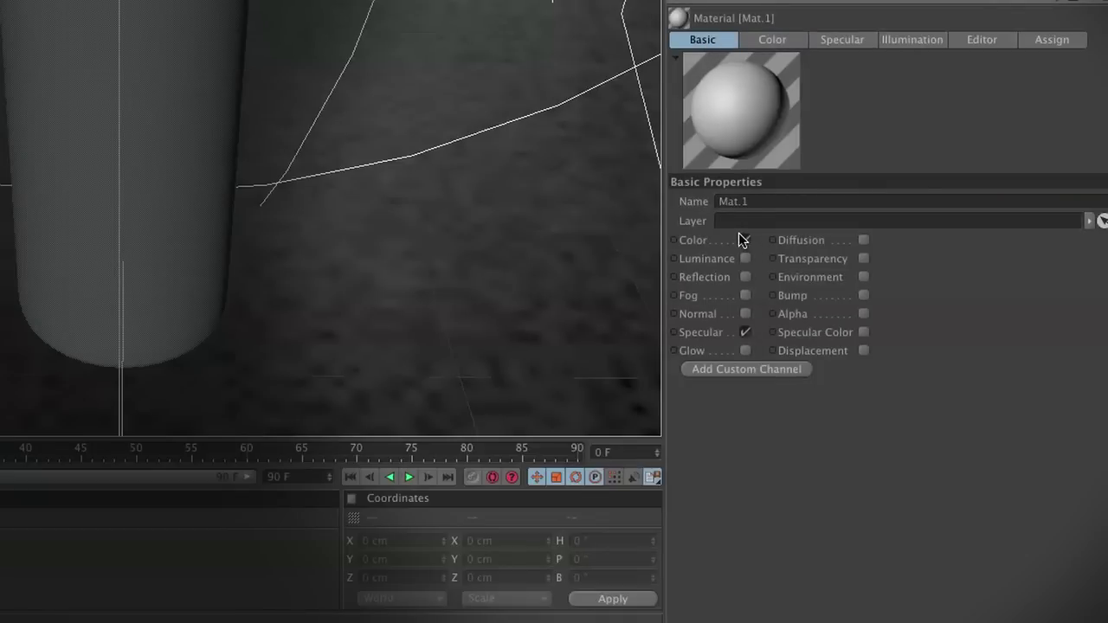
left_click(745, 240)
left_click(745, 333)
left_click(863, 258)
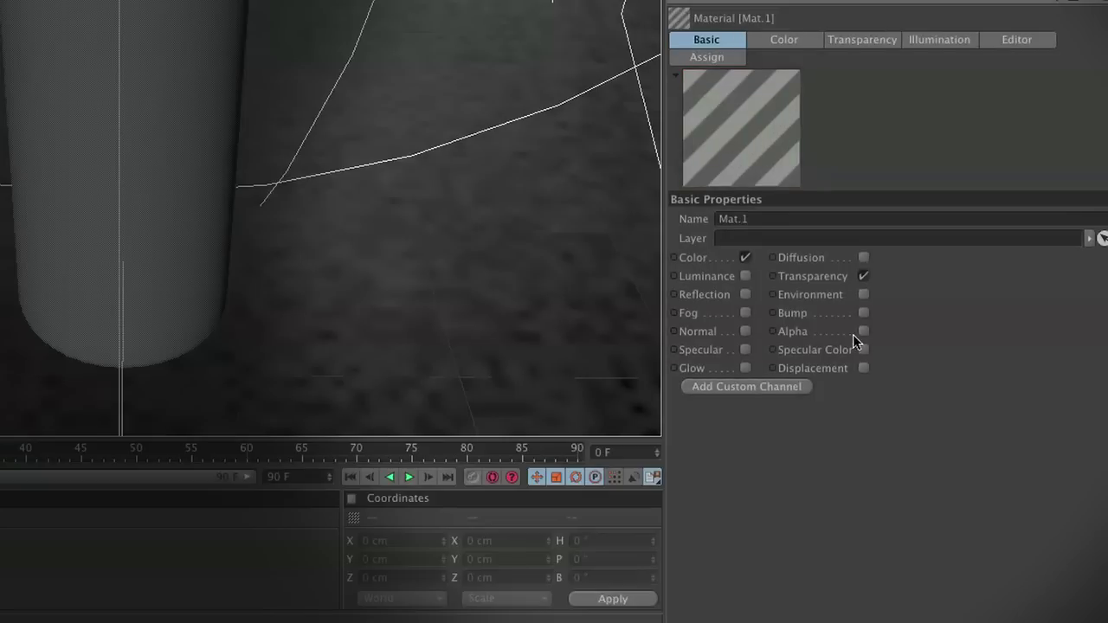
left_click(863, 368)
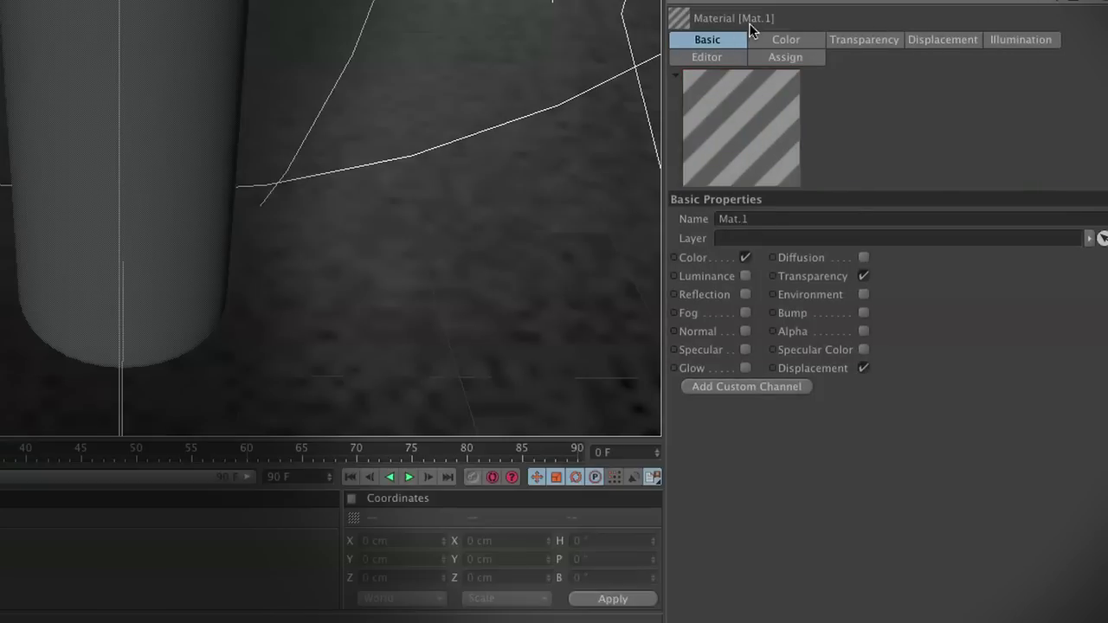
left_click(772, 41)
left_click(767, 235)
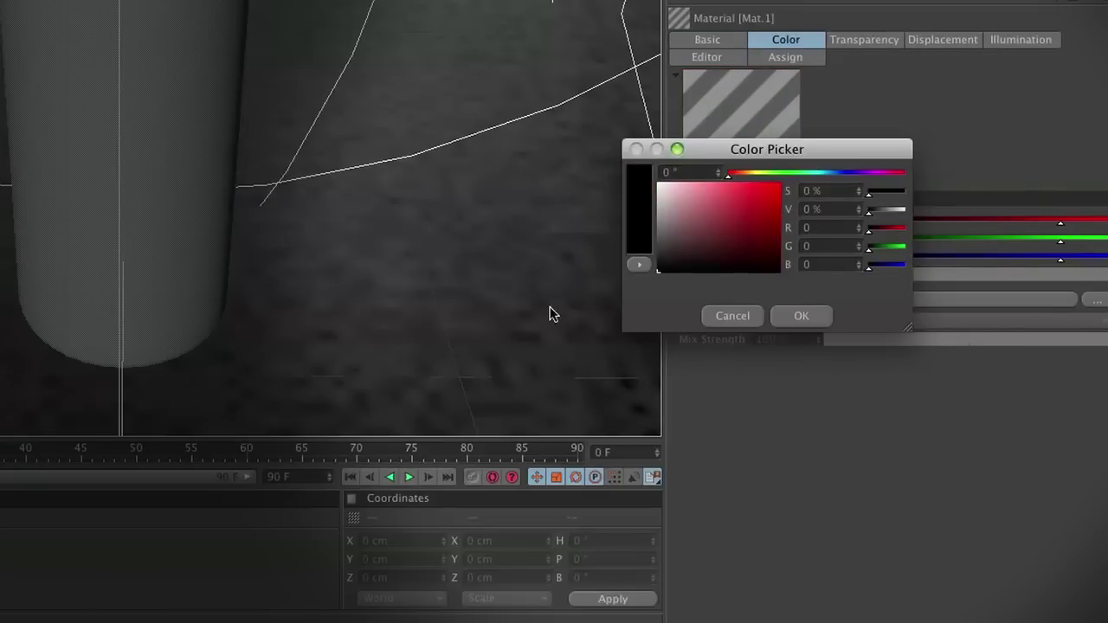
left_click(799, 318)
Set transparency refraction to 3, turn off Exit Reflections, and use 25% Fresnel reflectivity
left_click(864, 43)
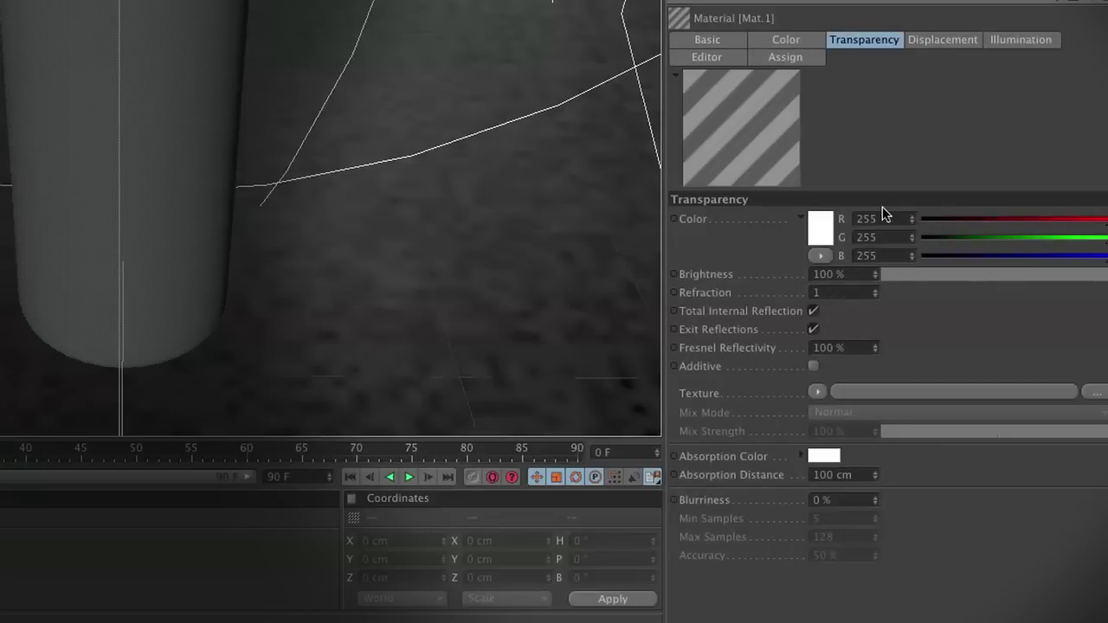
left_click_drag(831, 293, 776, 293)
type("3")
left_click(813, 329)
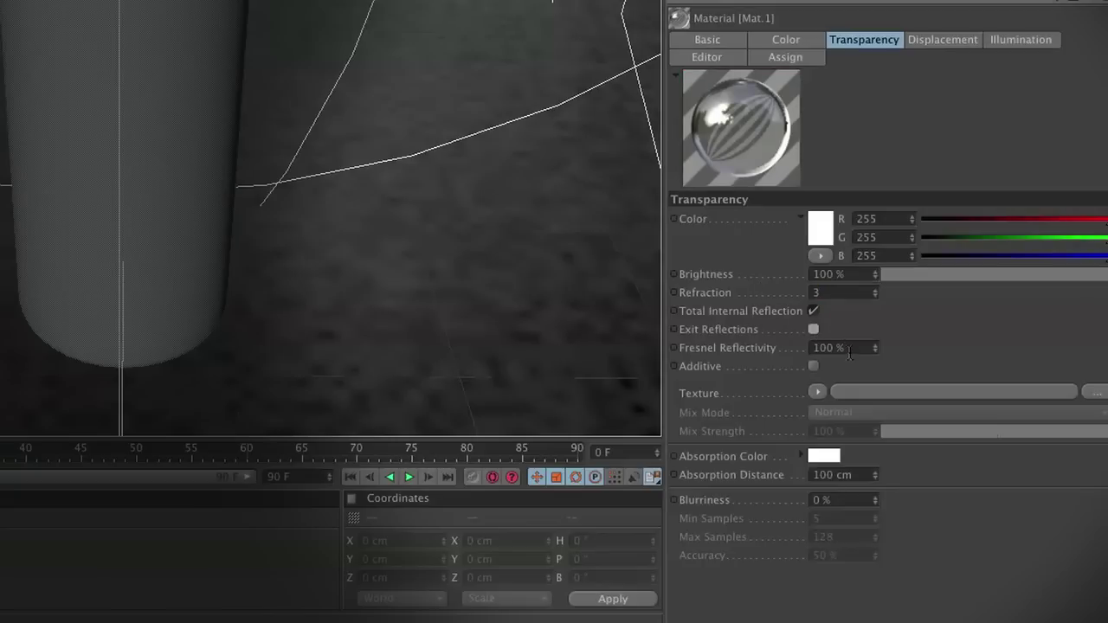
left_click_drag(848, 348, 730, 338)
type("25")
key("Return")
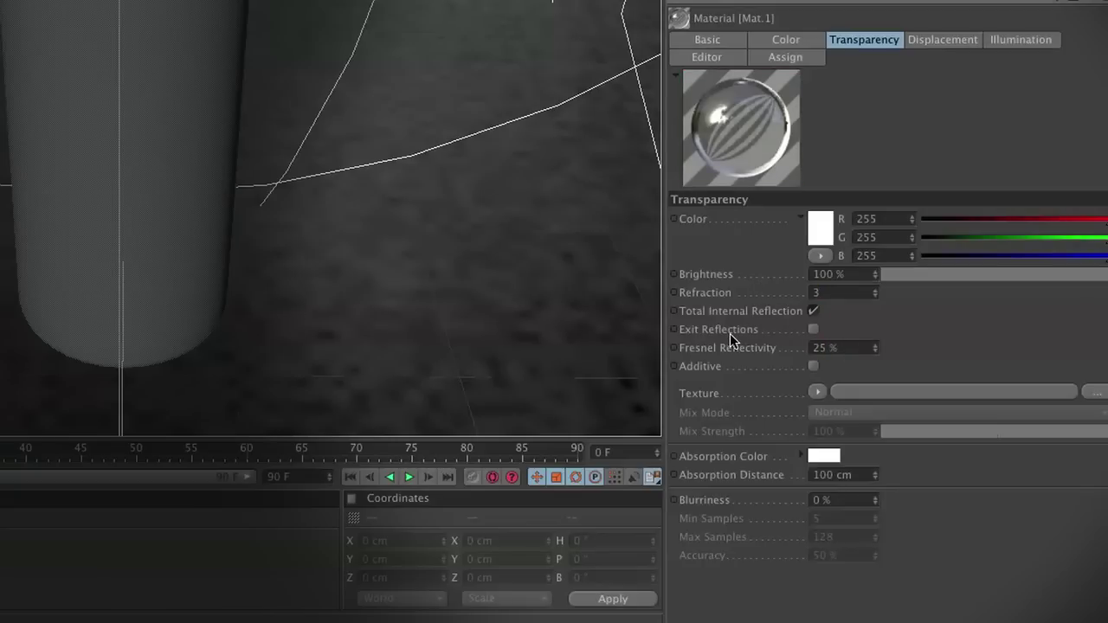
Load a Layer shader as Mat.1's displacement texture
left_click(925, 45)
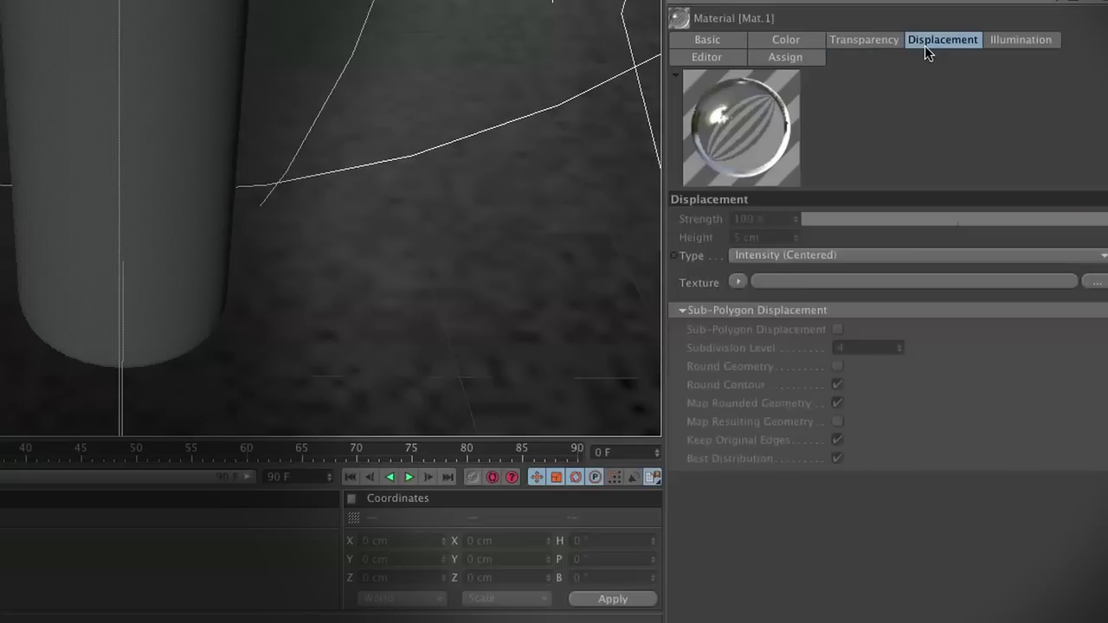
left_click(735, 283)
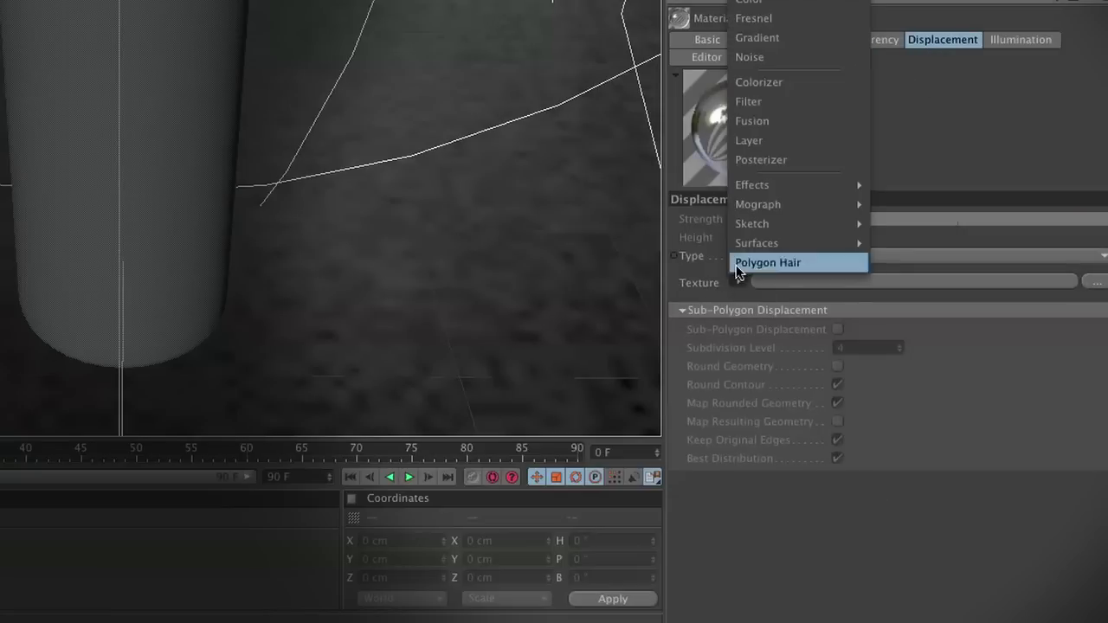
left_click(760, 139)
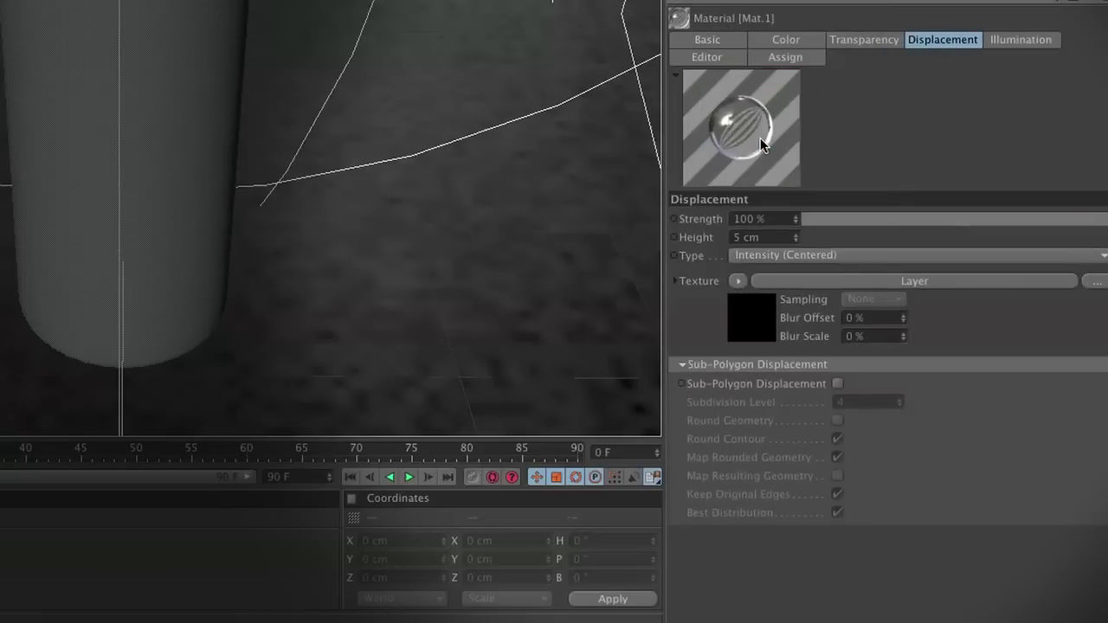
Enable Sub-Polygon Displacement at level 3 with Round Geometry, Map Resulting Geometry, and 2 cm height
left_click(837, 383)
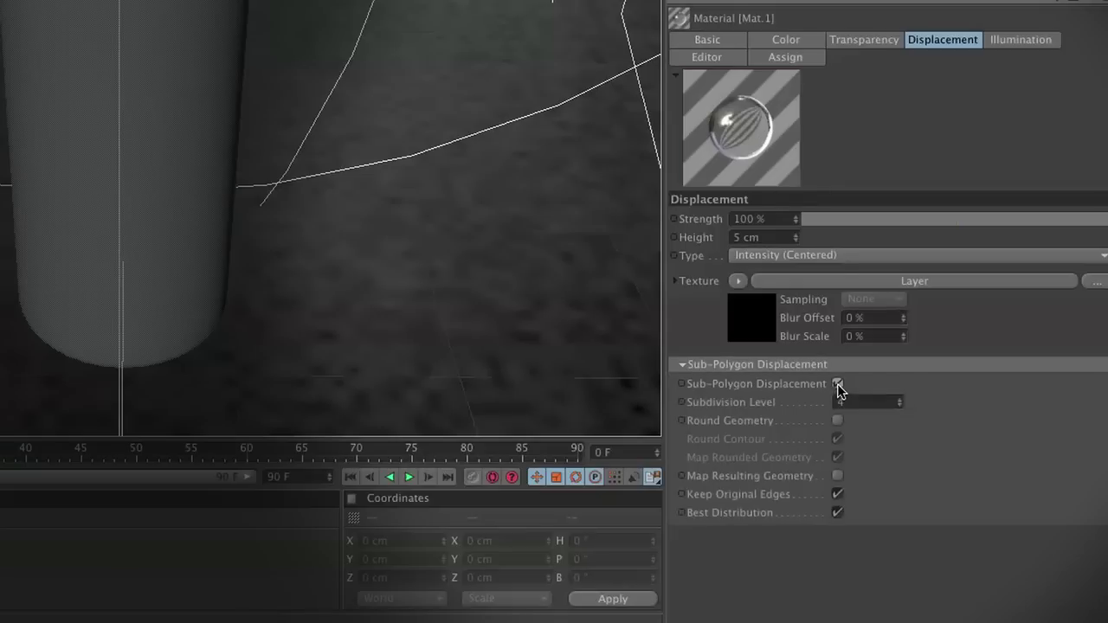
left_click(840, 402)
type("3")
left_click(838, 421)
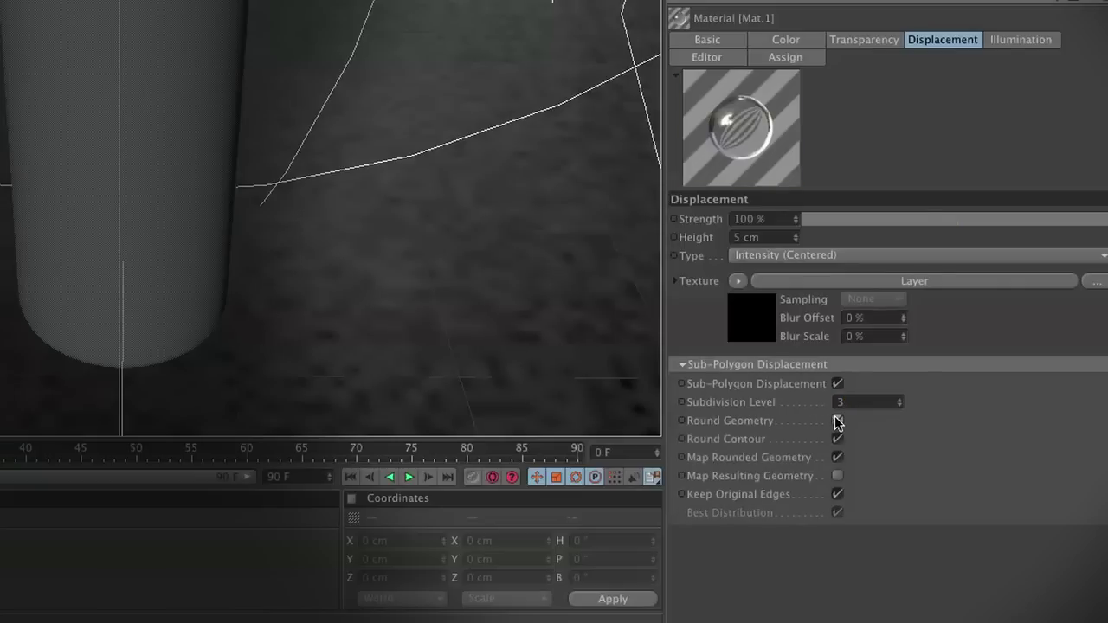
left_click(838, 476)
double_click(737, 237)
type("2")
Inside the displacement Layer shader, add a first layer named Layer
left_click(751, 326)
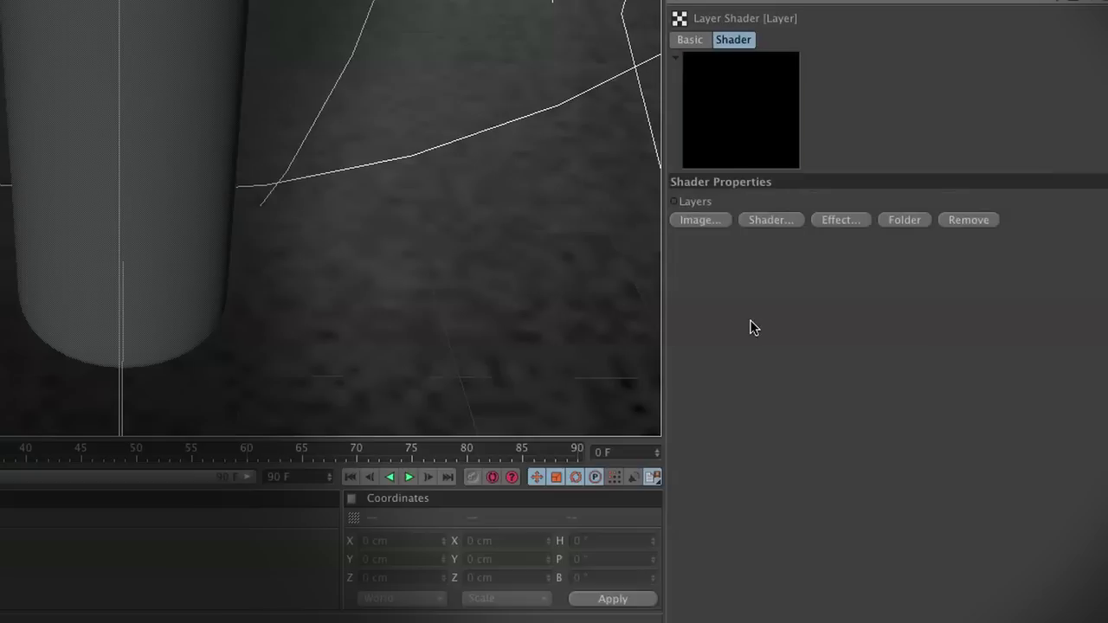
left_click(768, 220)
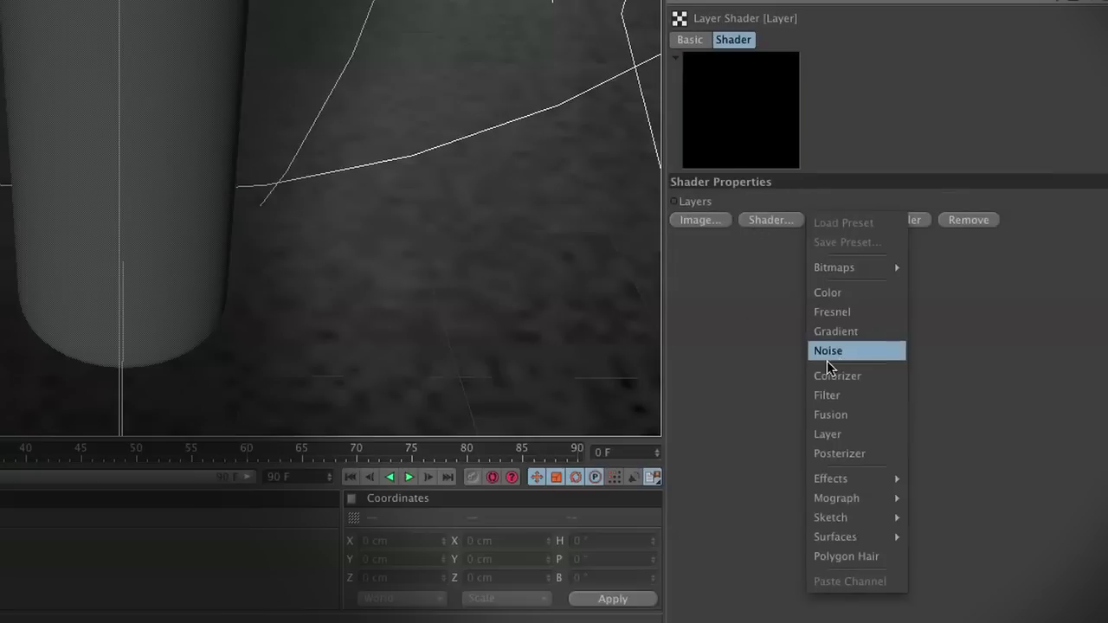
left_click(829, 437)
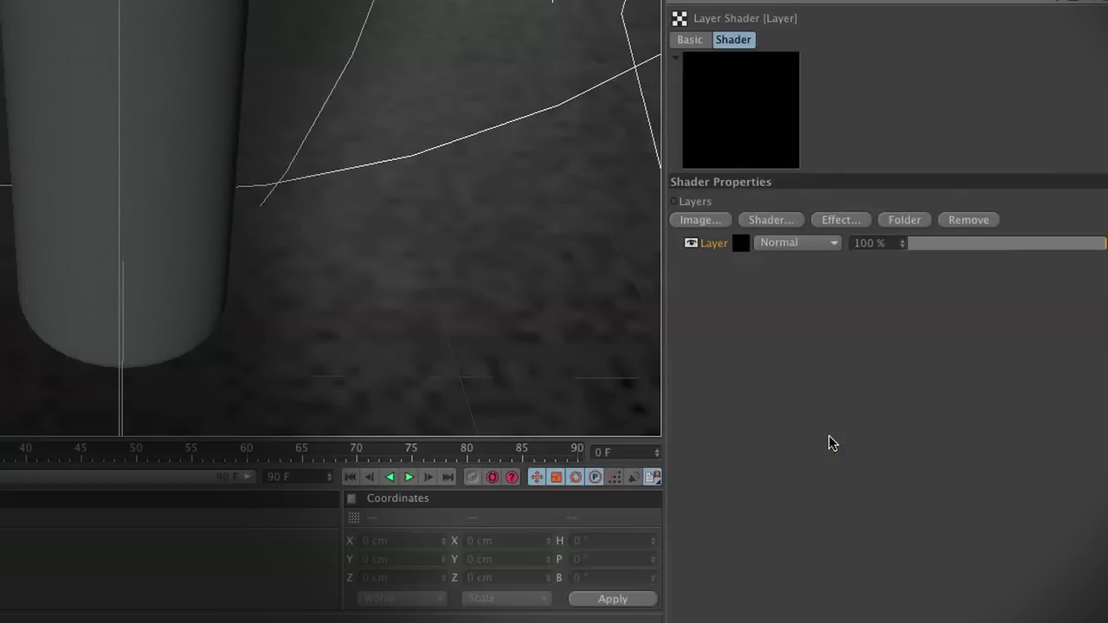